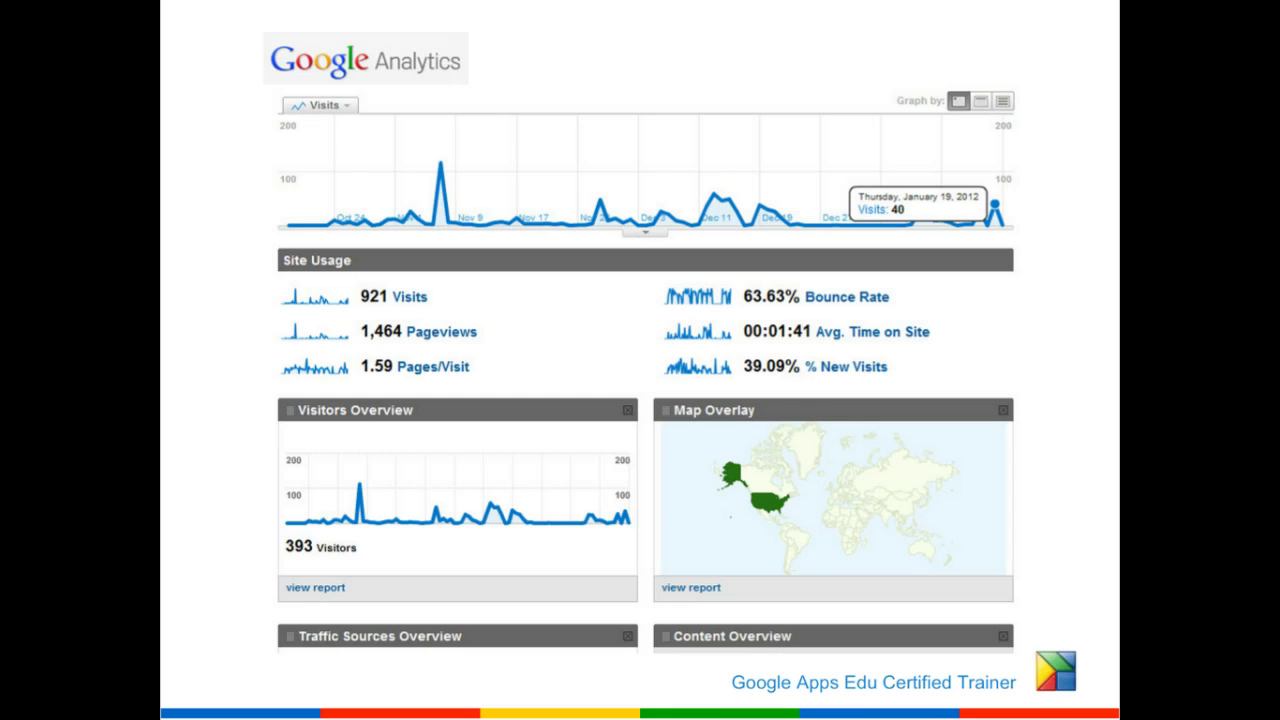
Advance past the Analytics and templates slides to slide 56, Page Types, and exit the slideshow
key(Right)
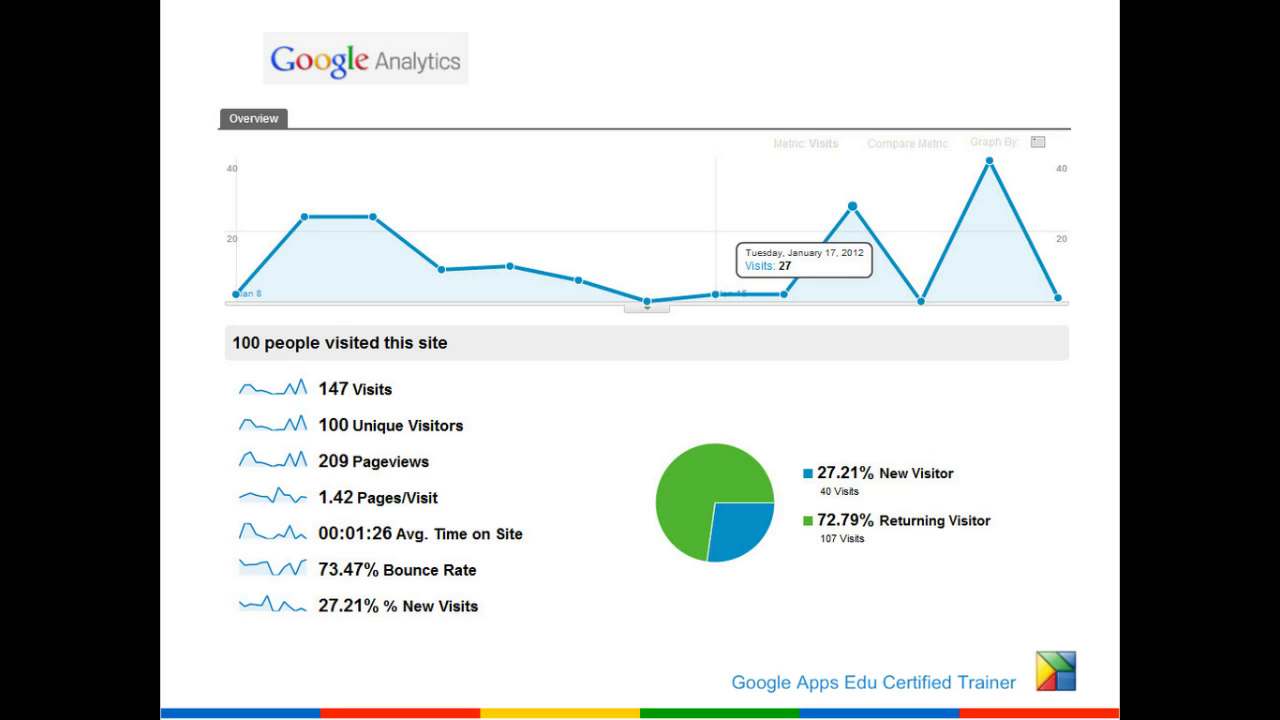
key(Right)
key(Right)
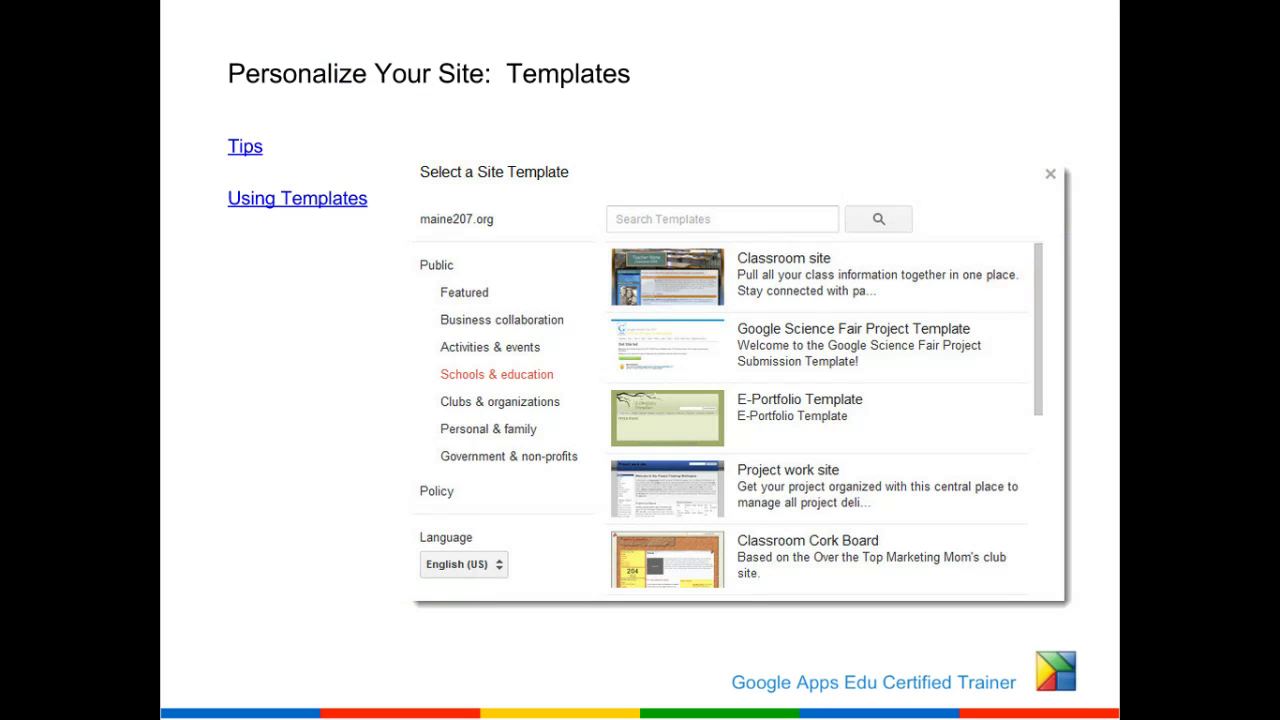
key(Right)
key(Right)
key(Escape)
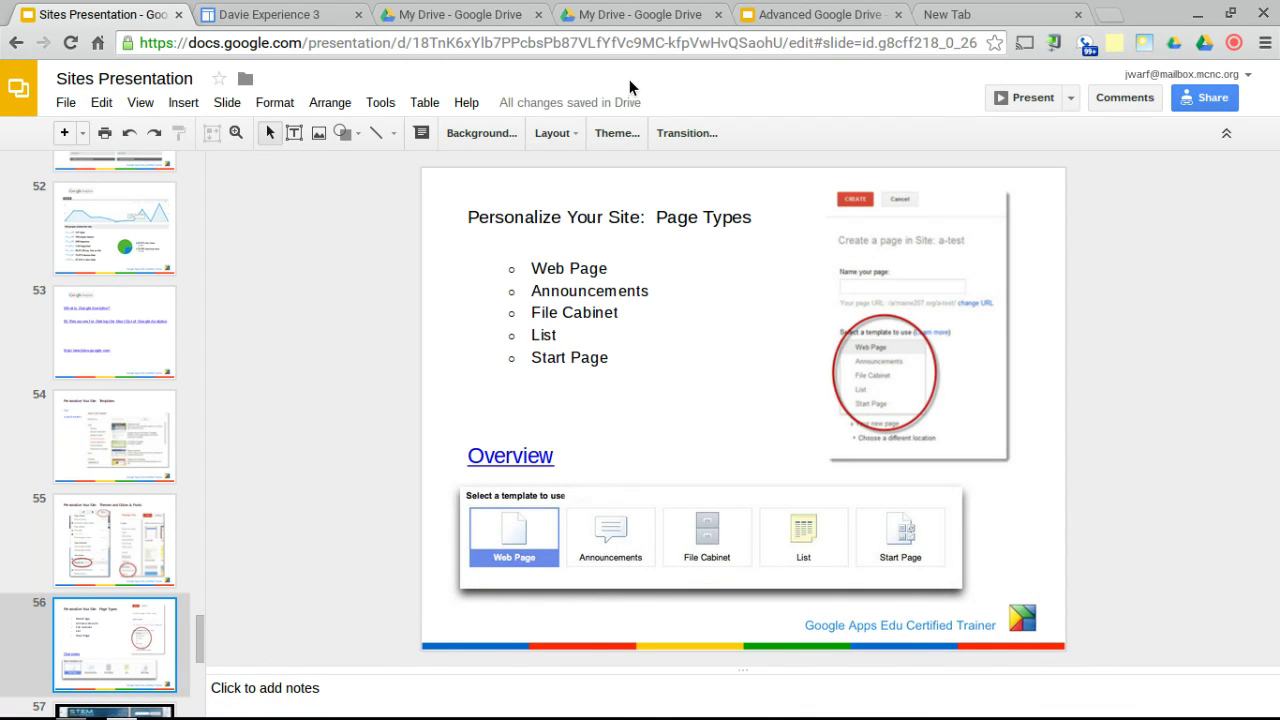
Load sites.google.com in a new Chrome tab to show the My Sites list
key(ctrl+t)
text(si)
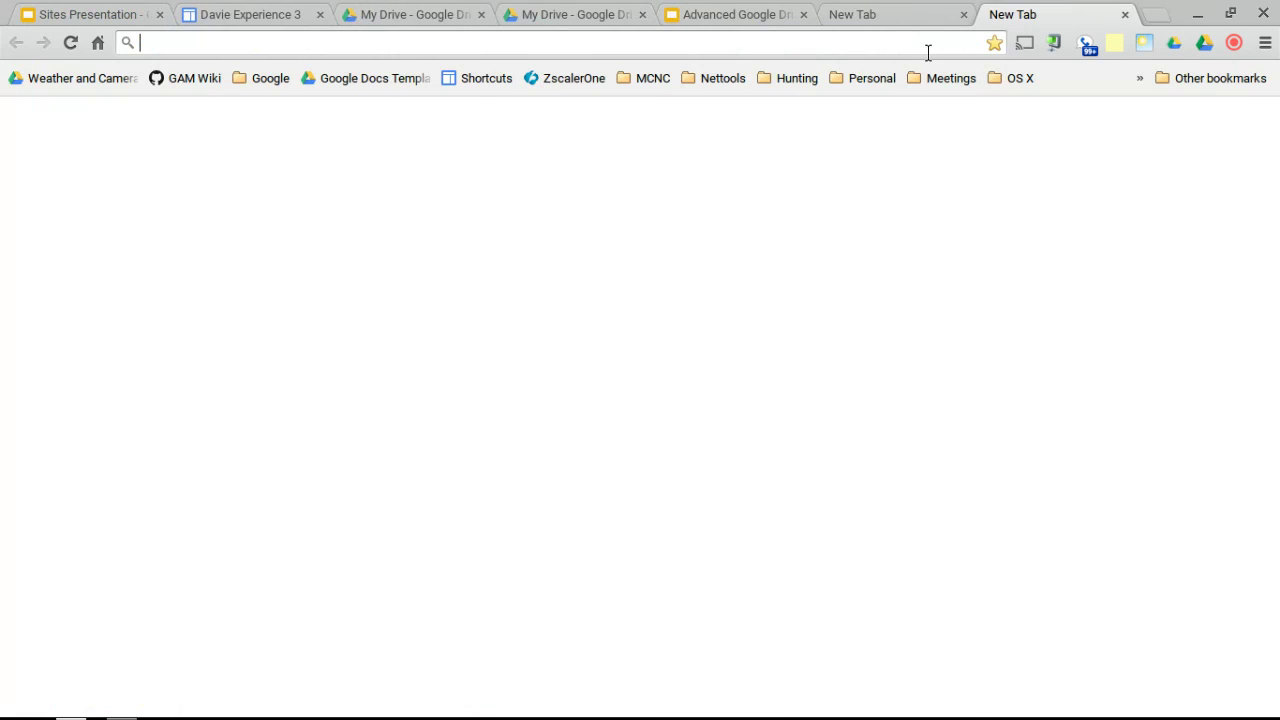
text(tes)
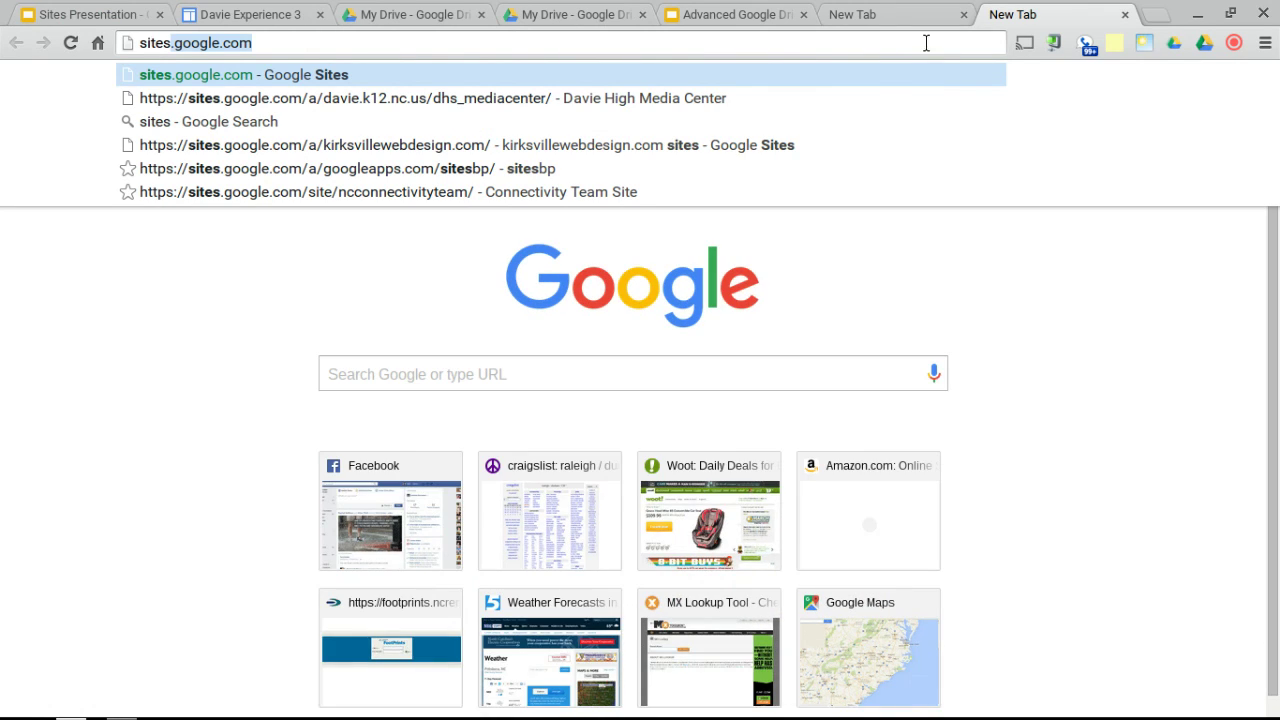
key(Return)
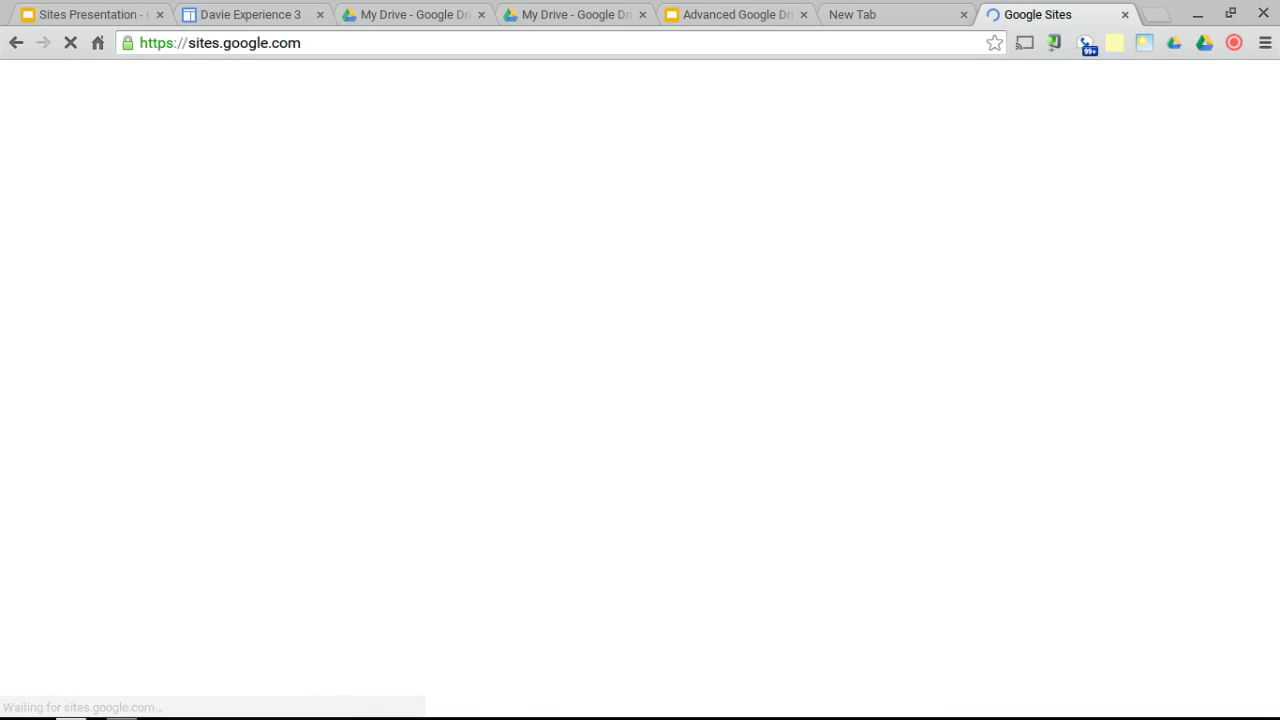
click(883, 15)
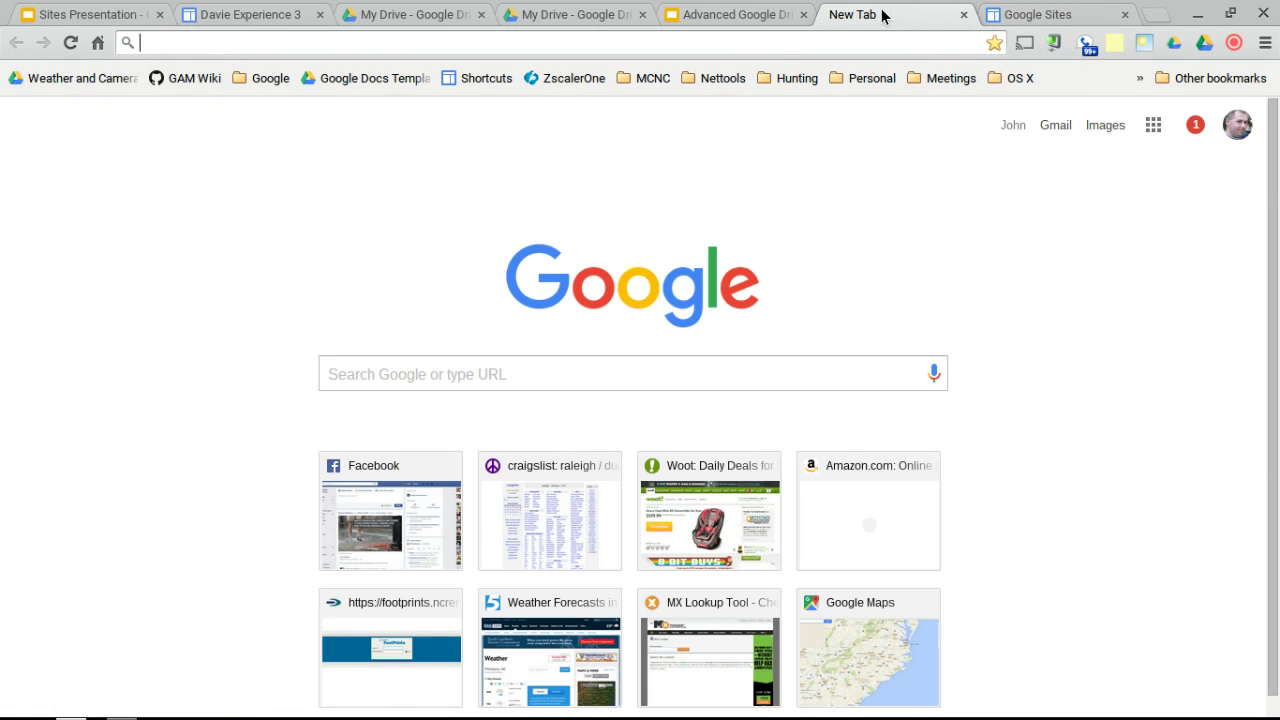
click(1153, 127)
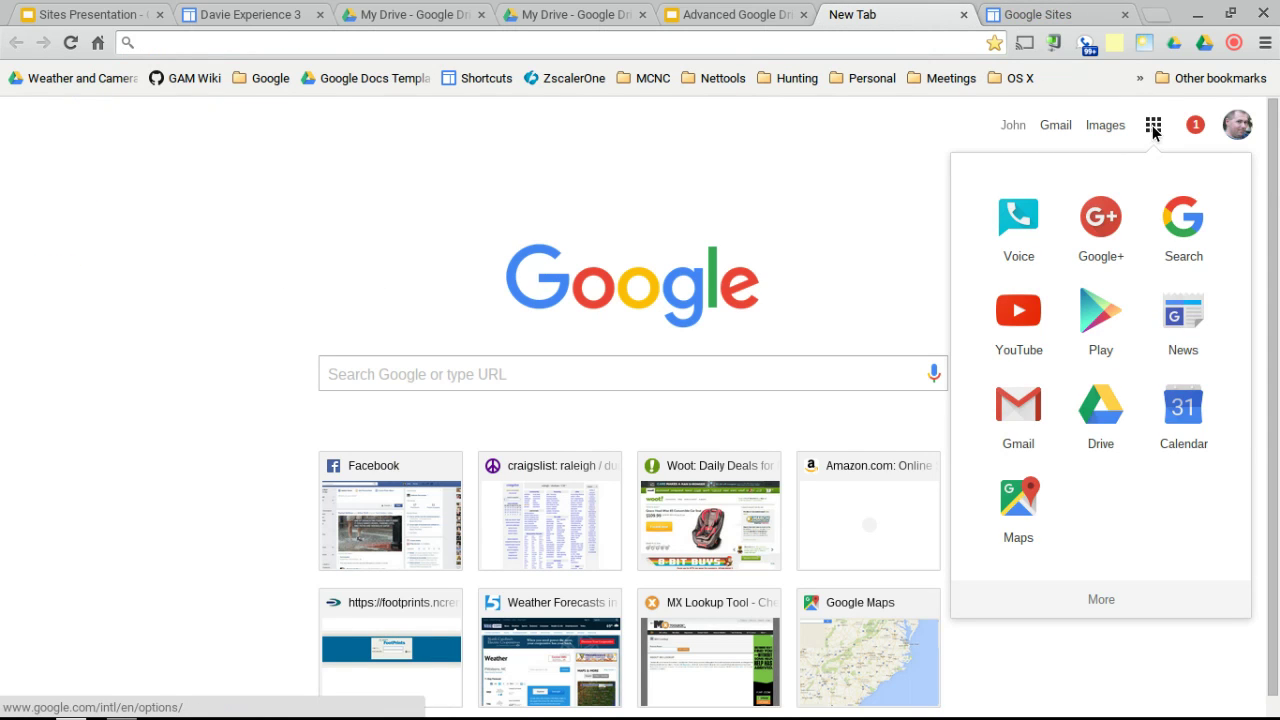
click(381, 10)
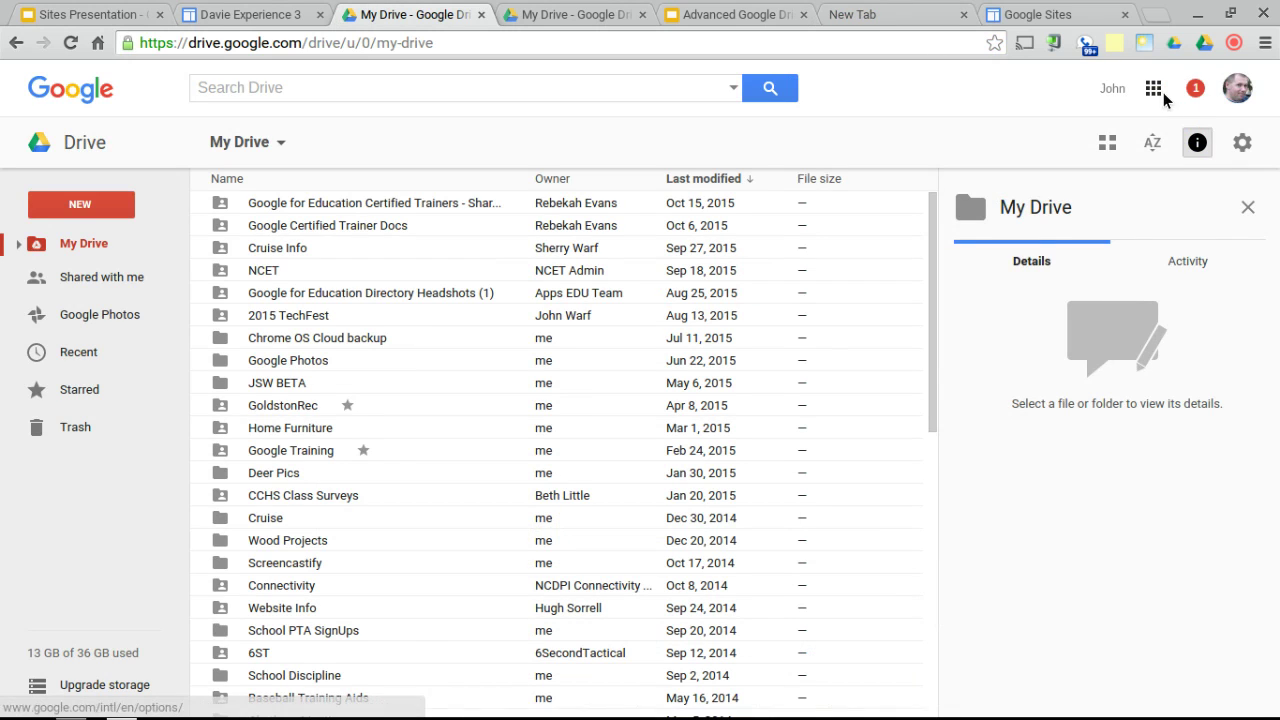
click(1157, 90)
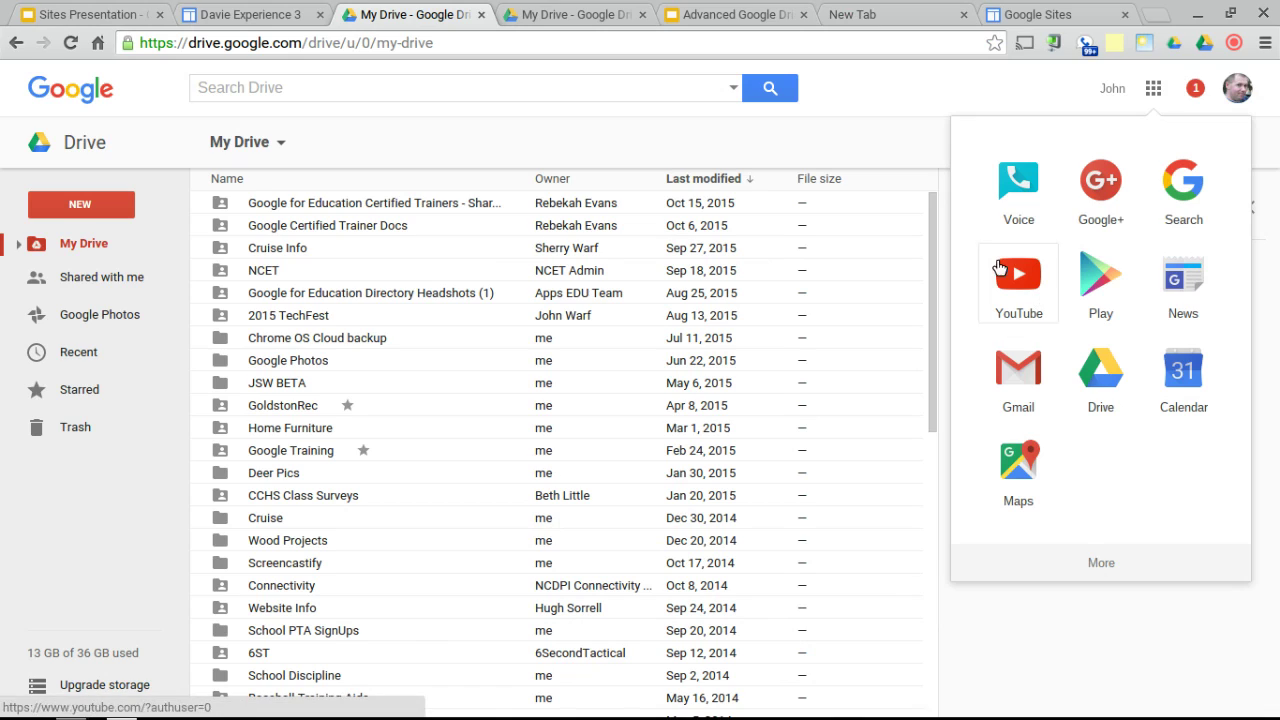
click(557, 7)
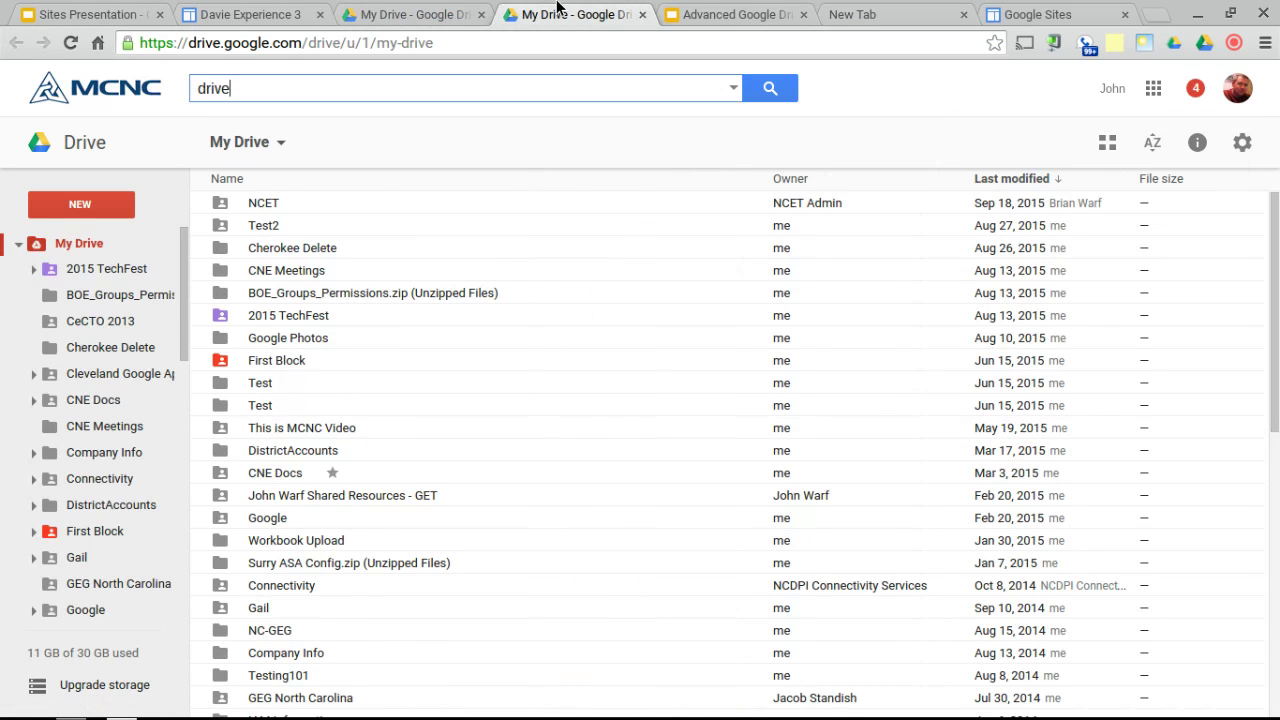
click(1153, 88)
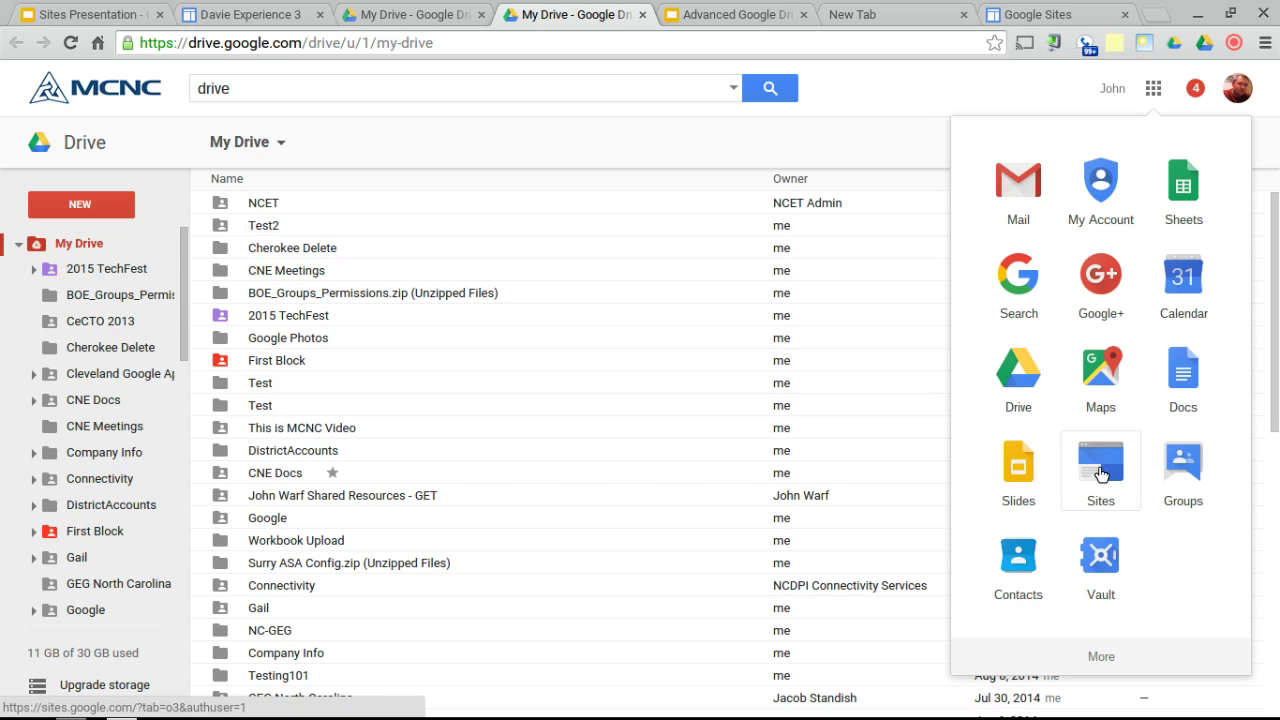
click(1040, 12)
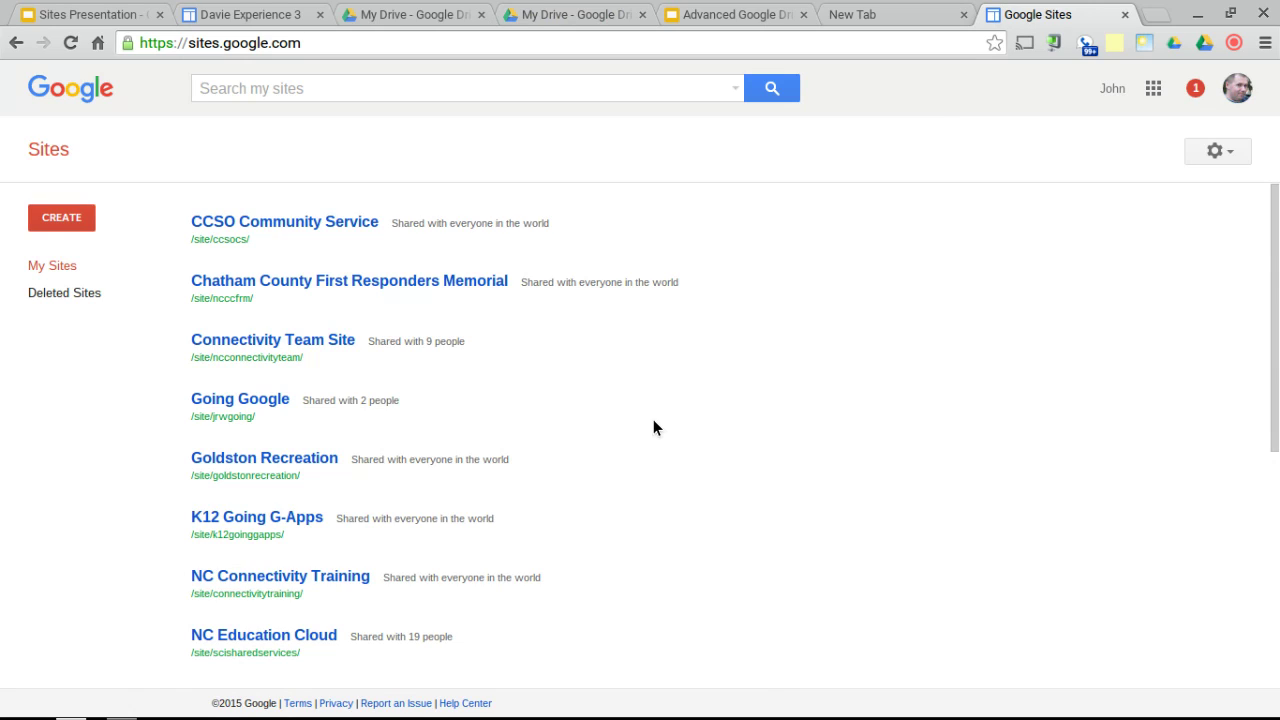
Switch to the MCNC account and open the Trainings and Information site's Home page
click(1237, 88)
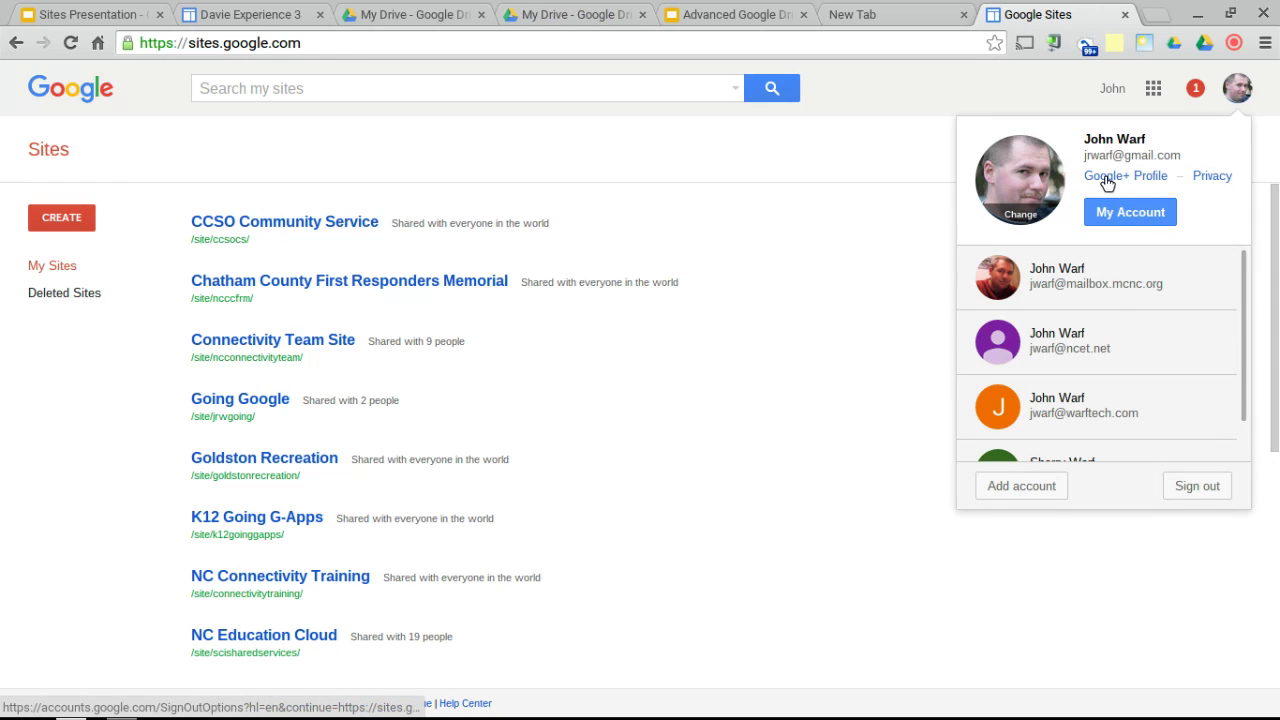
click(1107, 272)
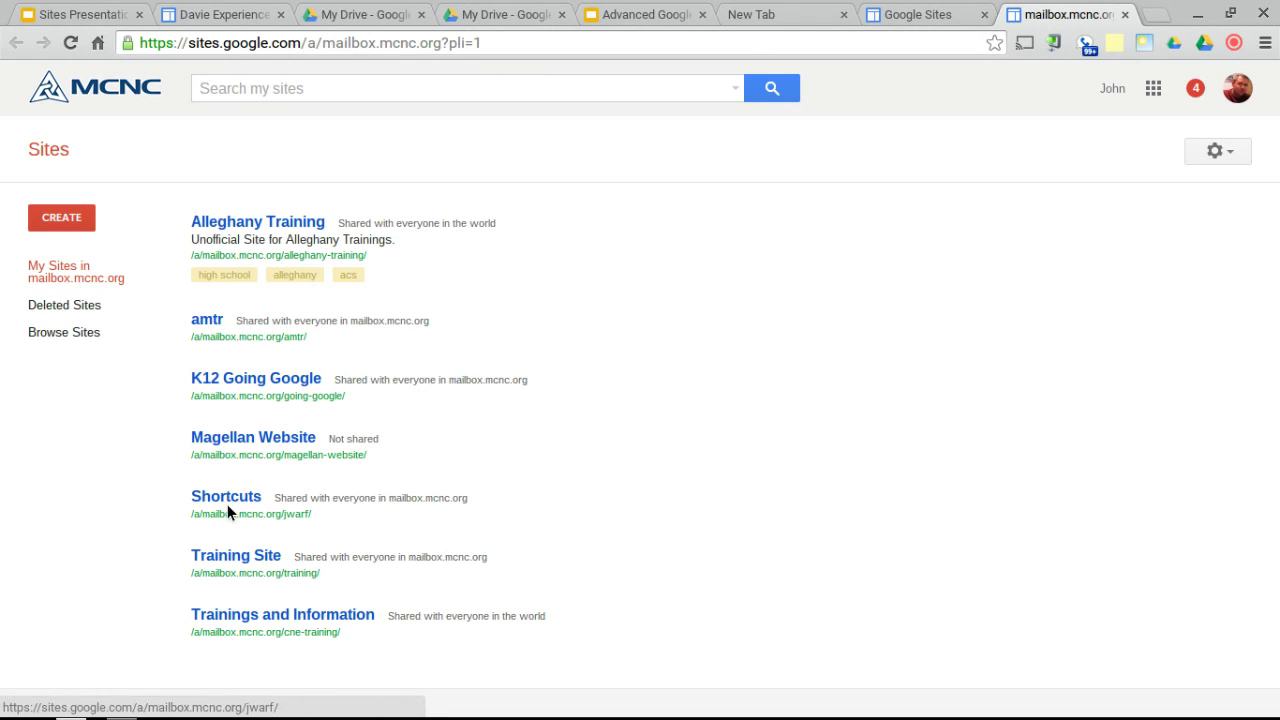
click(266, 616)
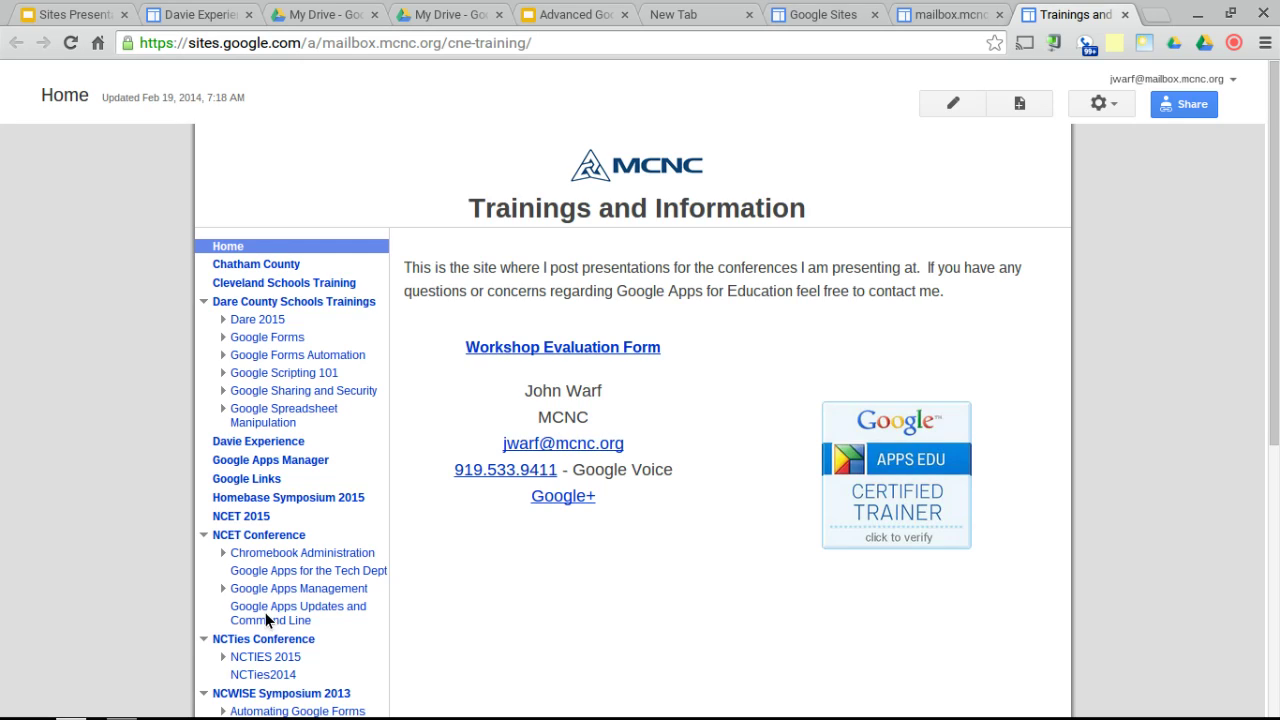
Collapse the seven sidebar sections, then expand Dare County Schools Trainings and Dare 2015
click(201, 300)
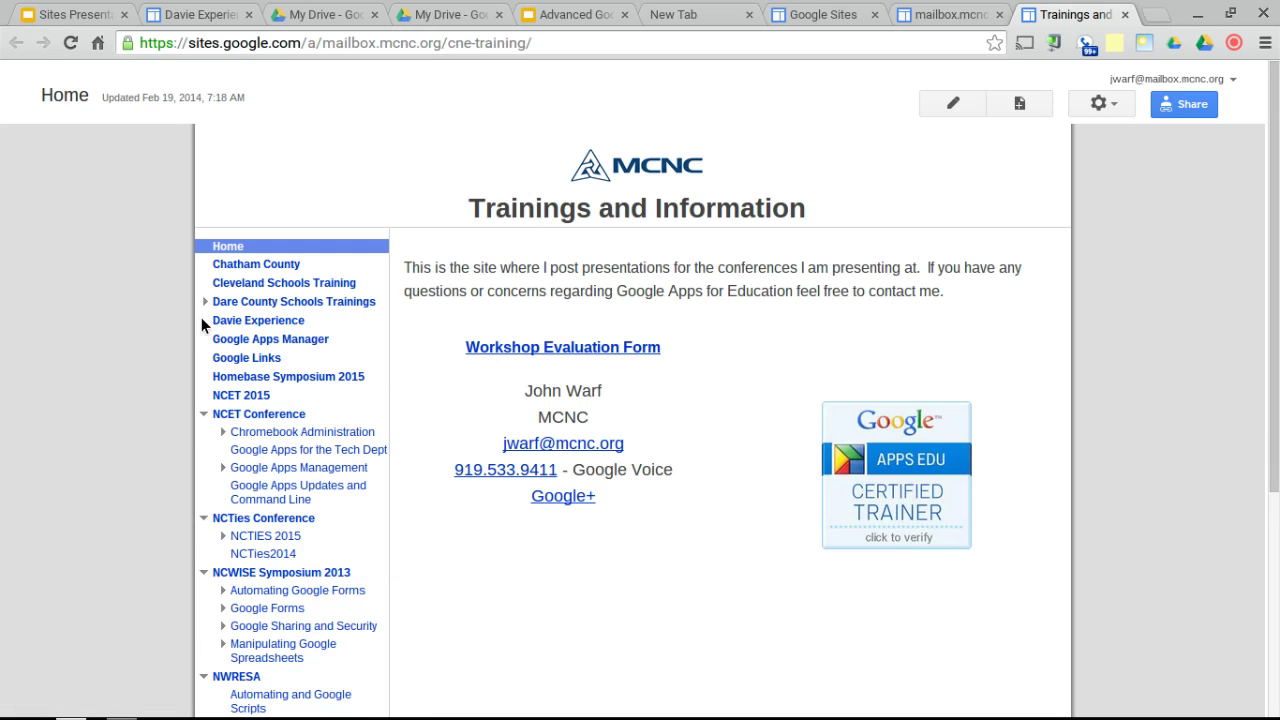
click(201, 415)
click(202, 432)
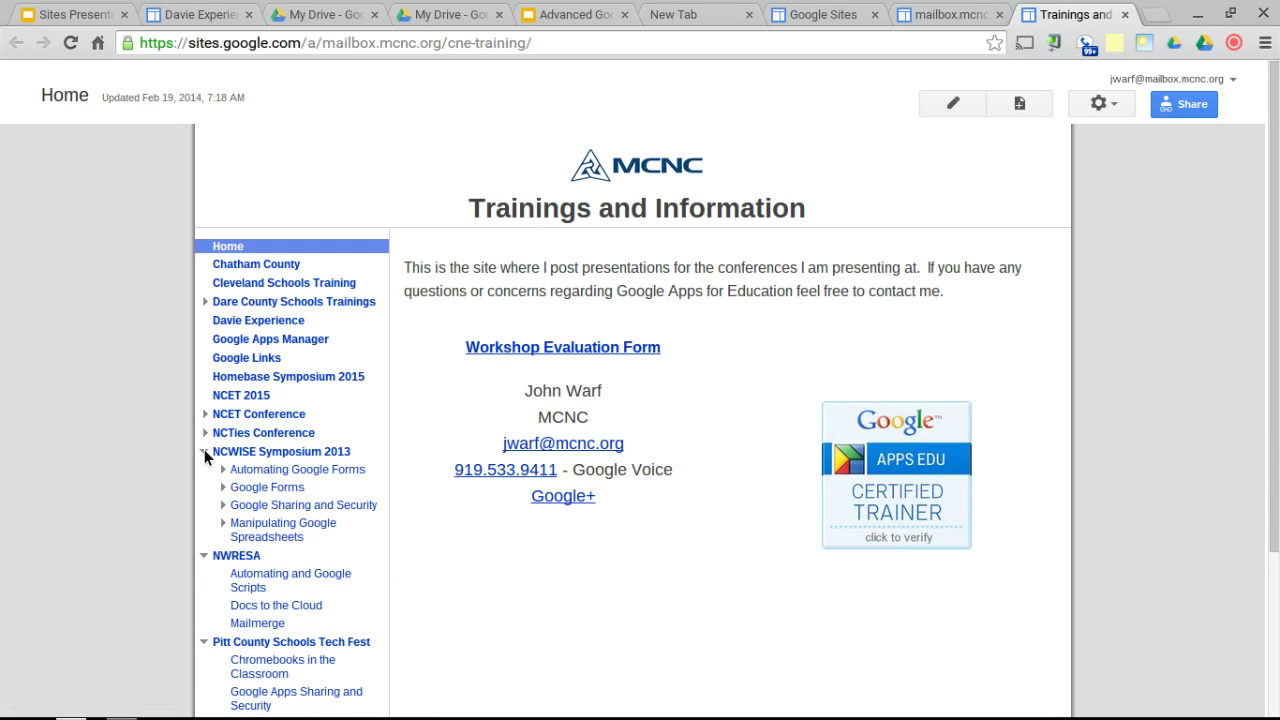
click(204, 451)
click(201, 470)
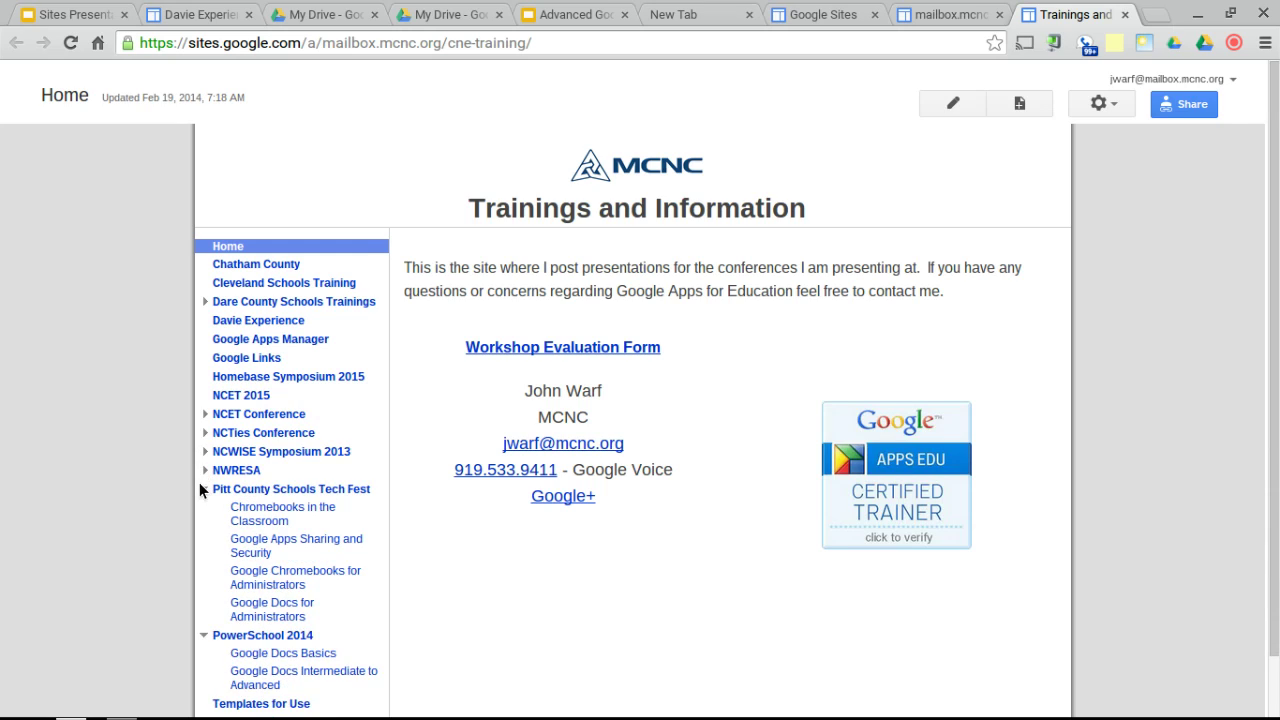
click(200, 488)
click(210, 506)
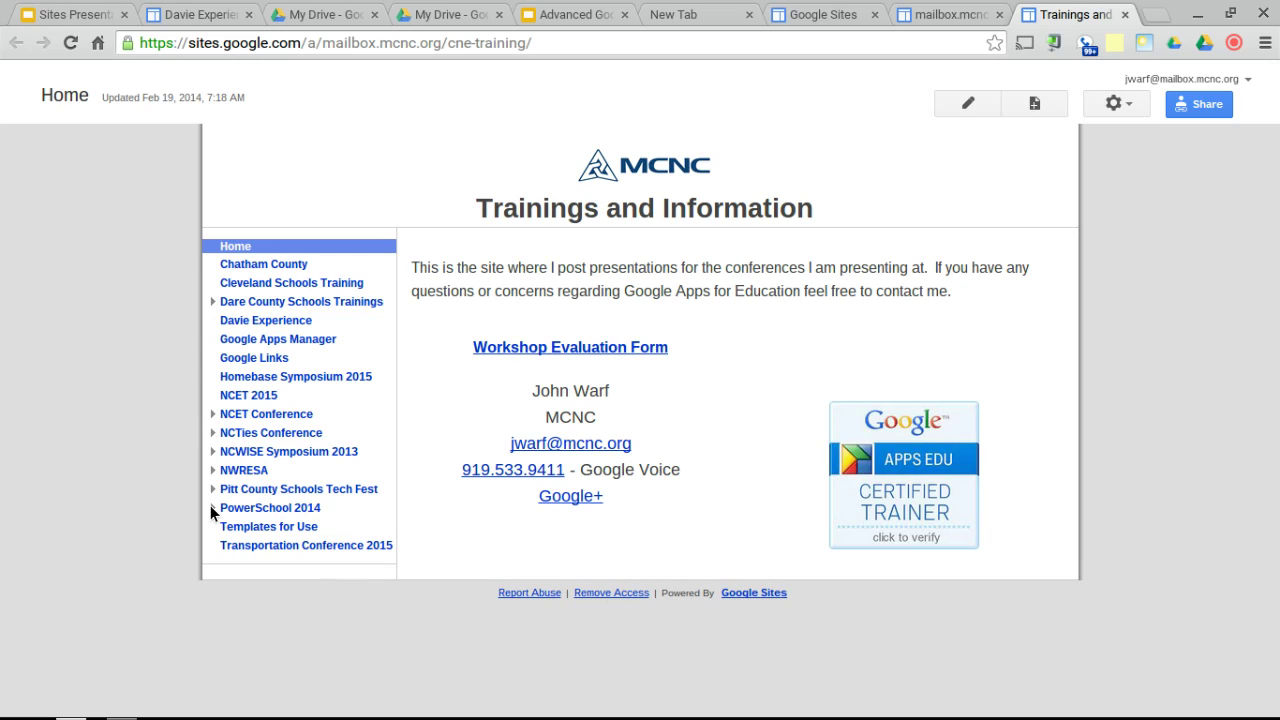
click(212, 302)
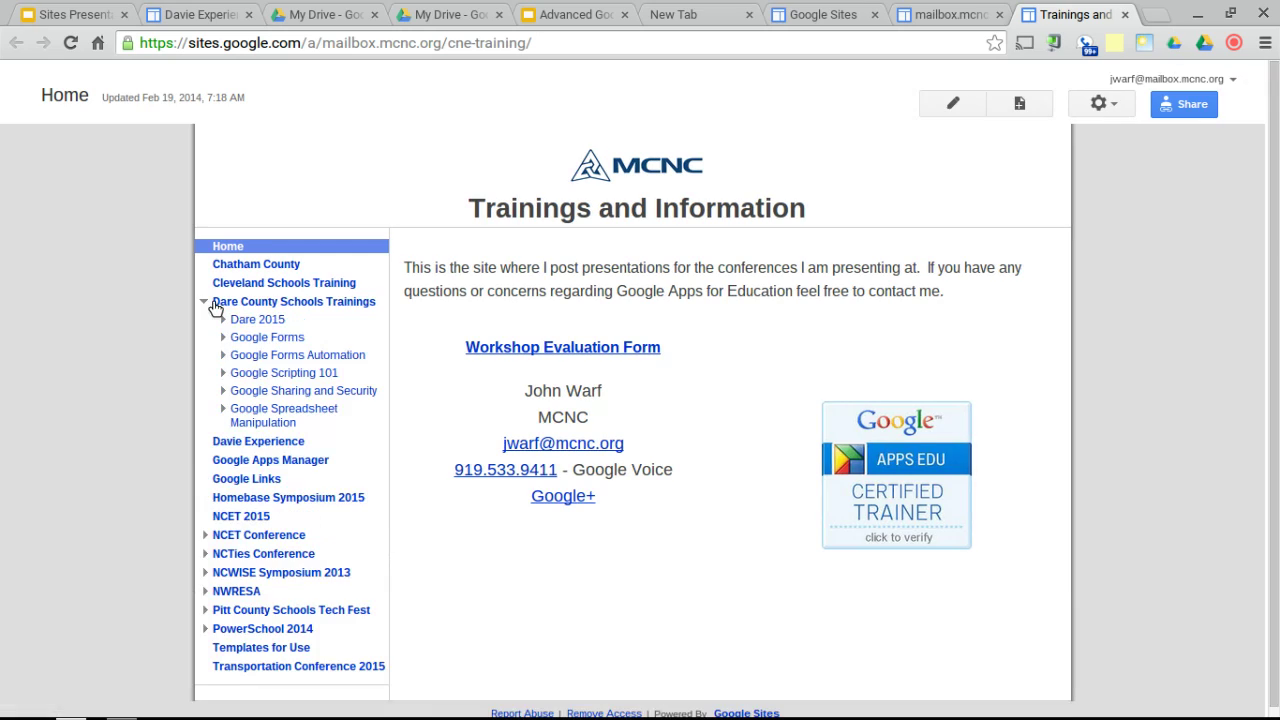
click(221, 319)
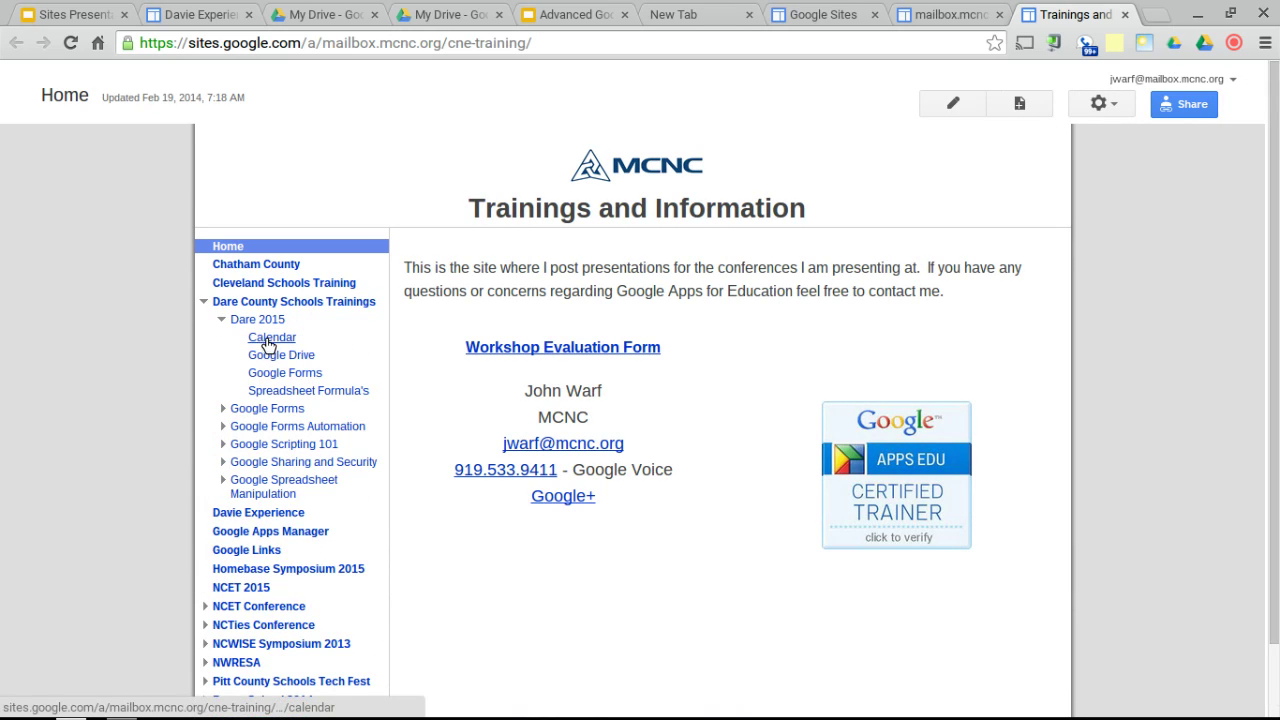
Open the Dare 2015 Calendar page and page through its embedded slideshow
click(267, 340)
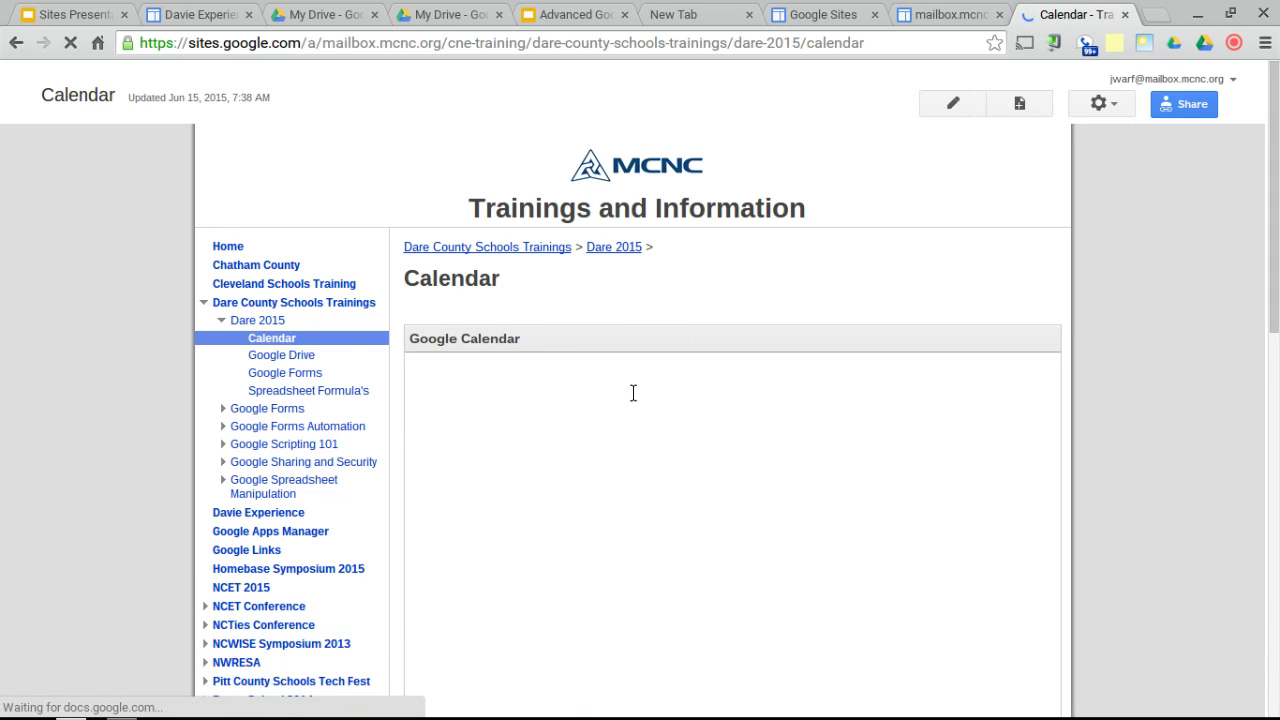
scroll(683, 445, down, 5)
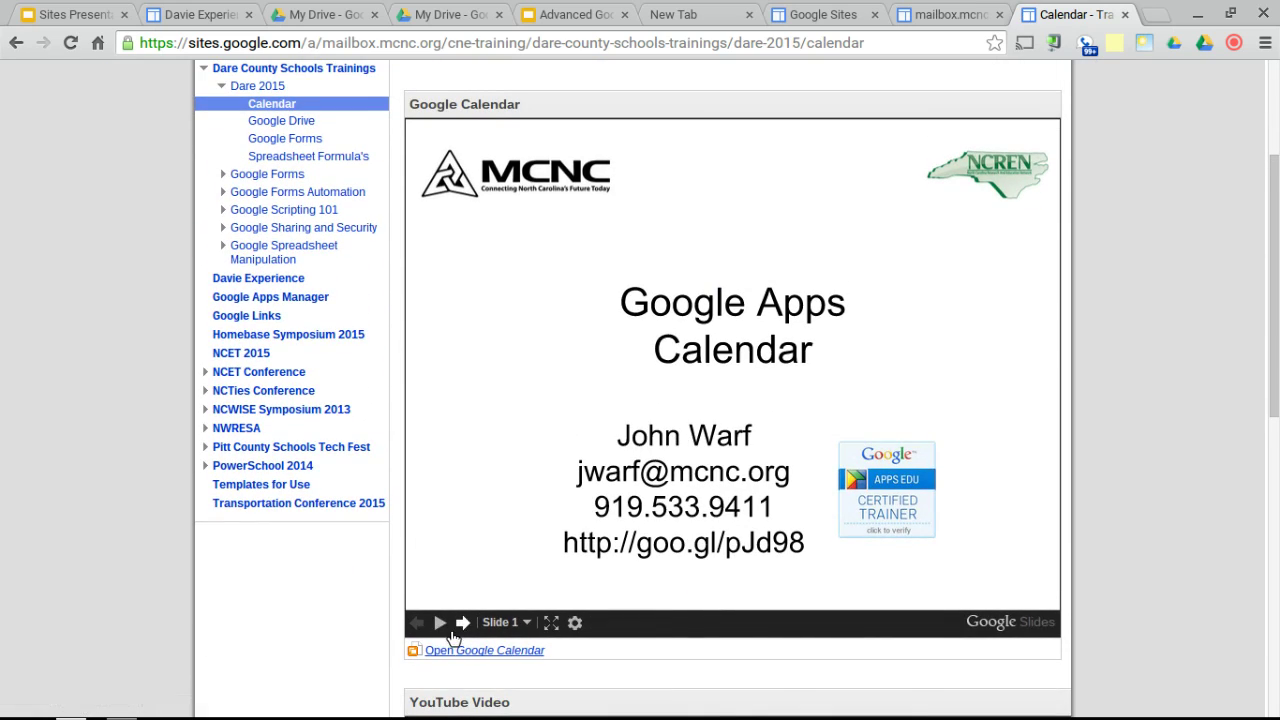
click(461, 623)
click(461, 623)
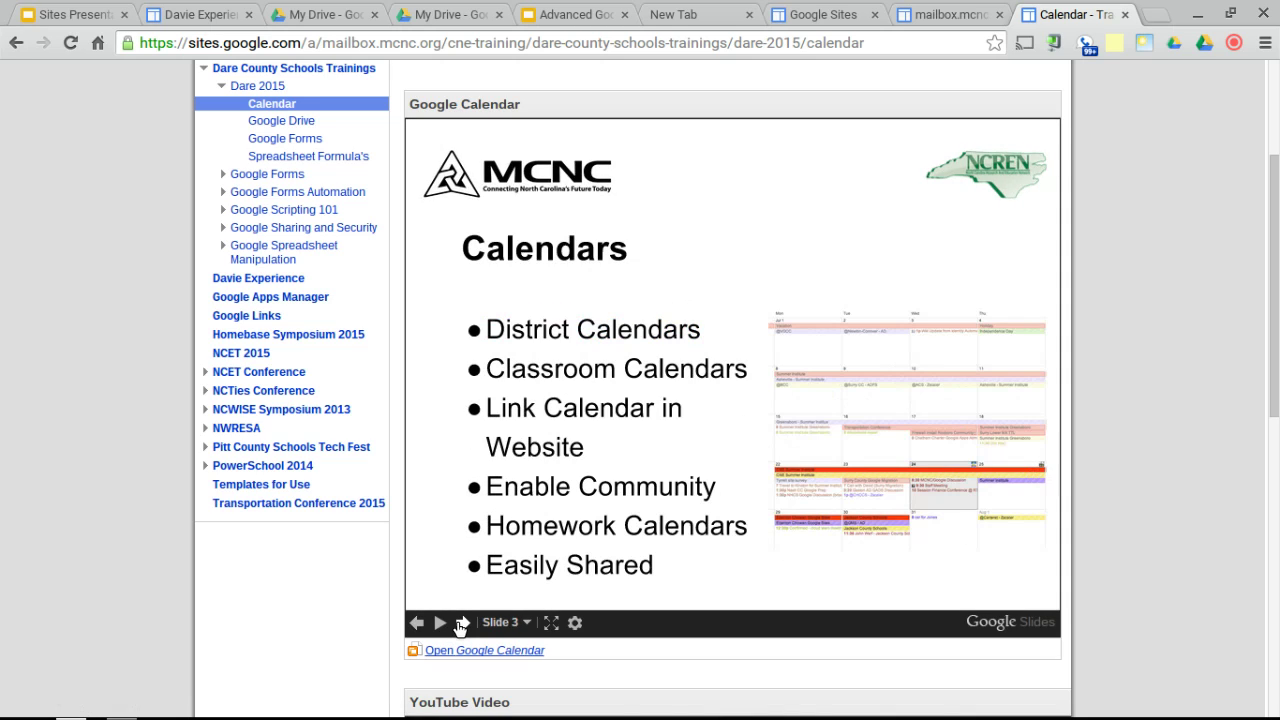
click(416, 622)
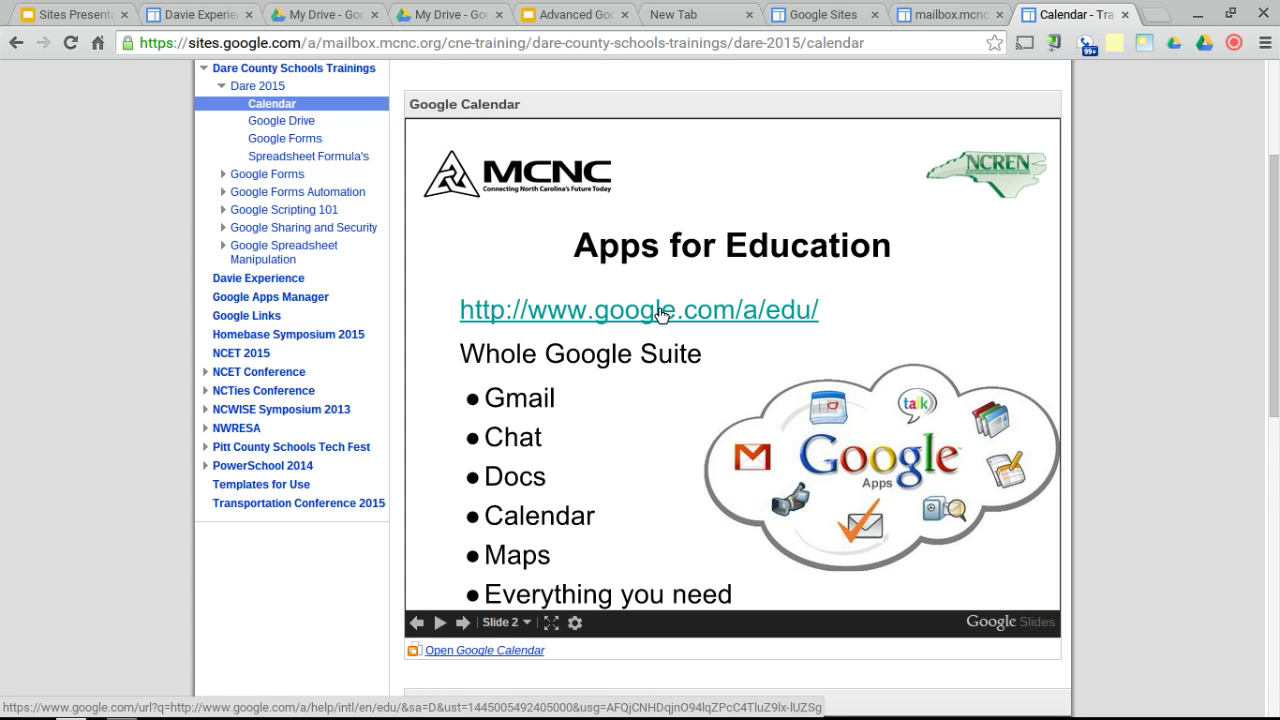
Play the embedded YouTube video, skip ahead to the Calendars part, and pause it
scroll(660, 315, down, 5)
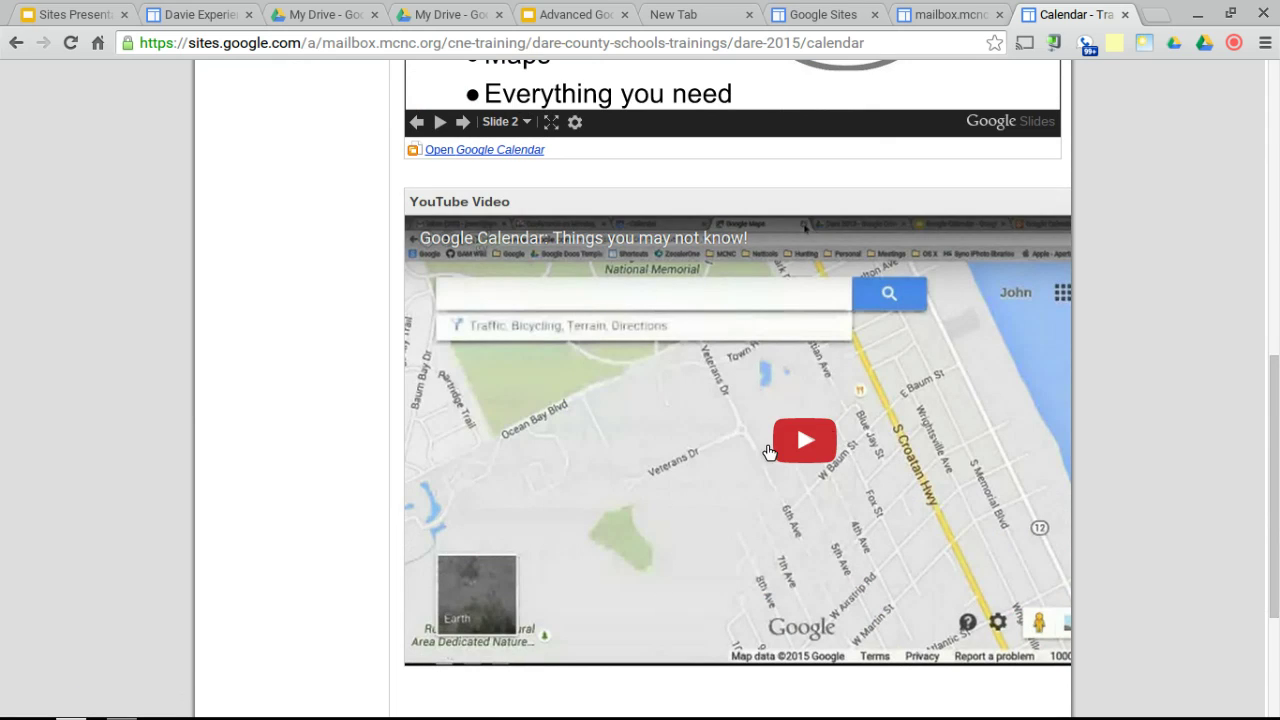
click(812, 436)
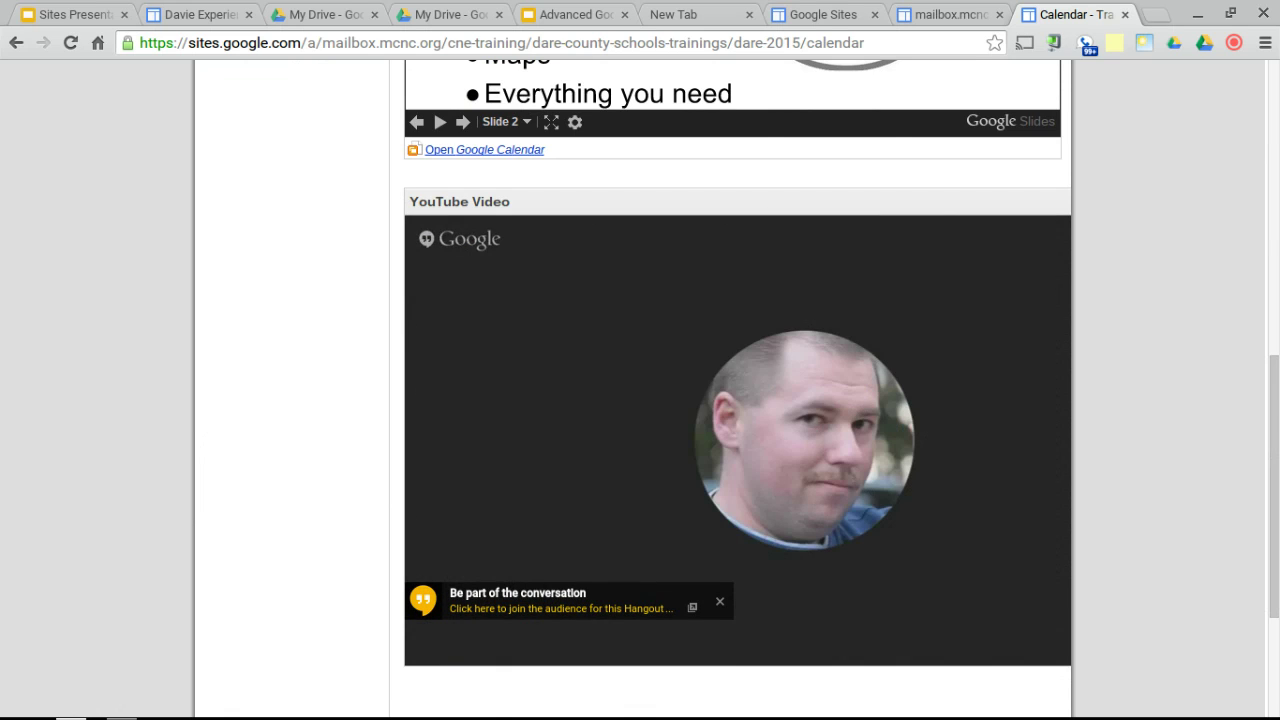
click(720, 602)
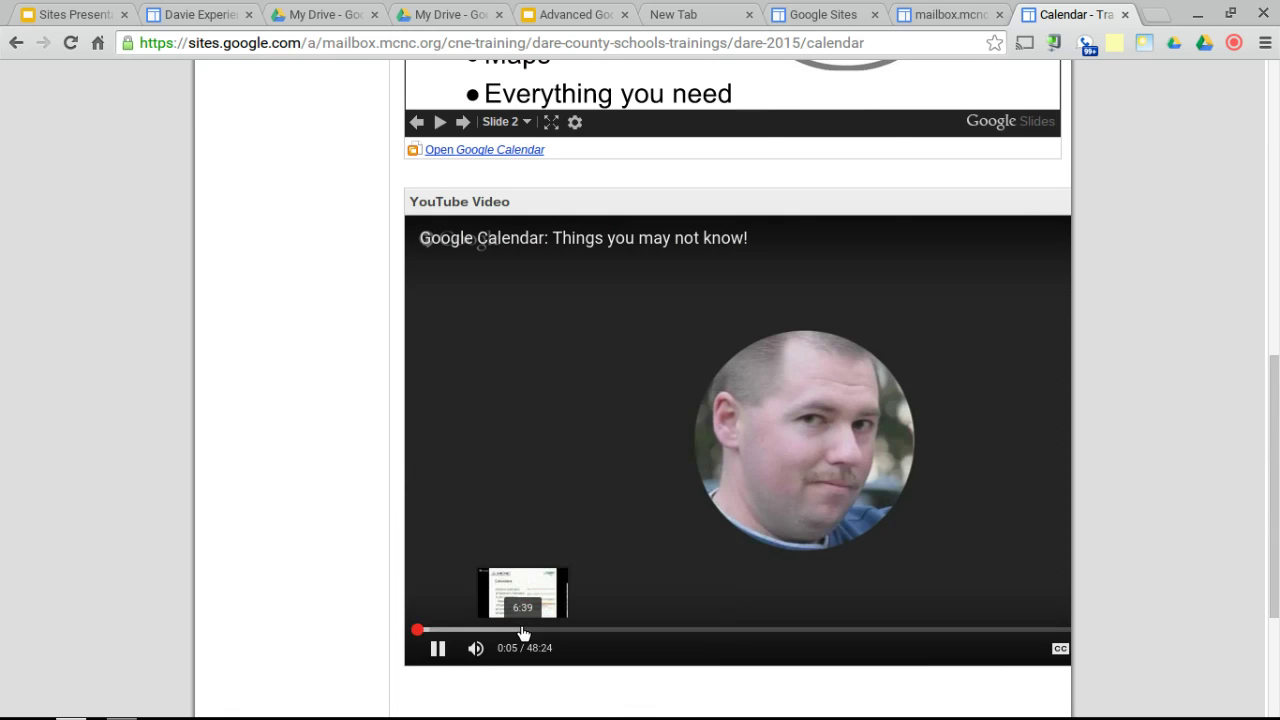
click(524, 631)
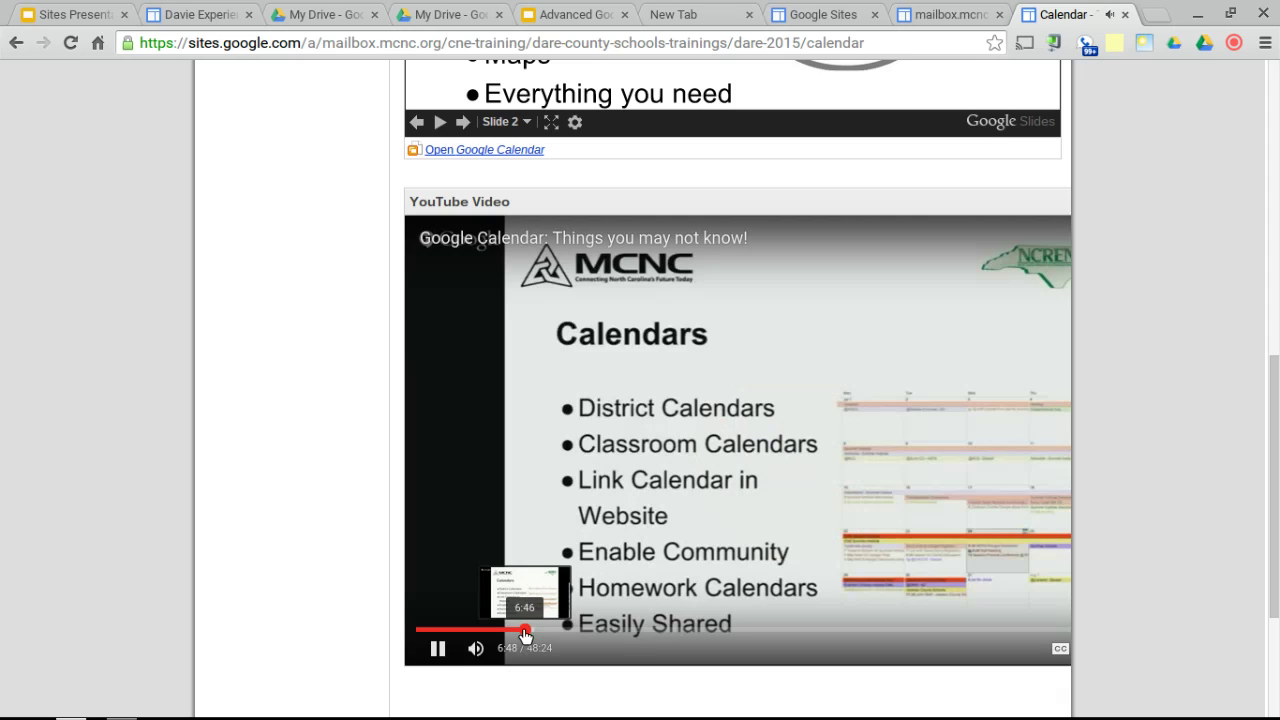
click(437, 650)
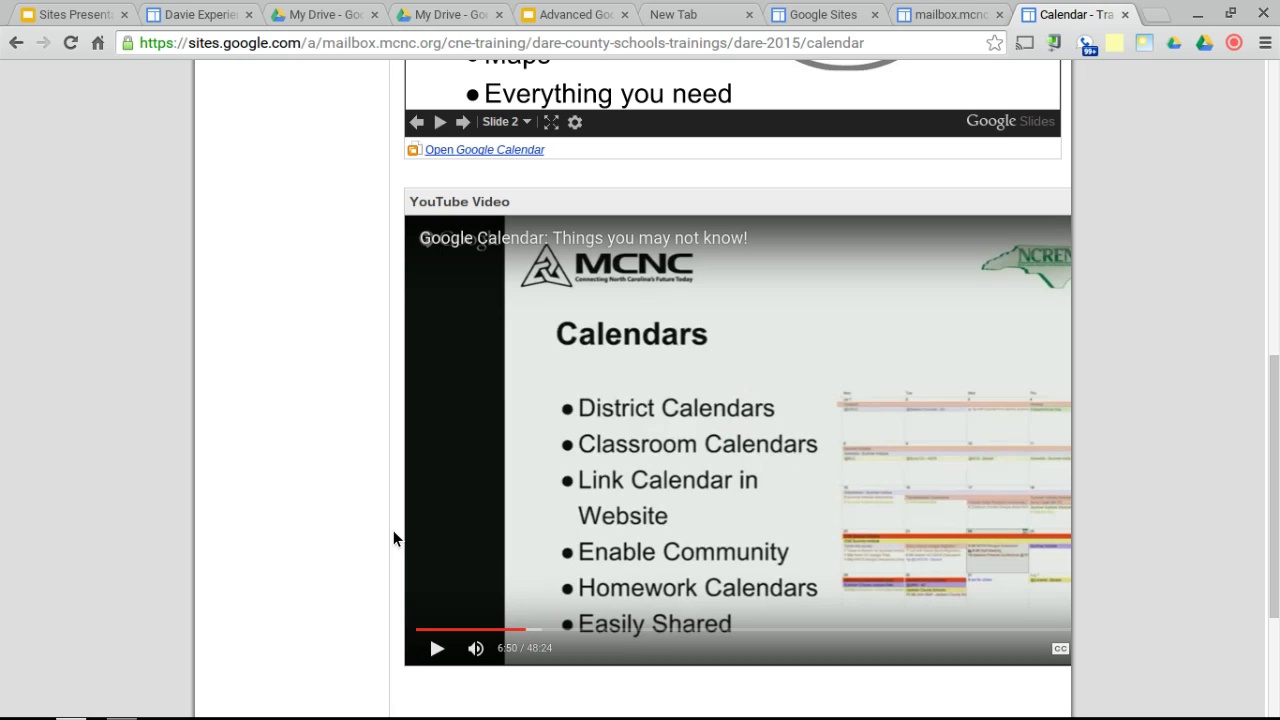
Collapse Dare 2015 in the navigation and return to the Home page
scroll(393, 537, up, 10)
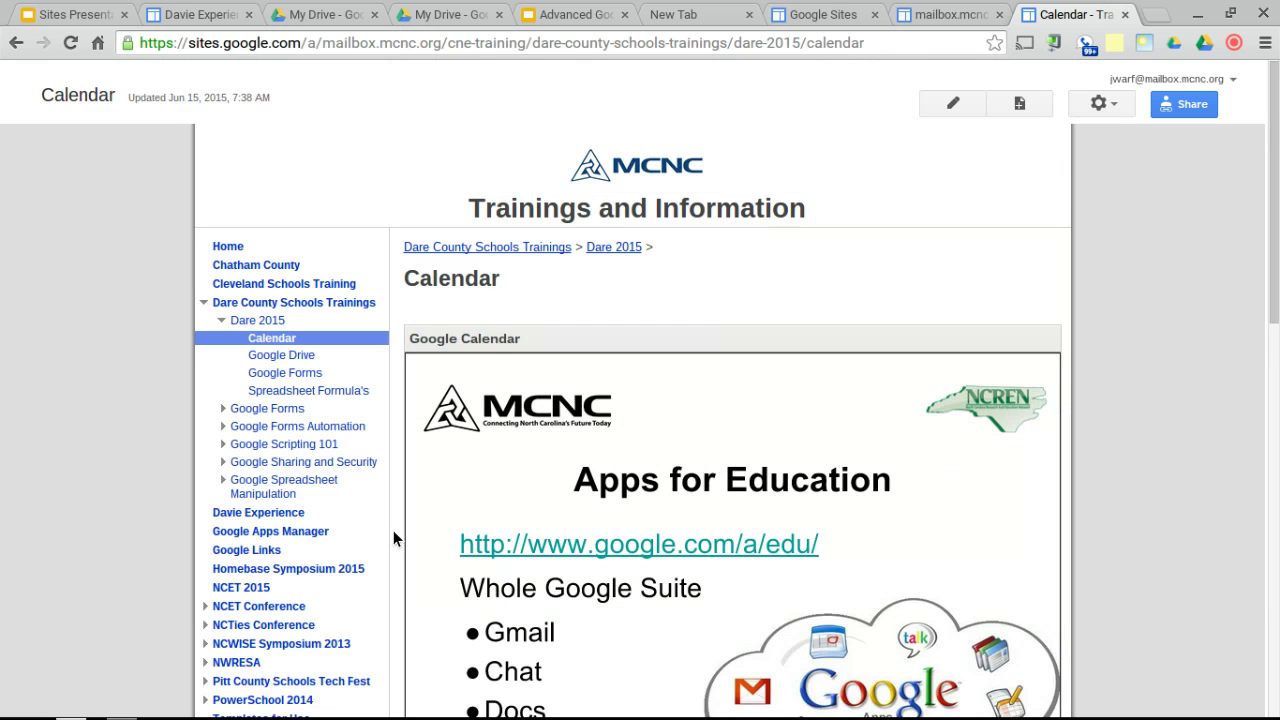
click(220, 319)
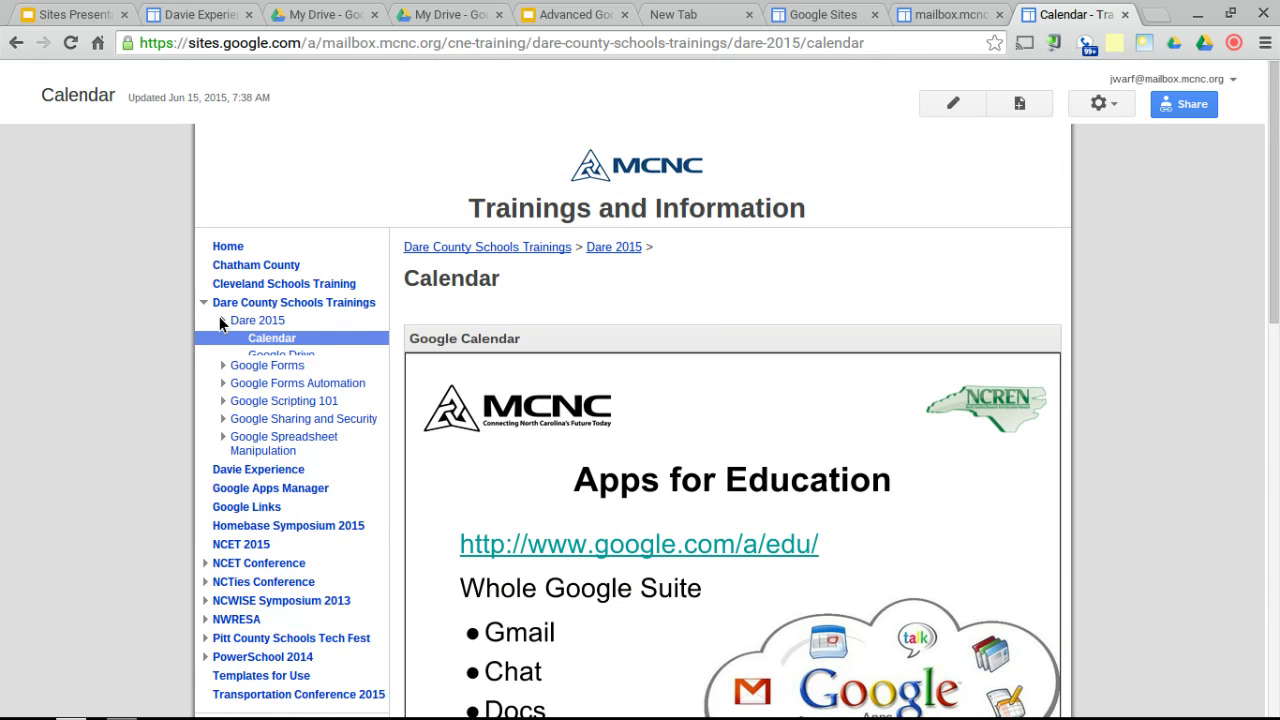
click(219, 246)
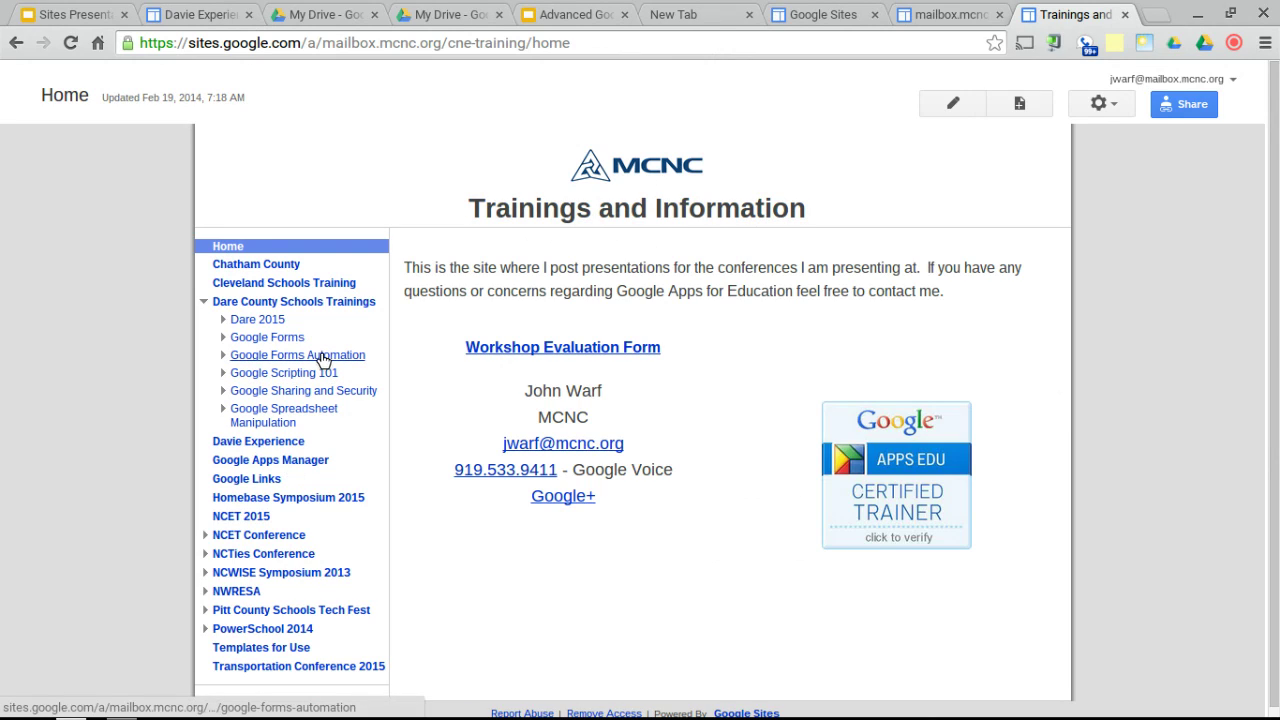
Create a Web Page named 'Davie 2015' placed under Home
click(1021, 104)
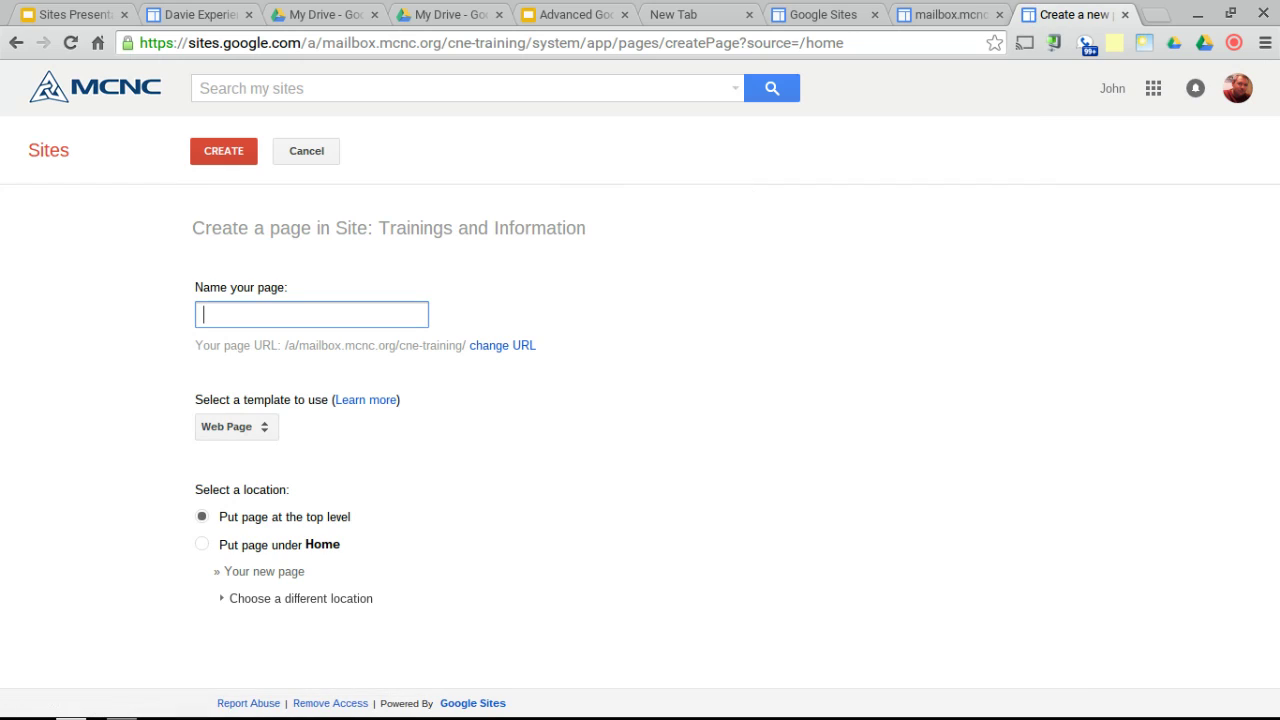
text(Davie)
text(2)
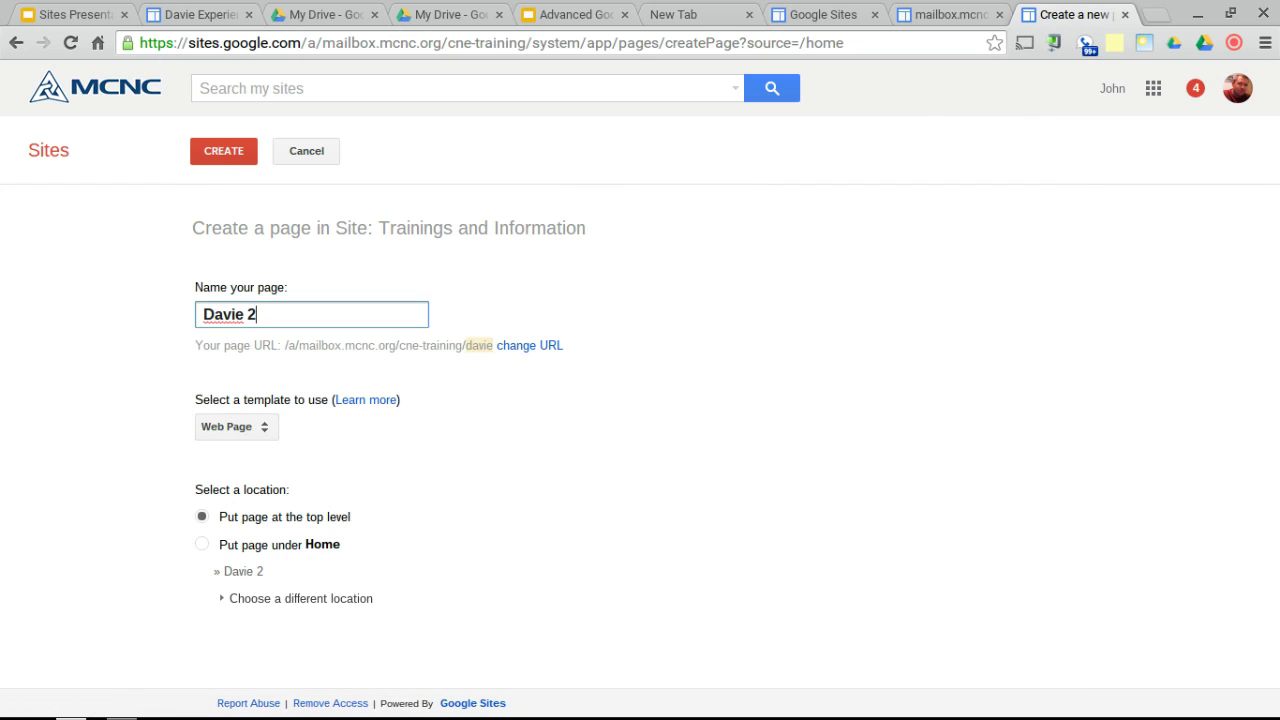
text(015)
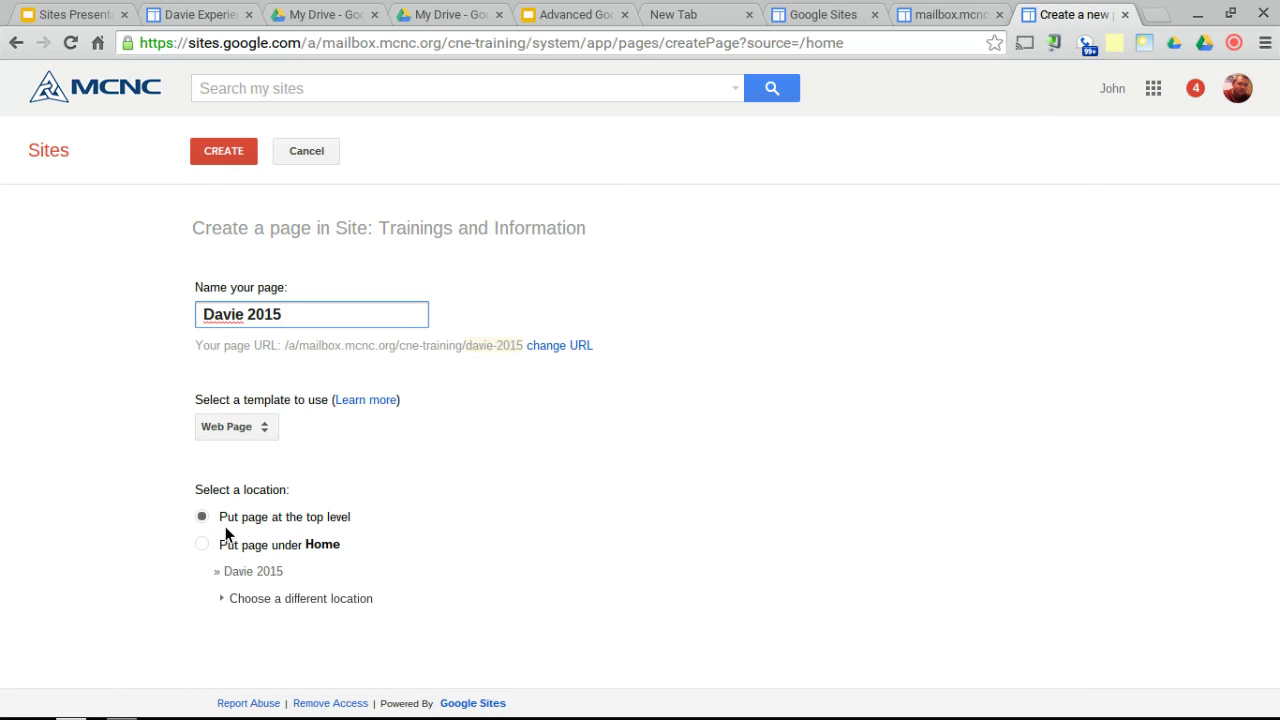
click(246, 428)
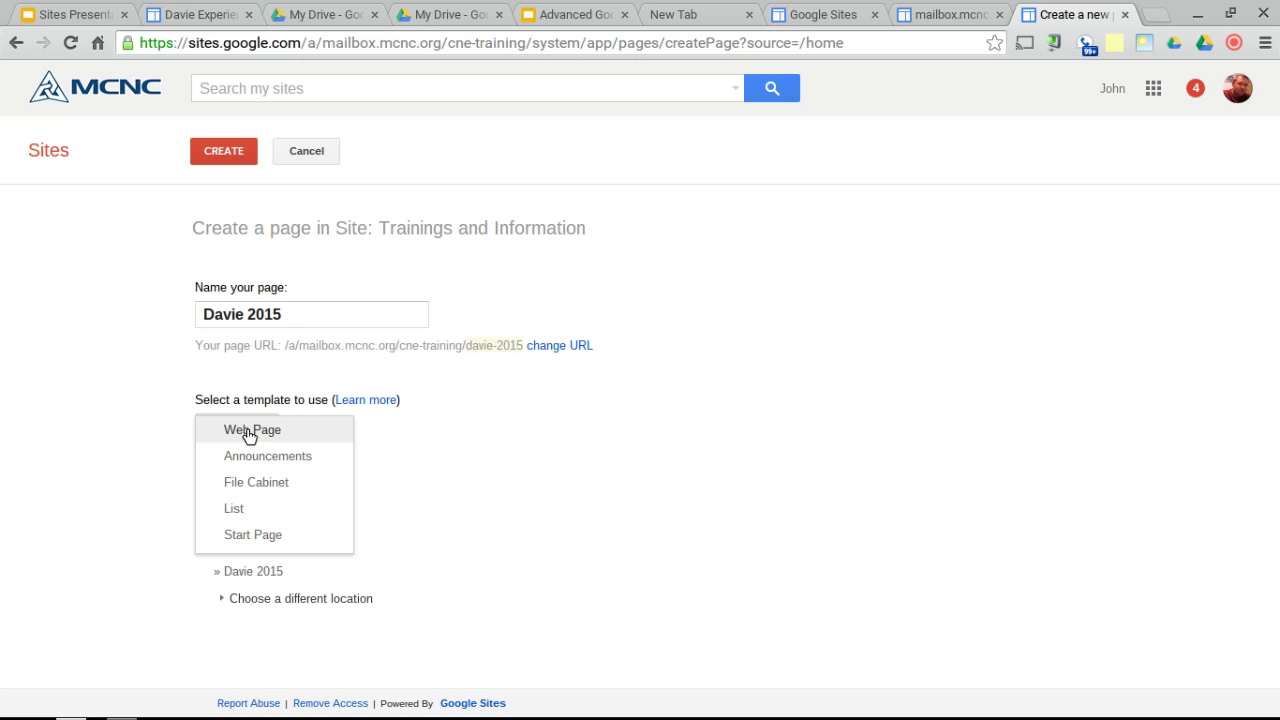
click(249, 432)
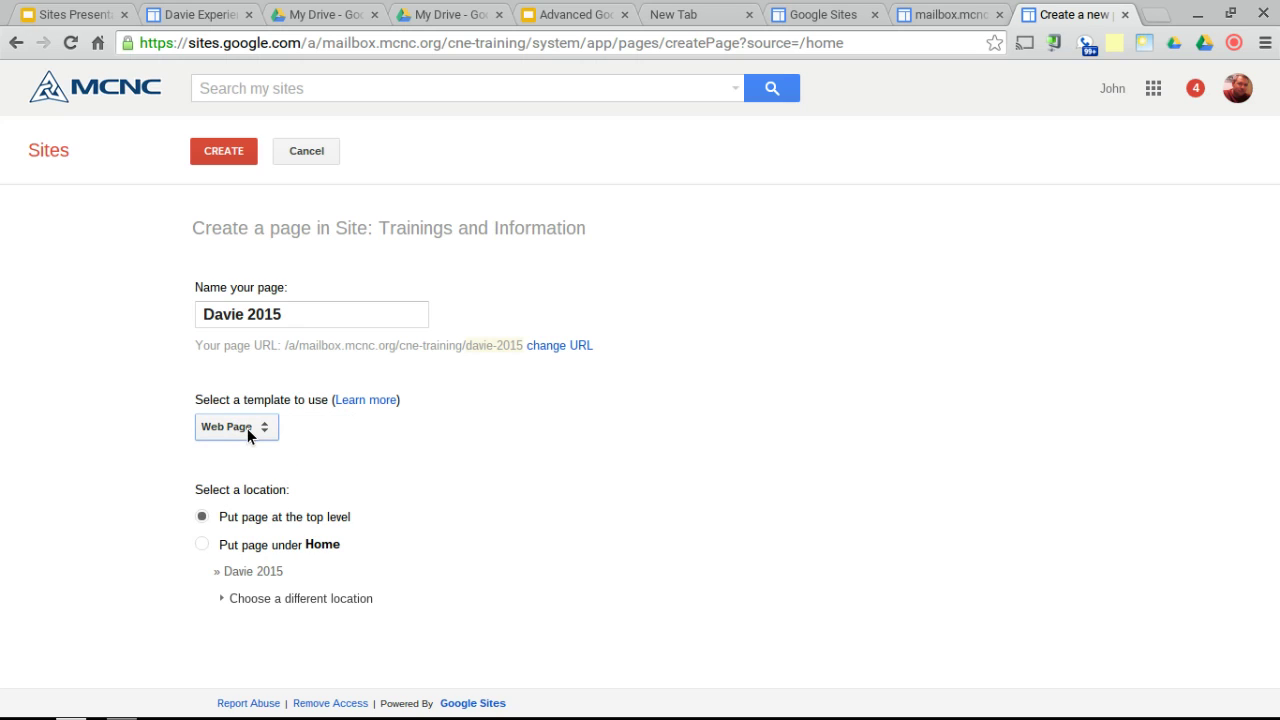
click(203, 545)
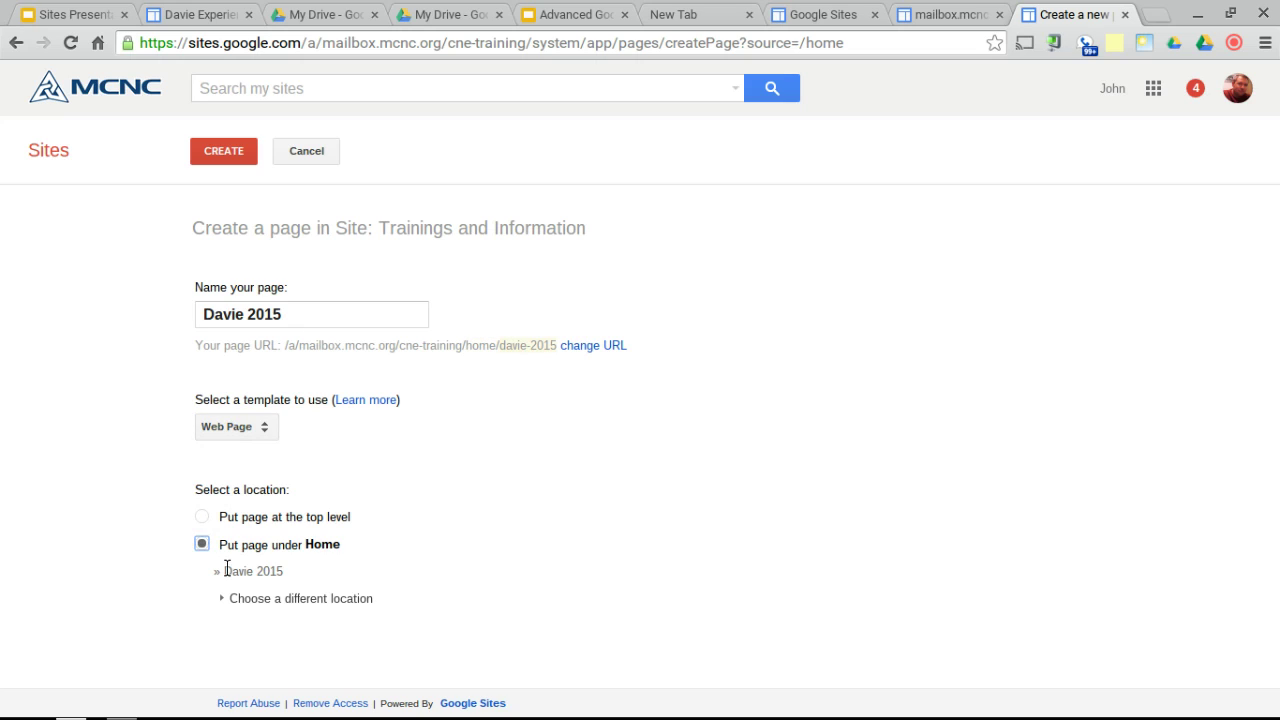
click(206, 158)
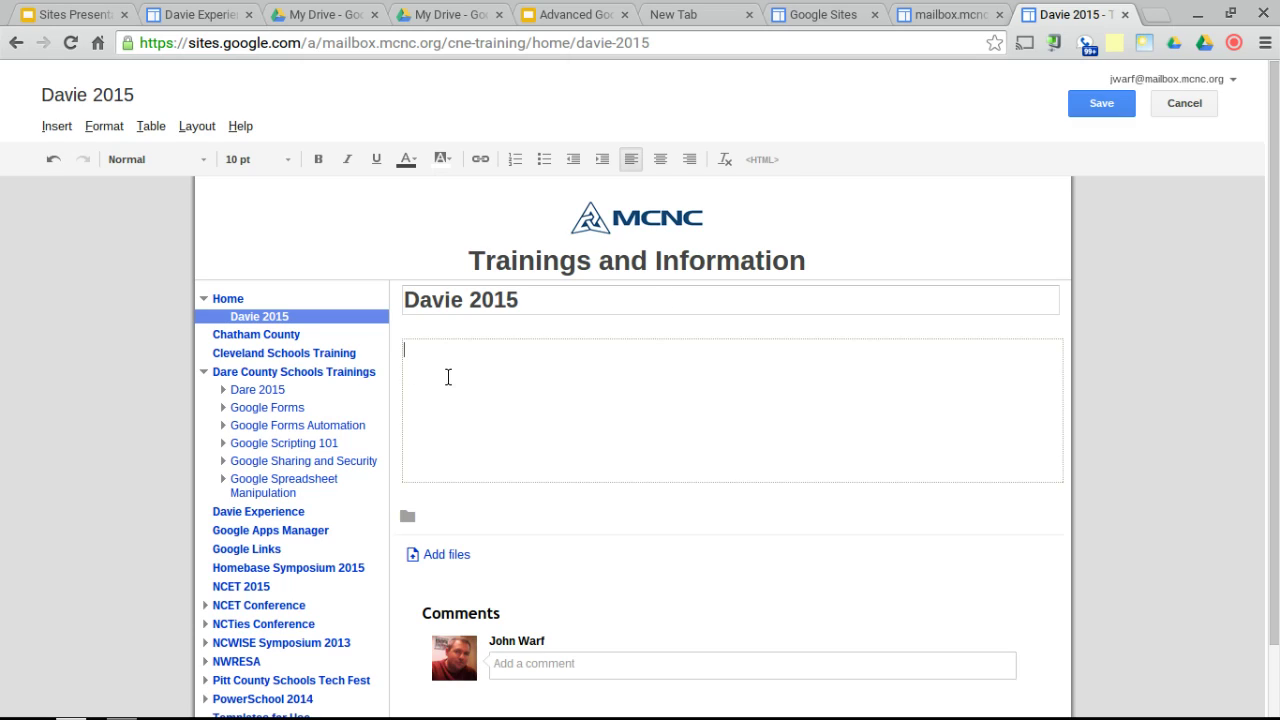
Erase the trial text 'Google Presentation', save Davie 2015 blank, and collapse Dare County Schools Trainings
text(Google Presentation)
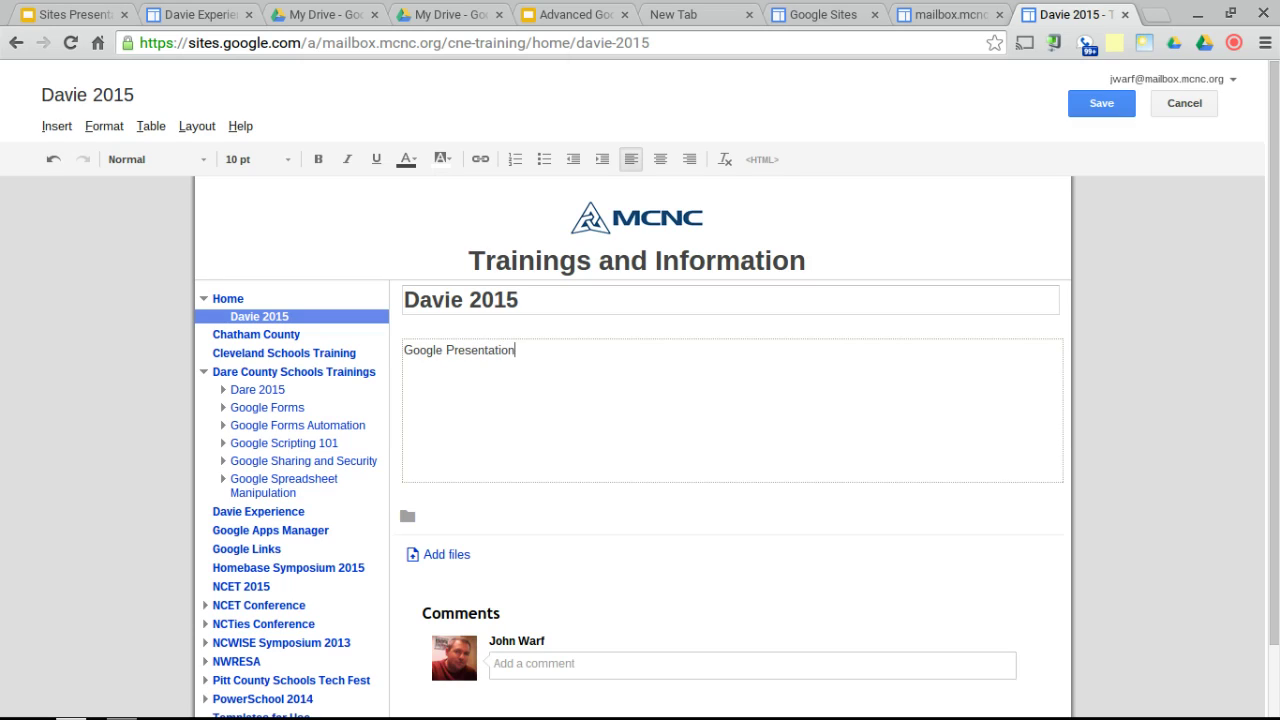
key(Return)
key(Return)
key(BackSpace)
key(BackSpace)
key(BackSpace)
key(BackSpace)
key(BackSpace)
key(BackSpace)
key(BackSpace)
key(BackSpace)
key(BackSpace)
key(BackSpace)
key(BackSpace)
key(BackSpace)
key(BackSpace)
key(BackSpace)
key(BackSpace)
key(BackSpace)
key(BackSpace)
key(BackSpace)
key(BackSpace)
key(BackSpace)
key(BackSpace)
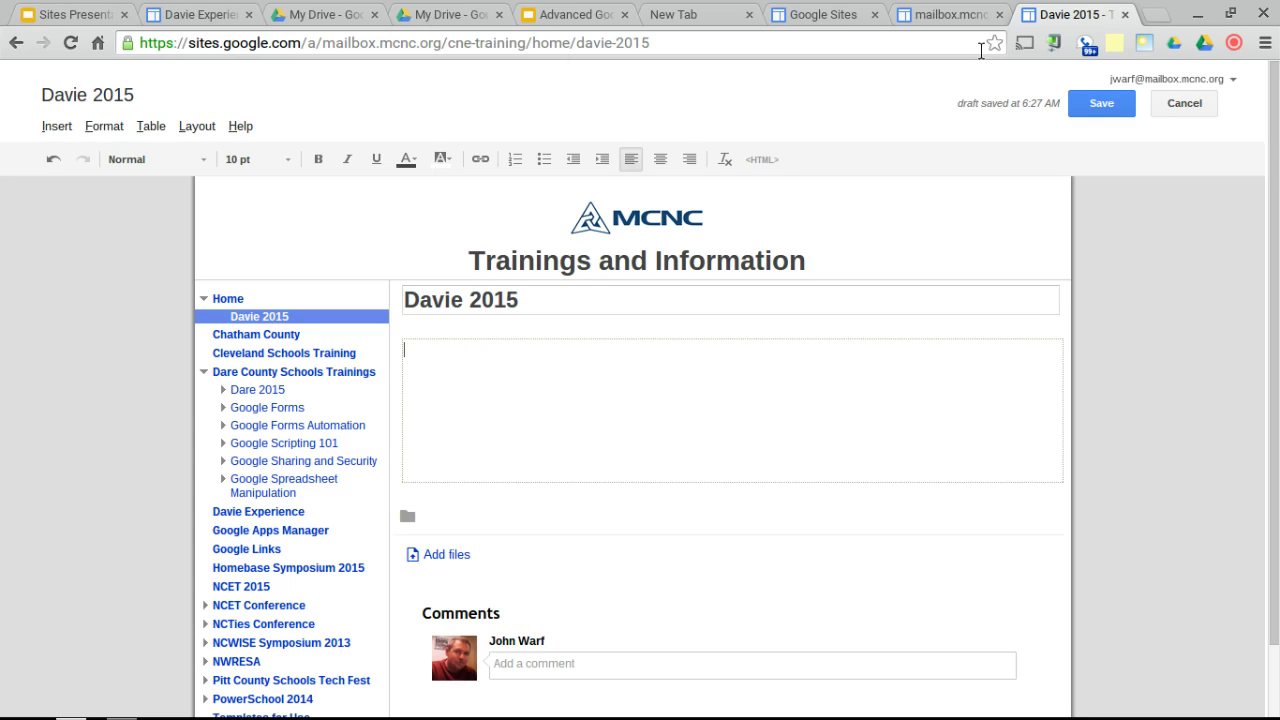
click(1088, 105)
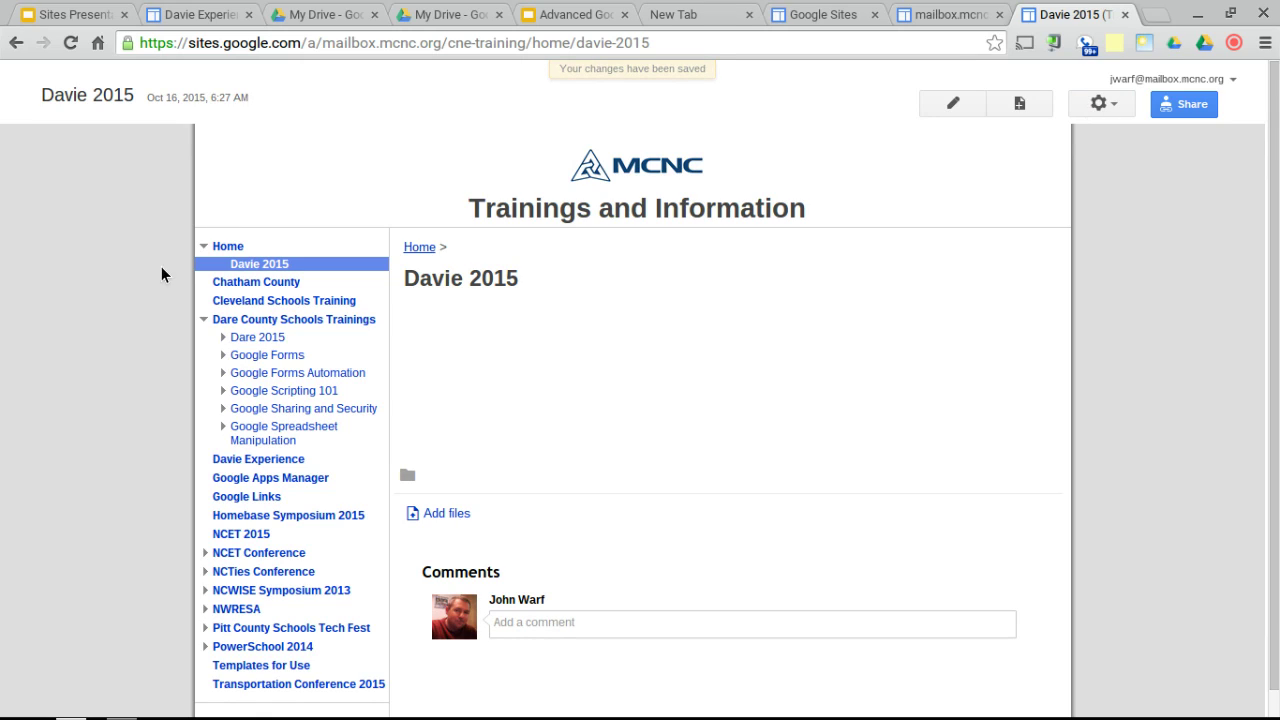
click(200, 317)
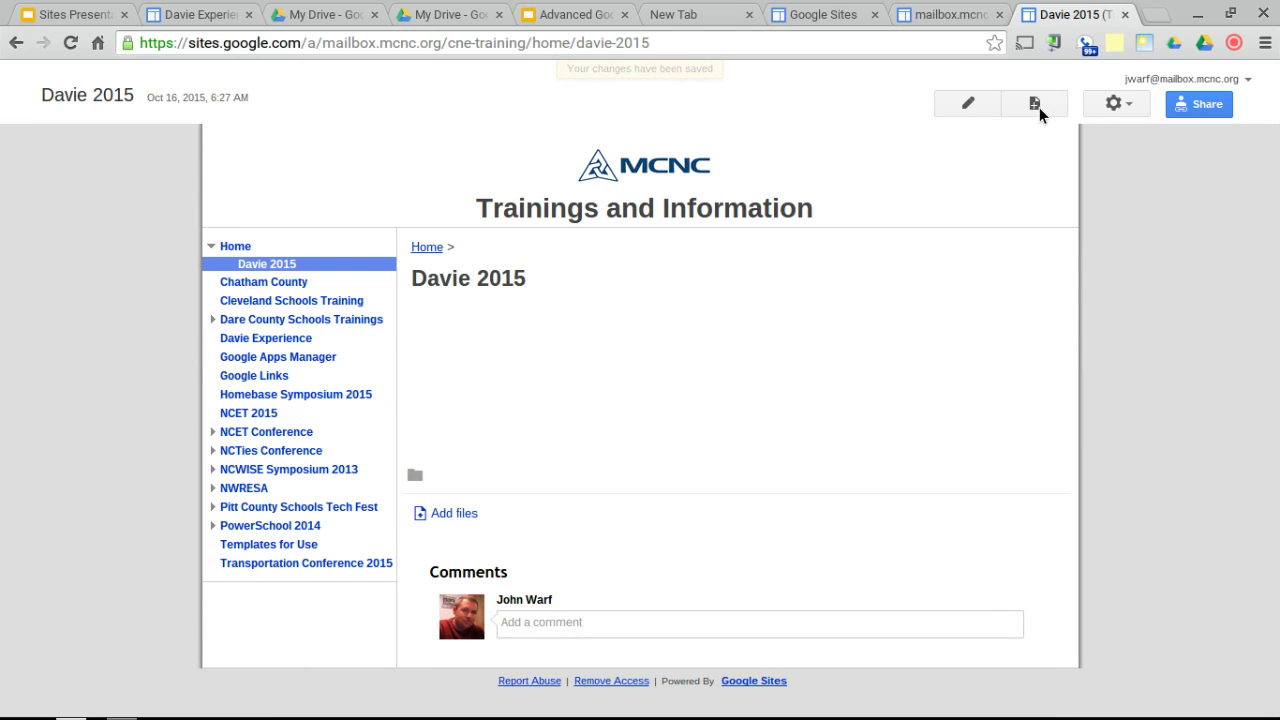
Move Davie 2015 from under Home to the Trainings and Information top level
click(1116, 104)
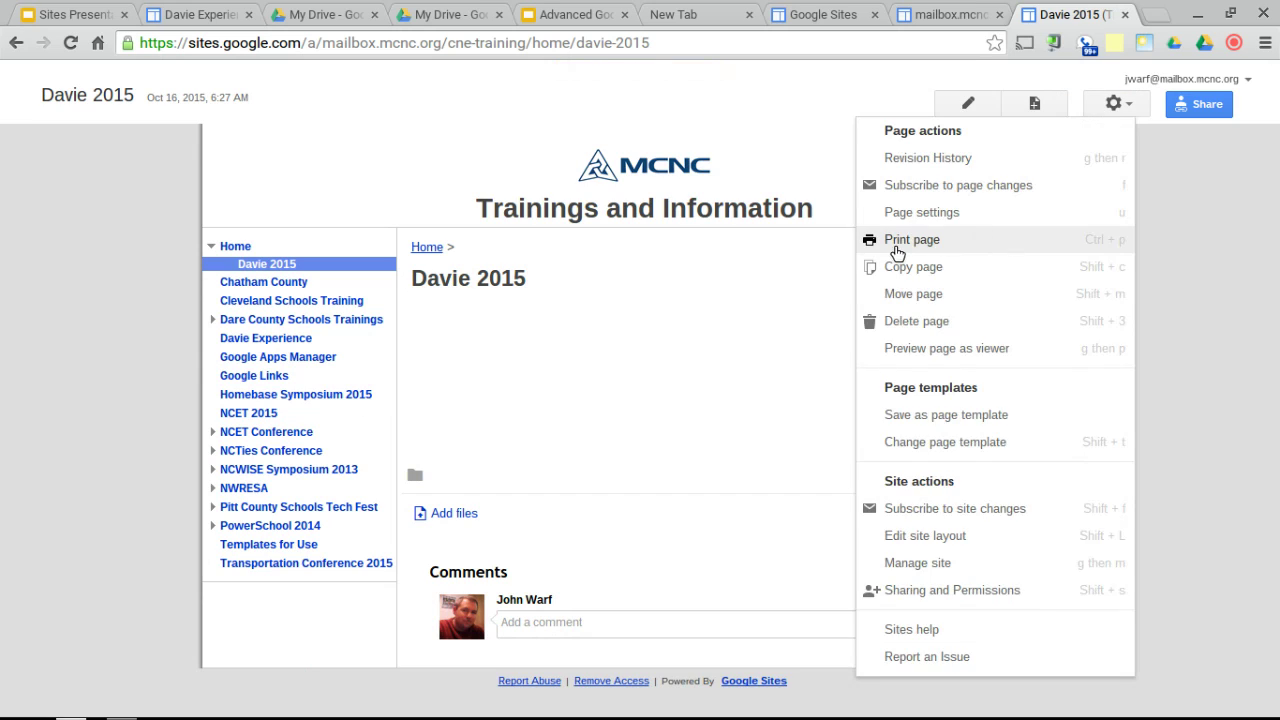
click(920, 298)
click(424, 421)
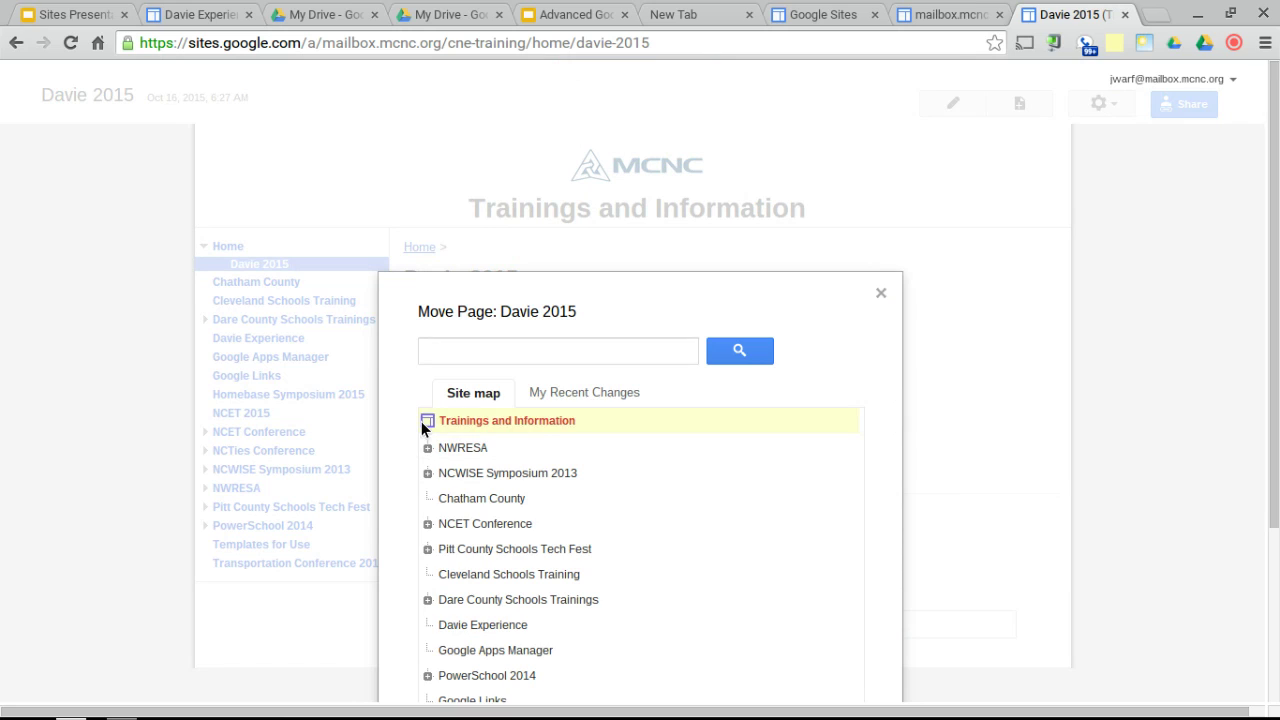
scroll(965, 405, down, 3)
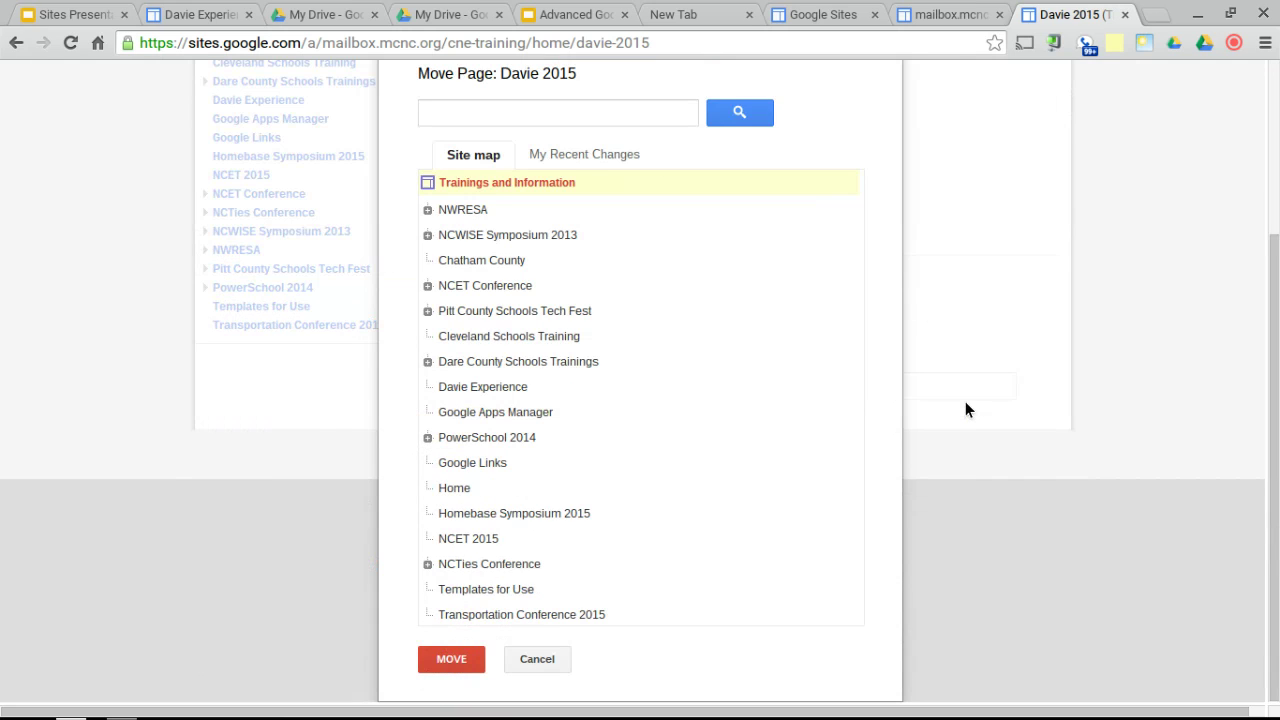
click(451, 659)
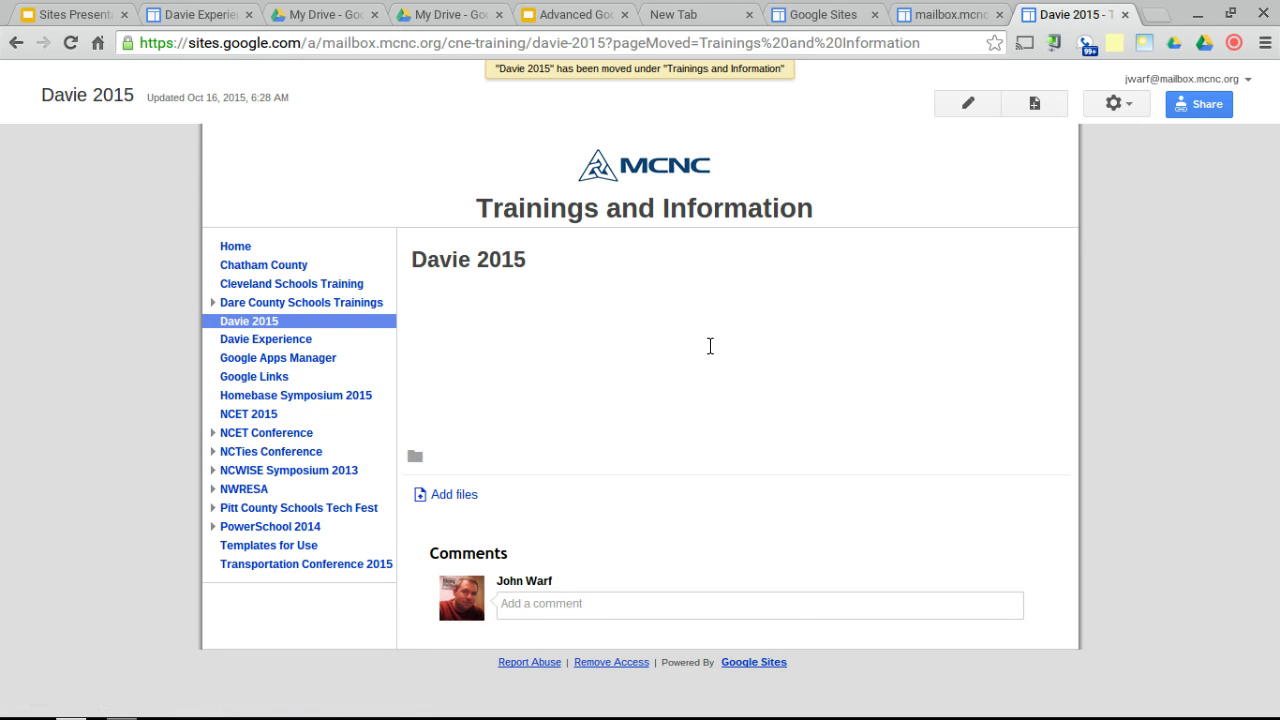
click(1049, 110)
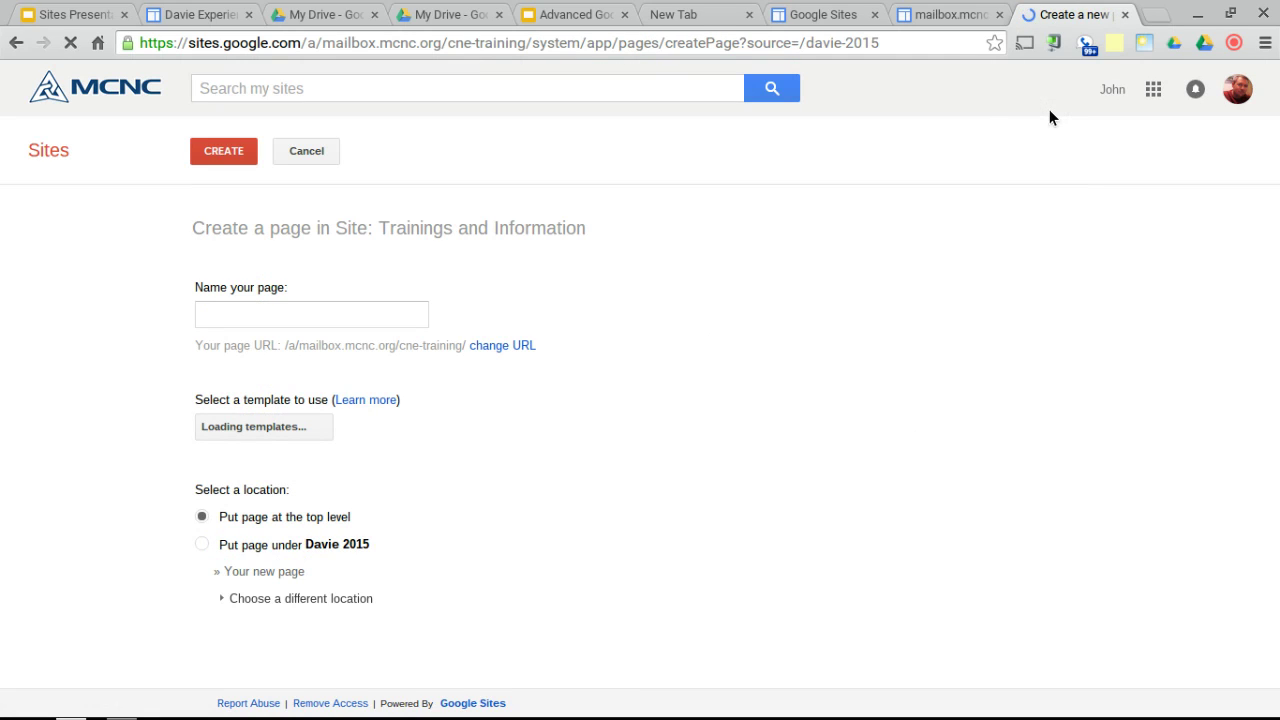
Create a page named 'Google Sites Basic' nested under Davie 2015
click(250, 313)
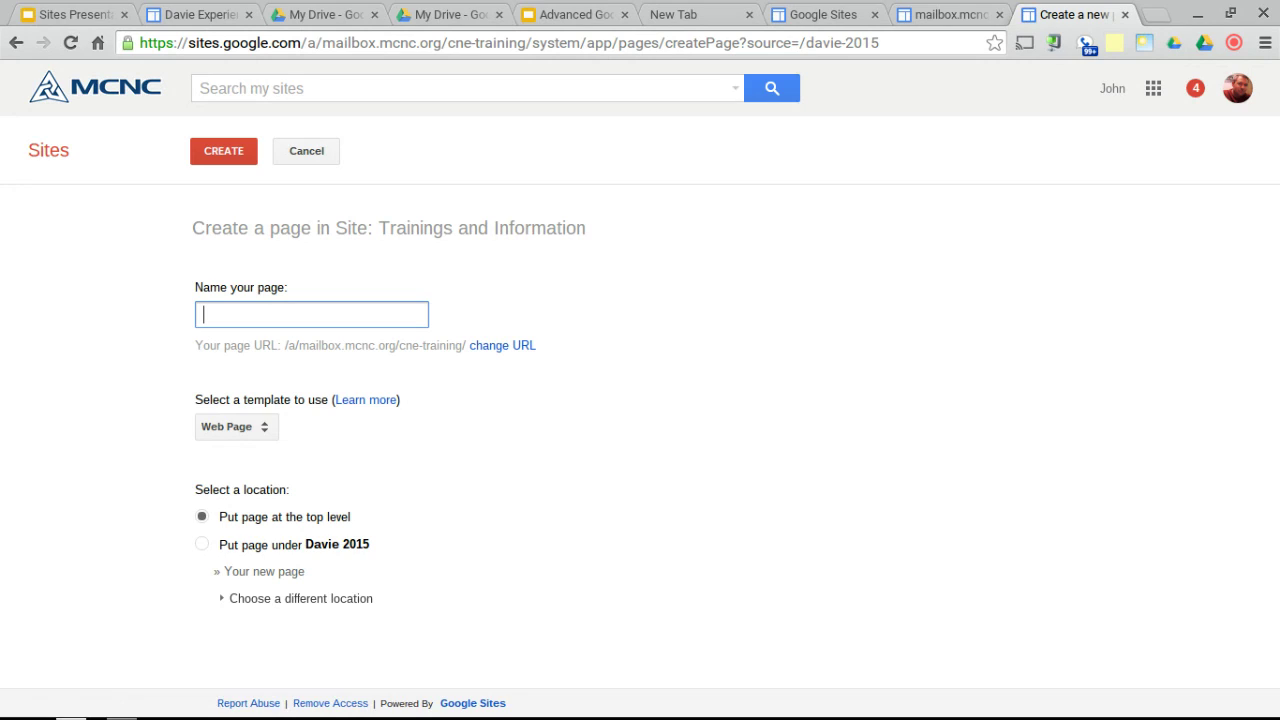
text(Google )
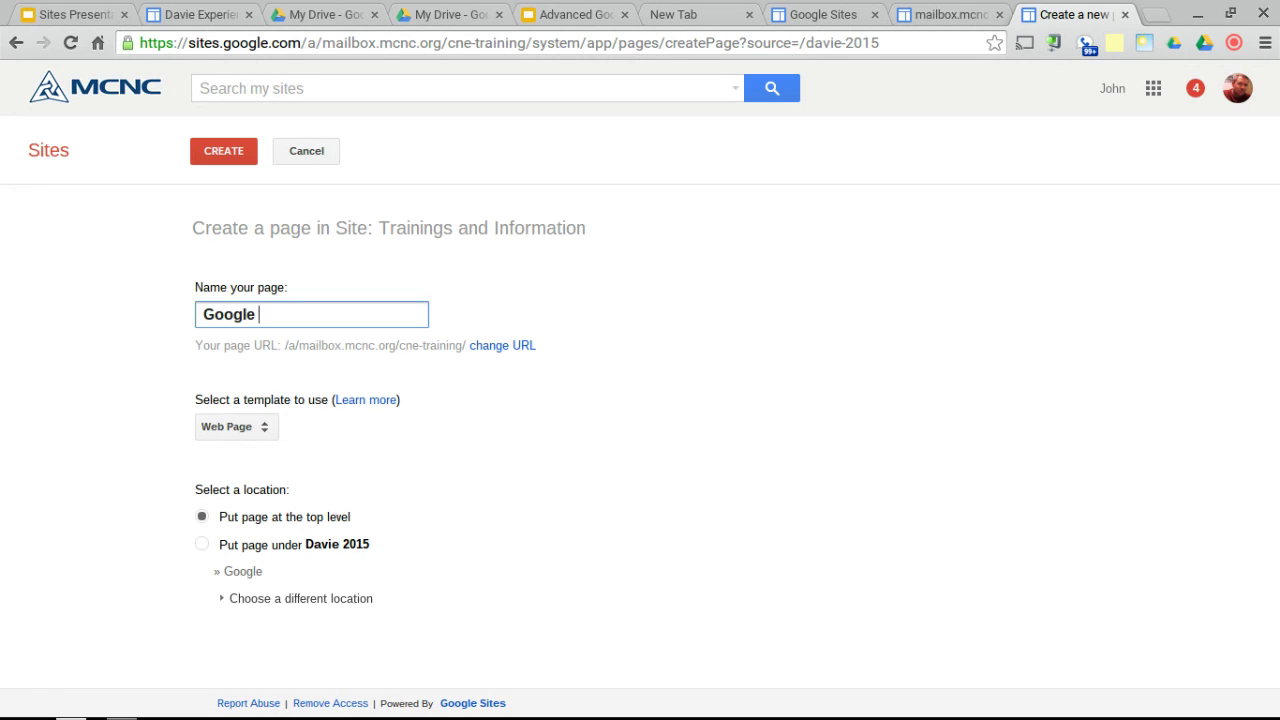
text(Sites Basic)
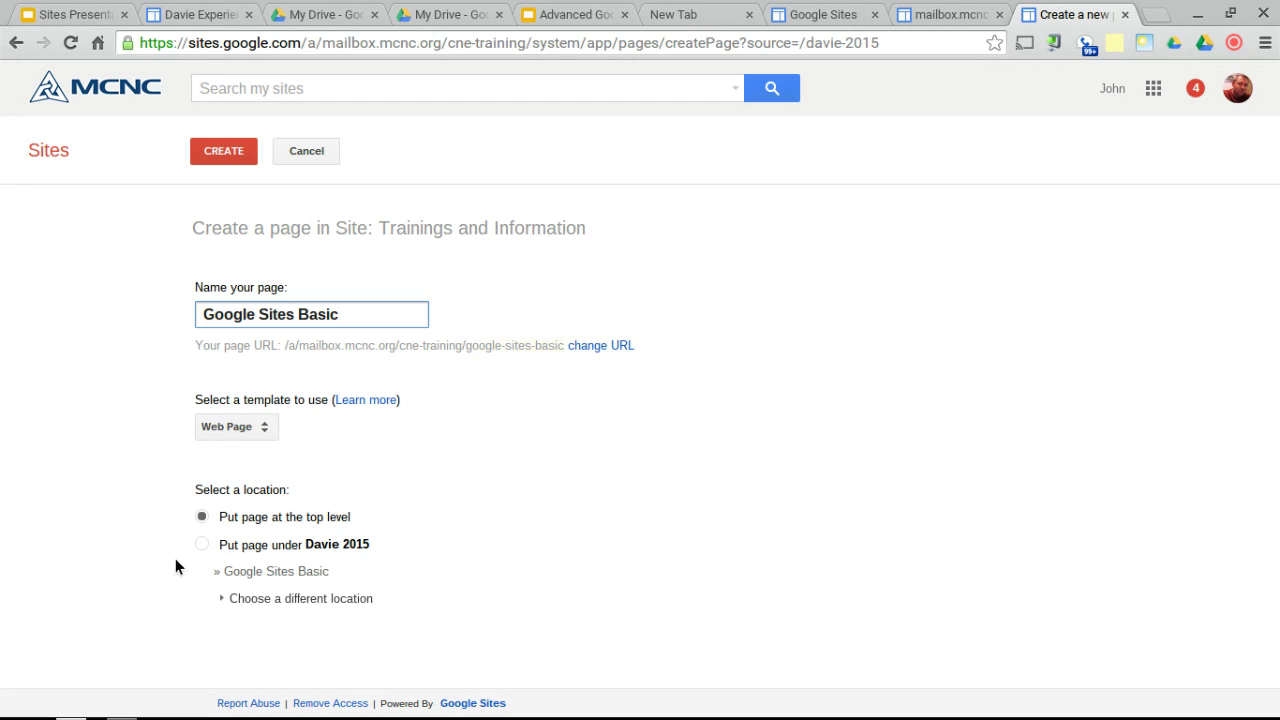
click(202, 545)
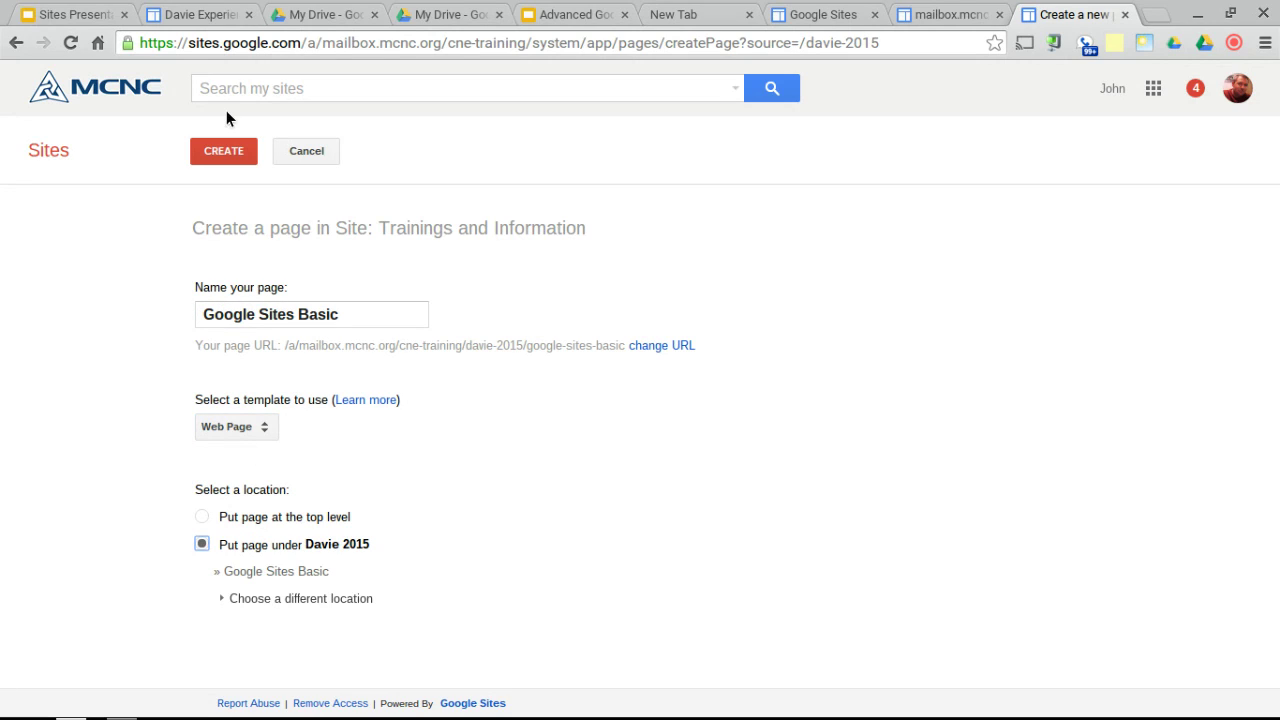
click(226, 145)
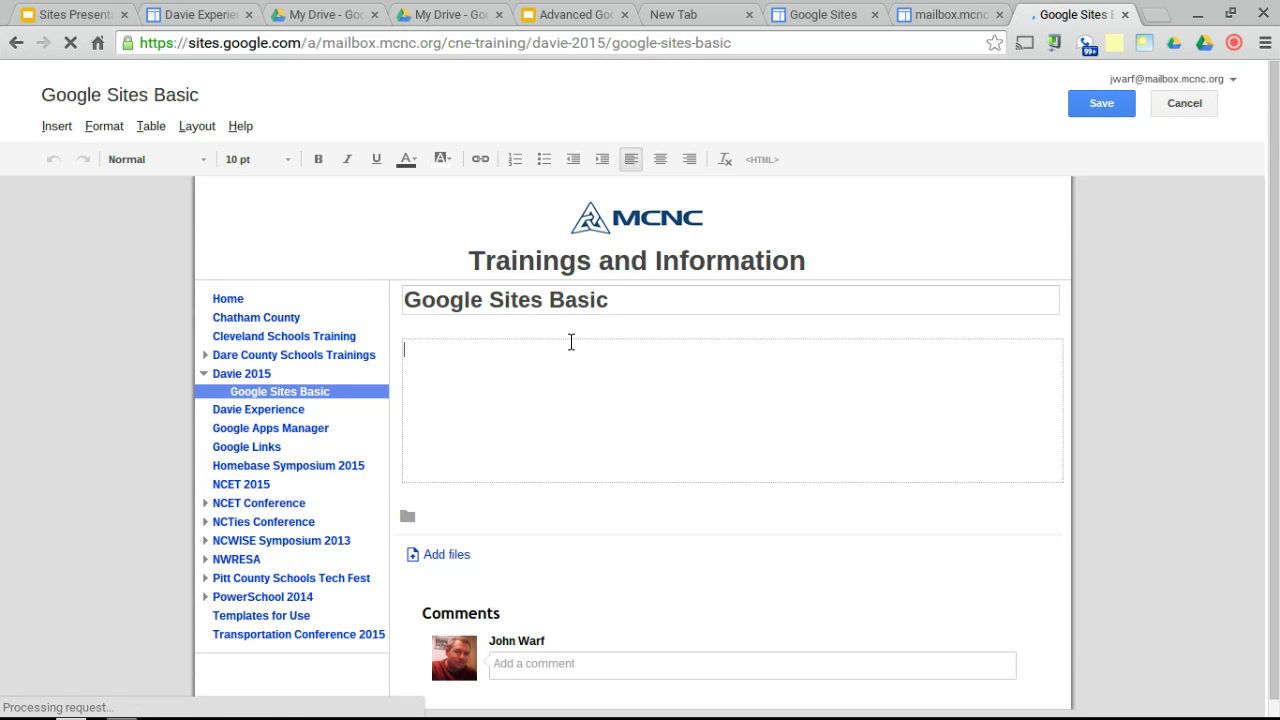
Select Sites Presentation from the Insert > Drive > Presentation list for embedding
click(56, 127)
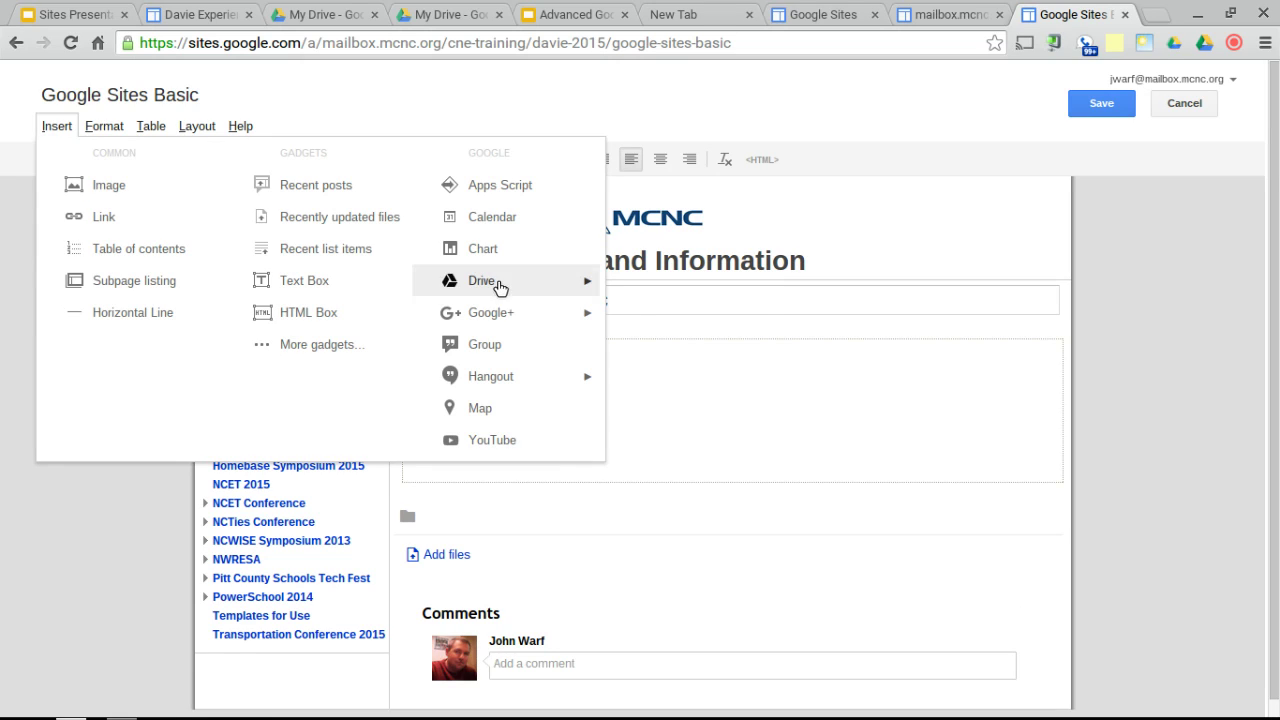
mouse_move(499, 289)
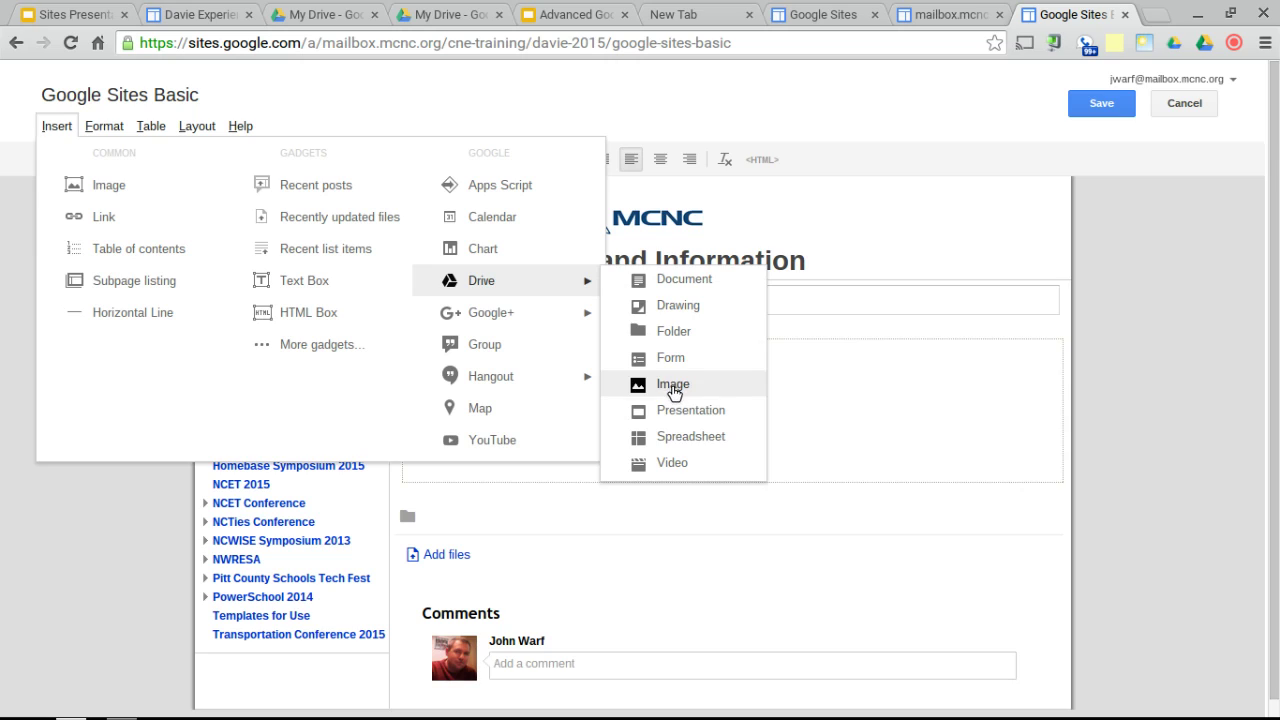
click(670, 418)
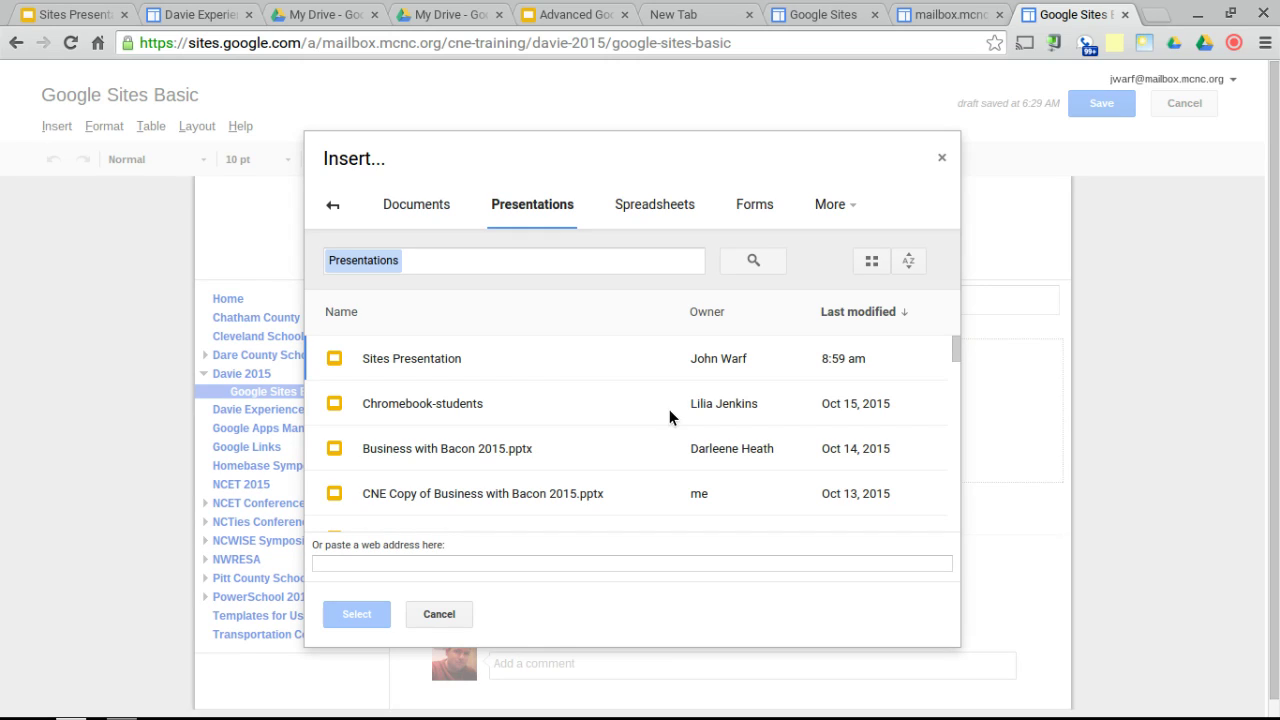
click(390, 357)
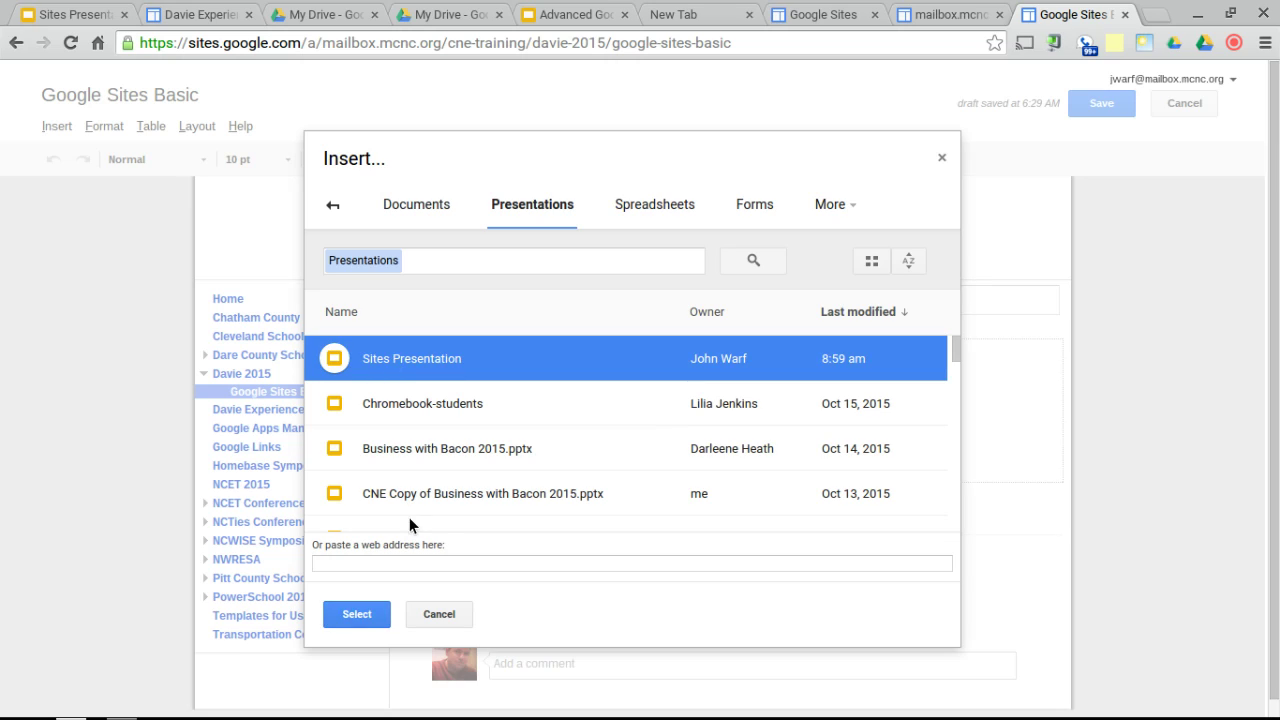
click(358, 615)
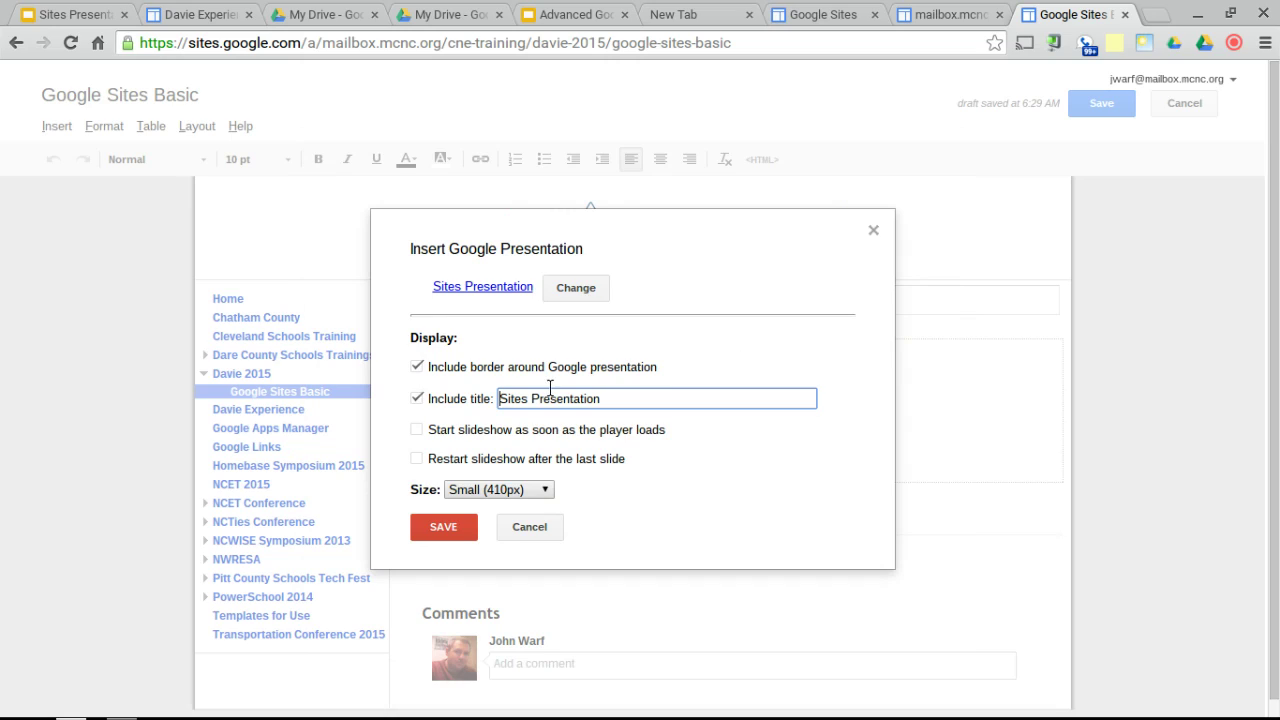
Insert the Sites Presentation untitled at Large (700px) size, then save the page
click(417, 399)
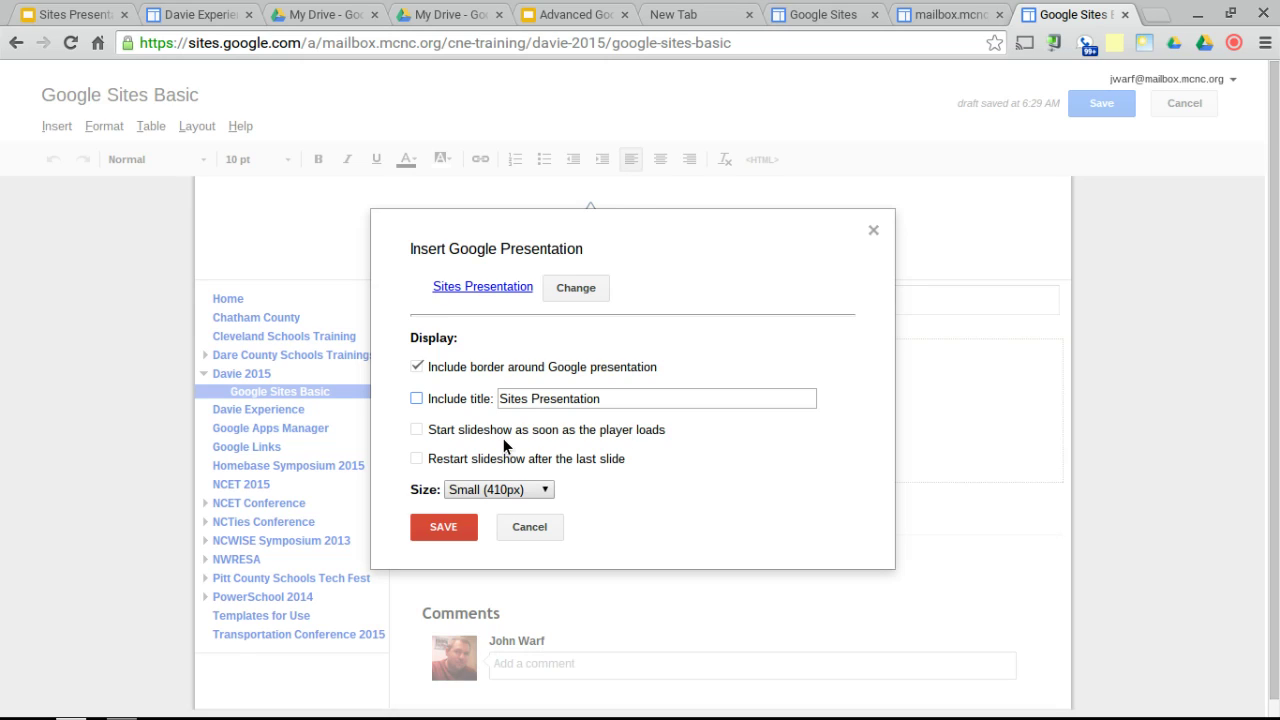
click(470, 492)
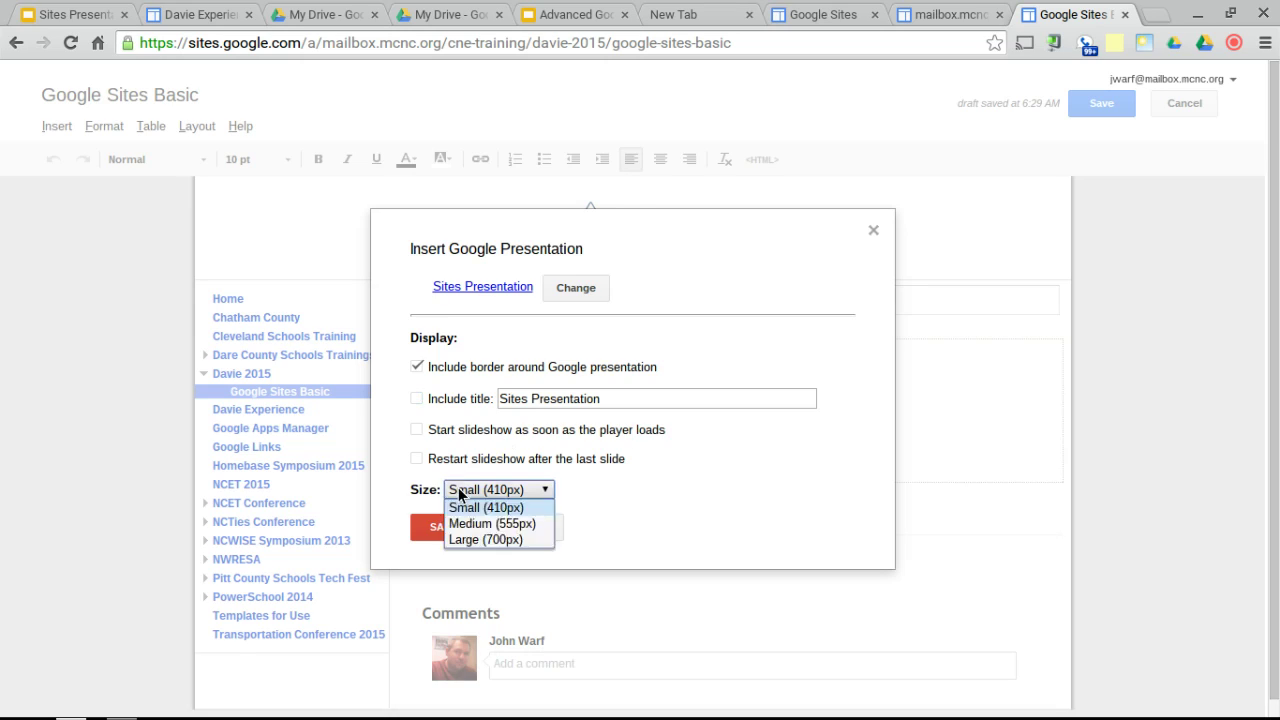
click(471, 539)
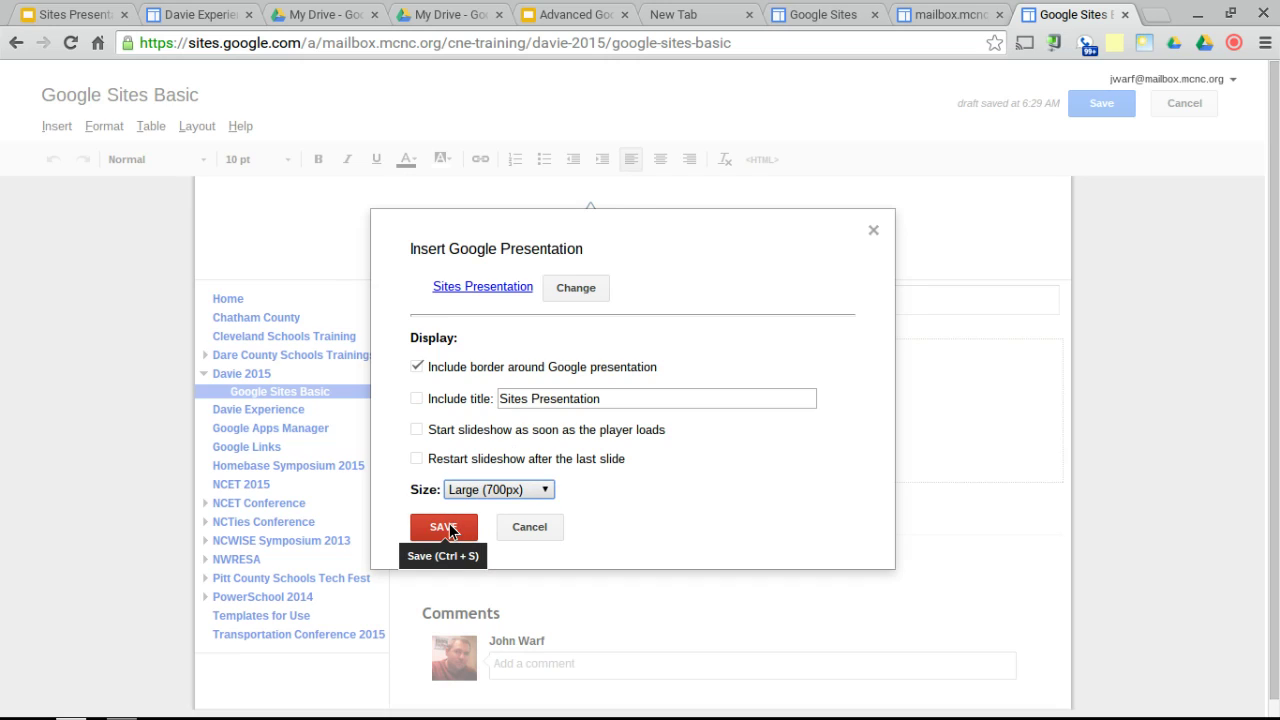
click(447, 528)
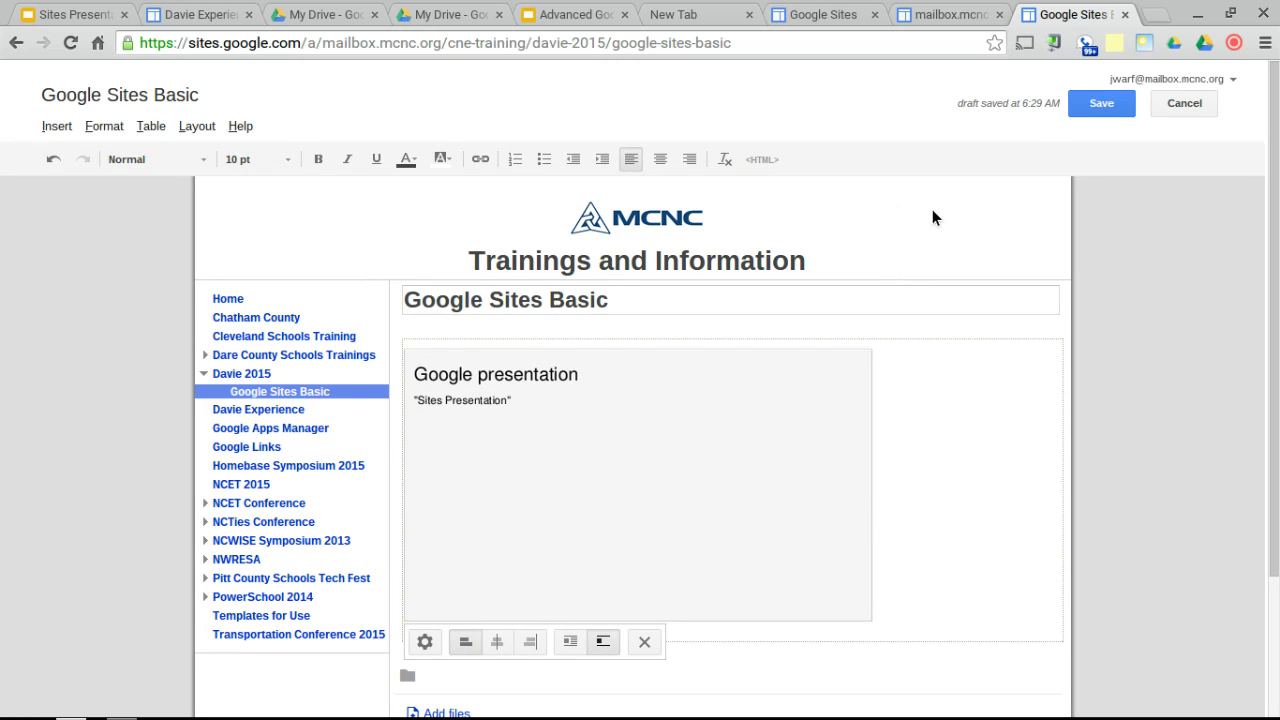
click(1121, 106)
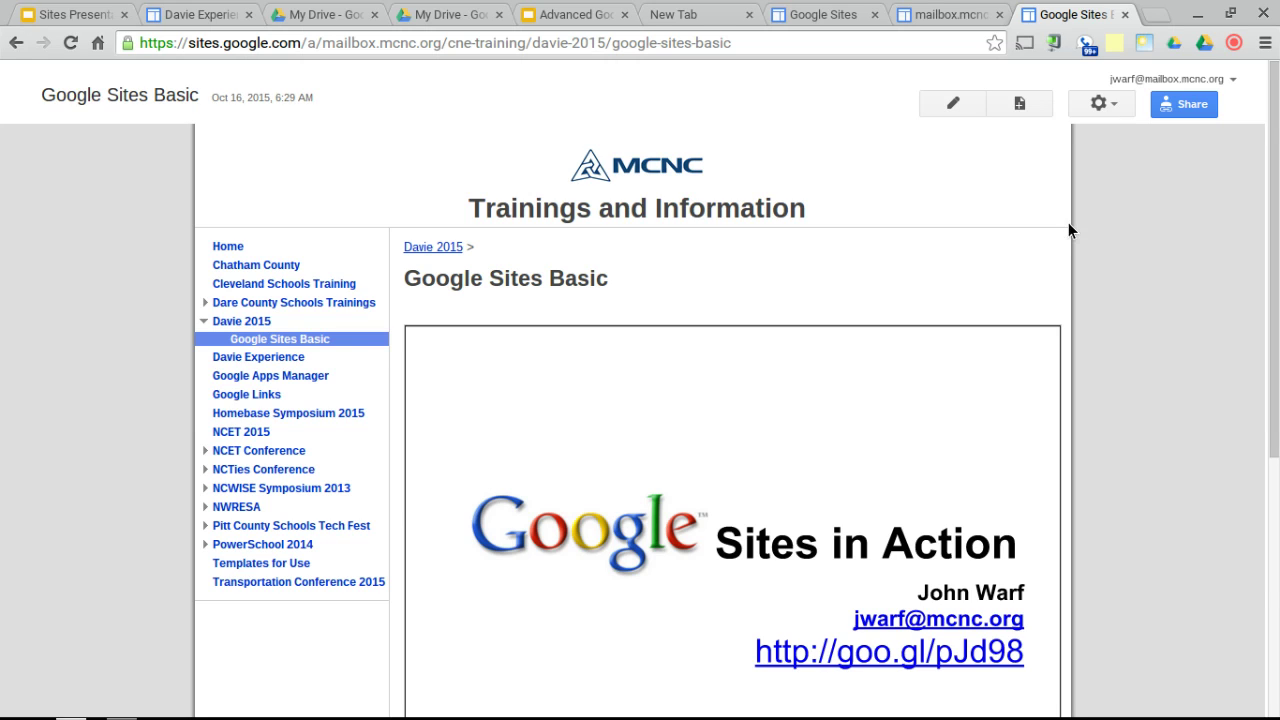
Scroll down past the embedded slideshow and start a comment in the Add a comment box
scroll(1068, 222, down, 3)
scroll(1068, 222, down, 2)
scroll(1068, 222, up, 2)
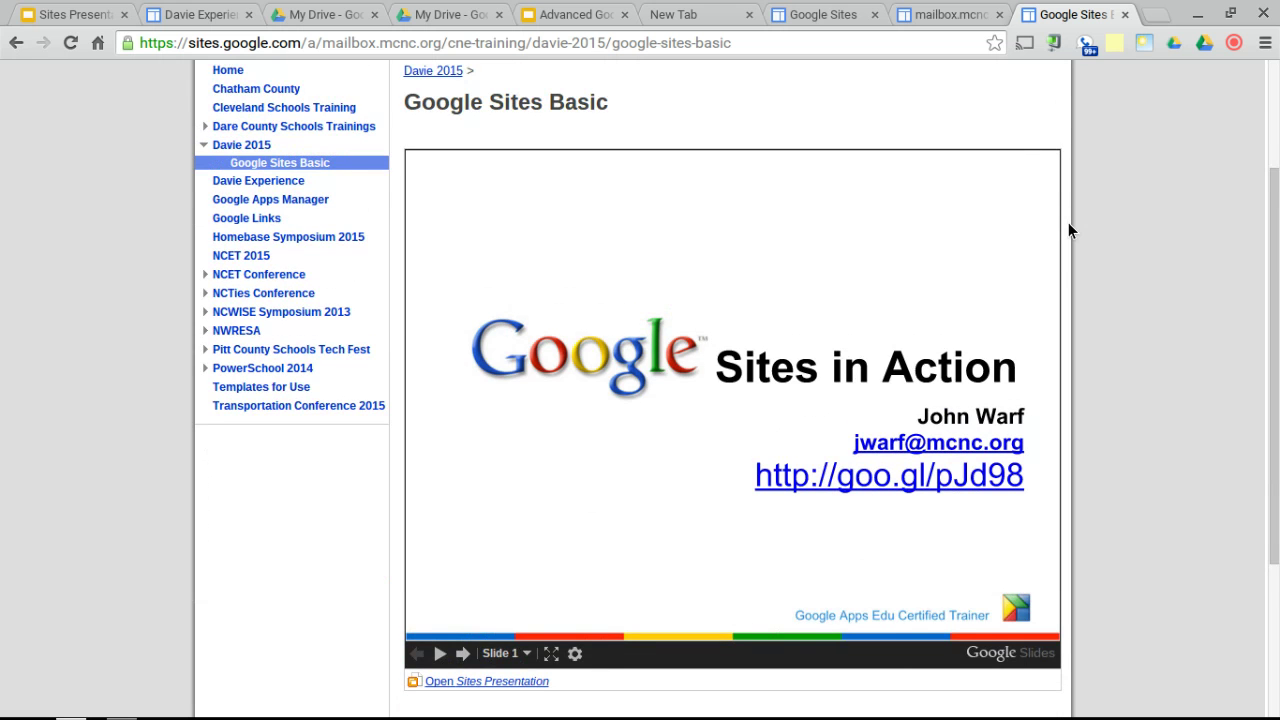
scroll(1068, 222, down, 3)
scroll(1068, 222, down, 1)
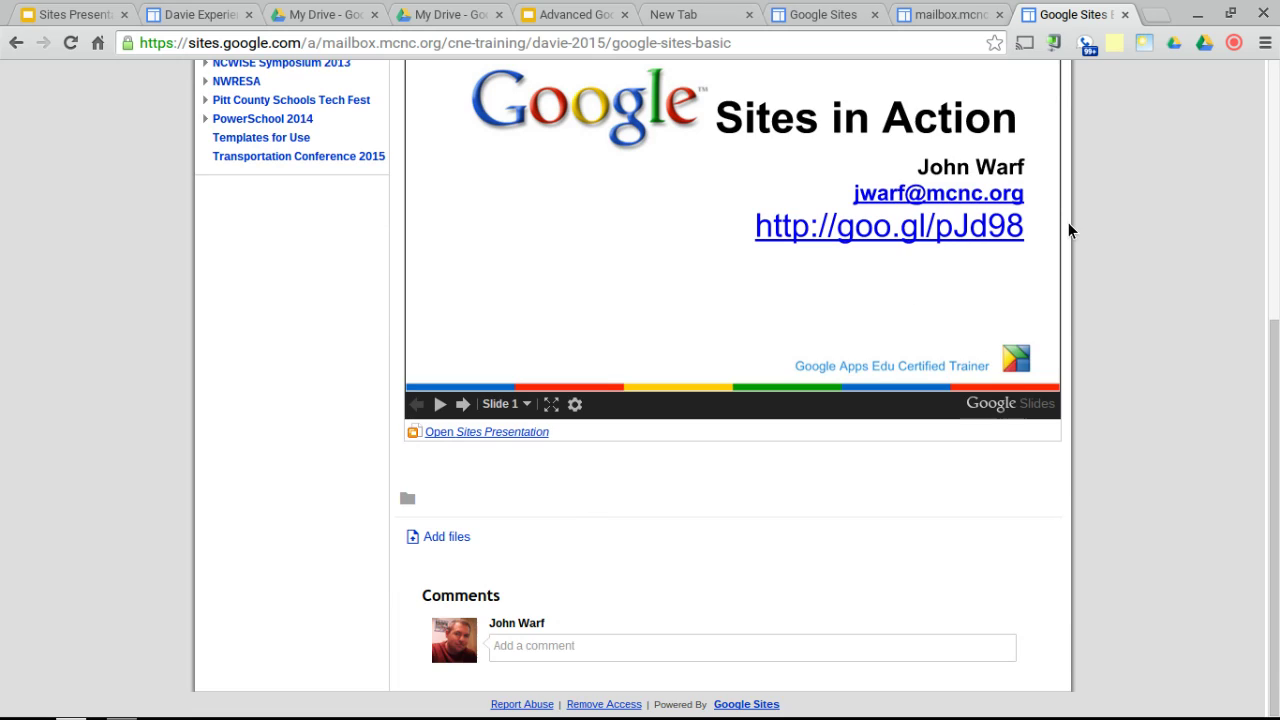
click(538, 650)
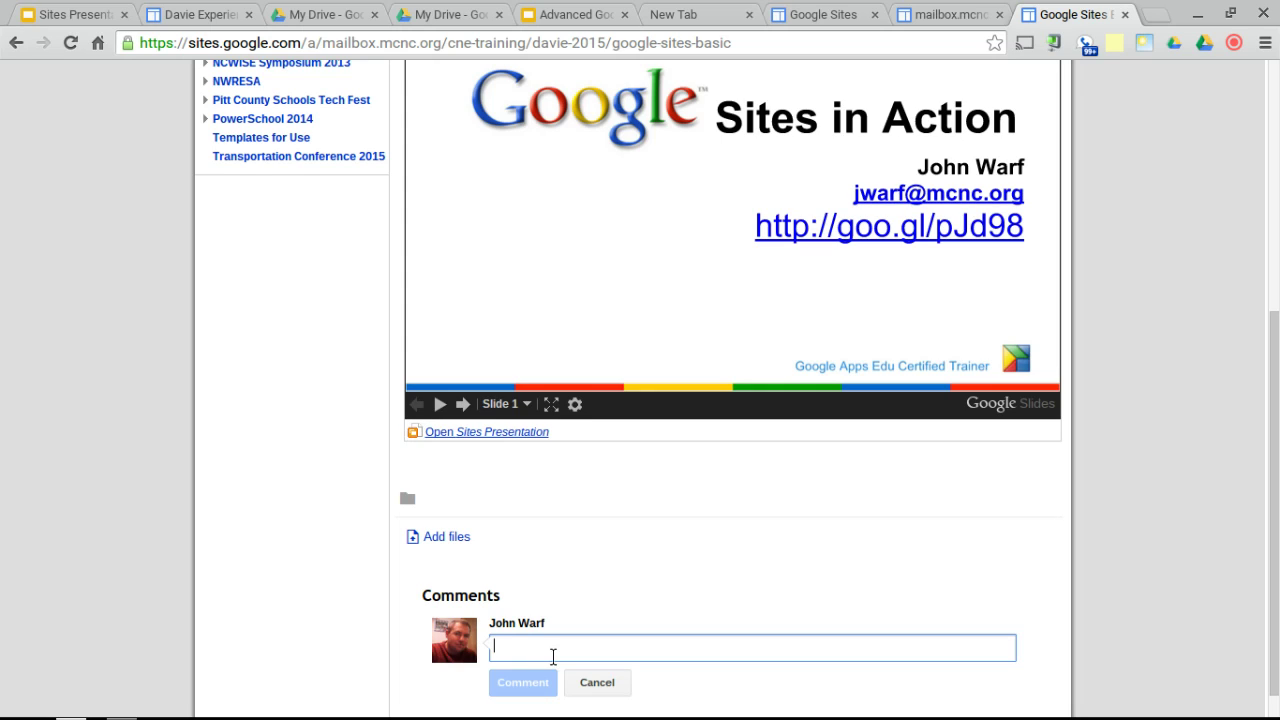
Cancel the empty comment, then browse Recent, My Drive and Downloads without attaching any file
click(594, 680)
click(420, 537)
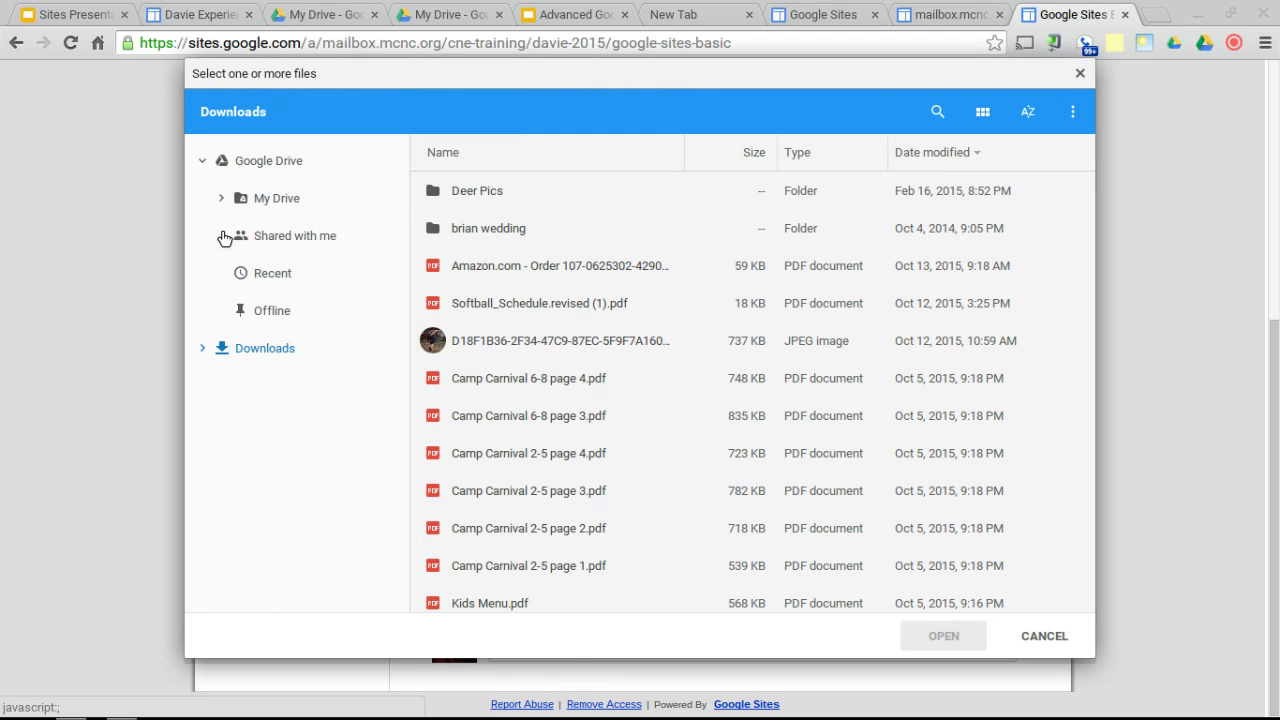
click(279, 271)
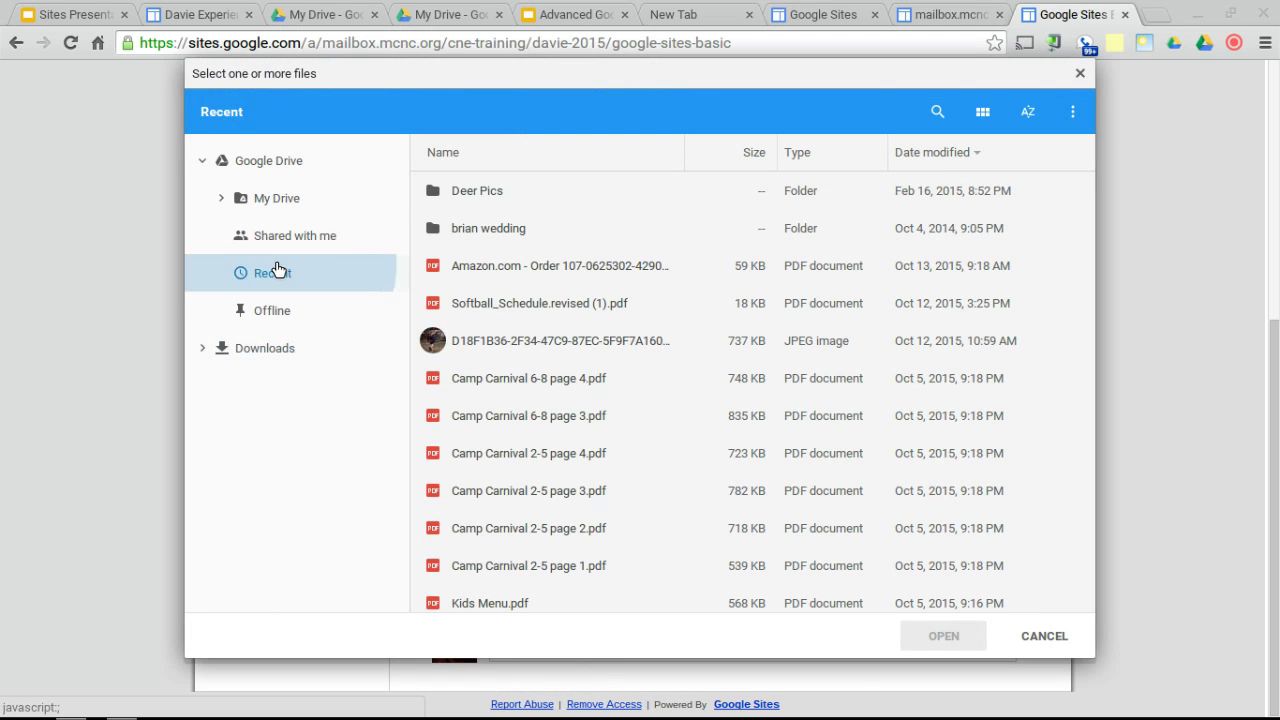
click(266, 203)
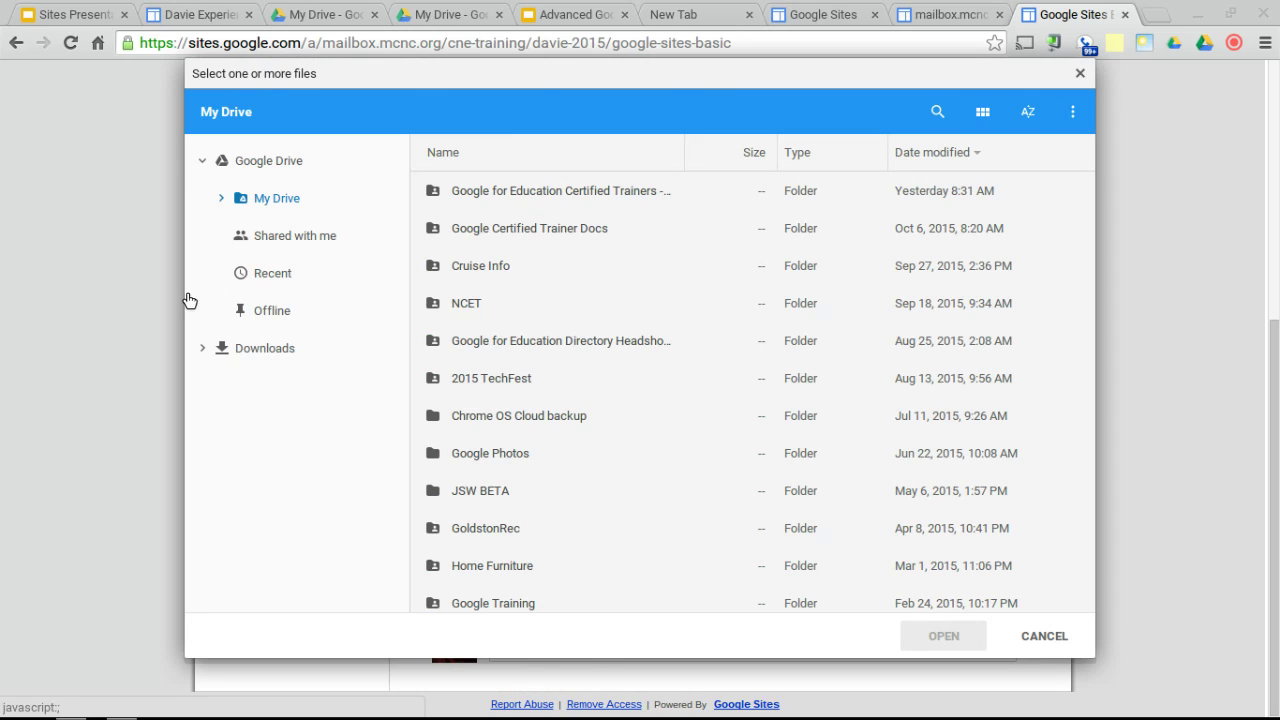
click(245, 348)
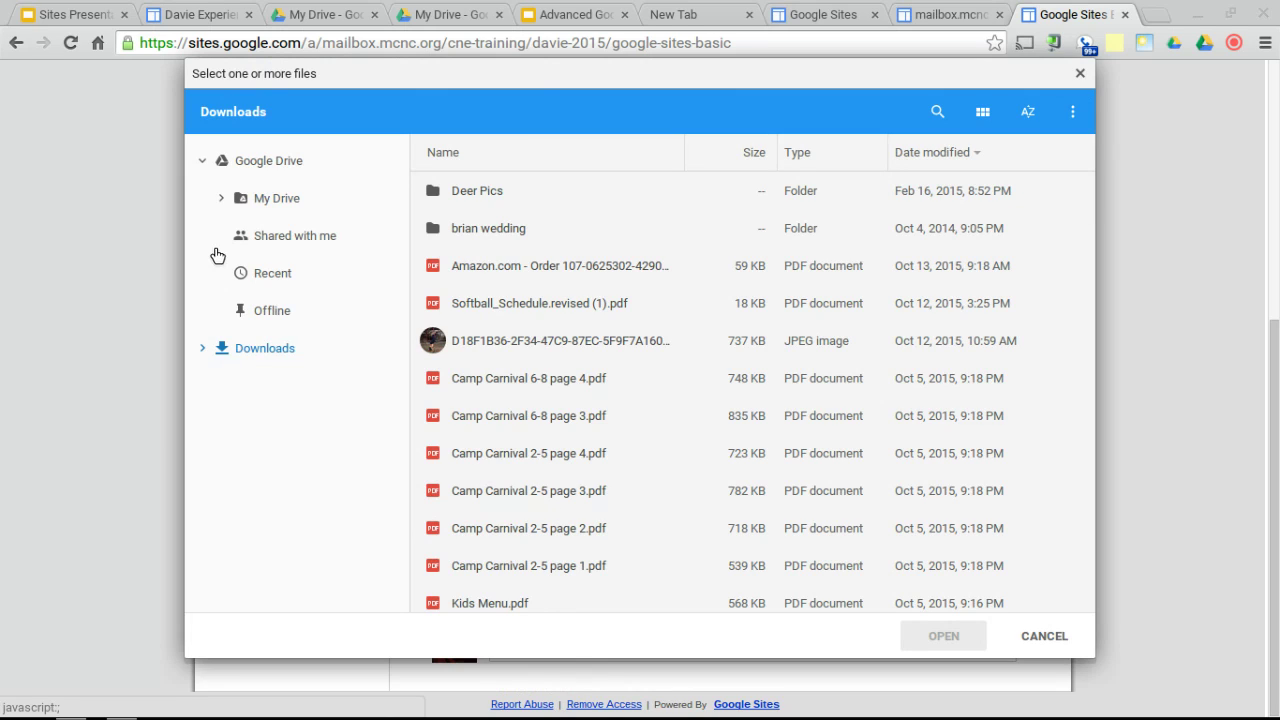
click(1079, 74)
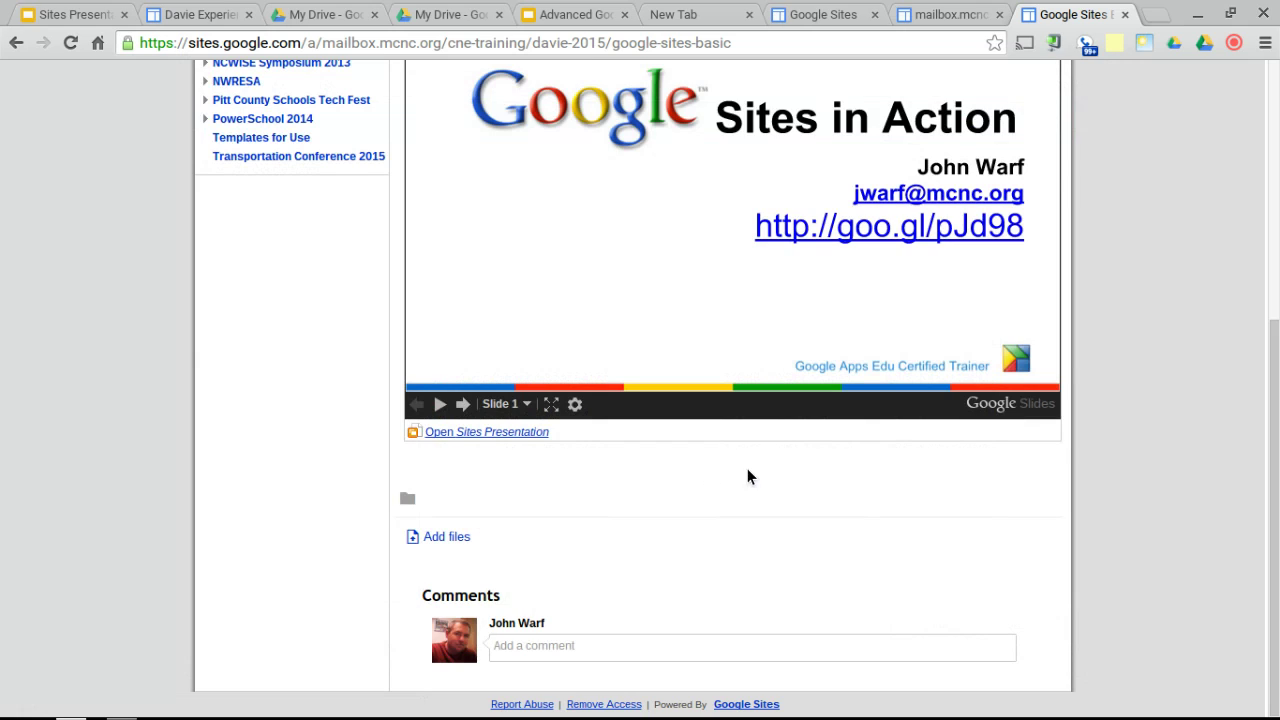
scroll(747, 476, up, 4)
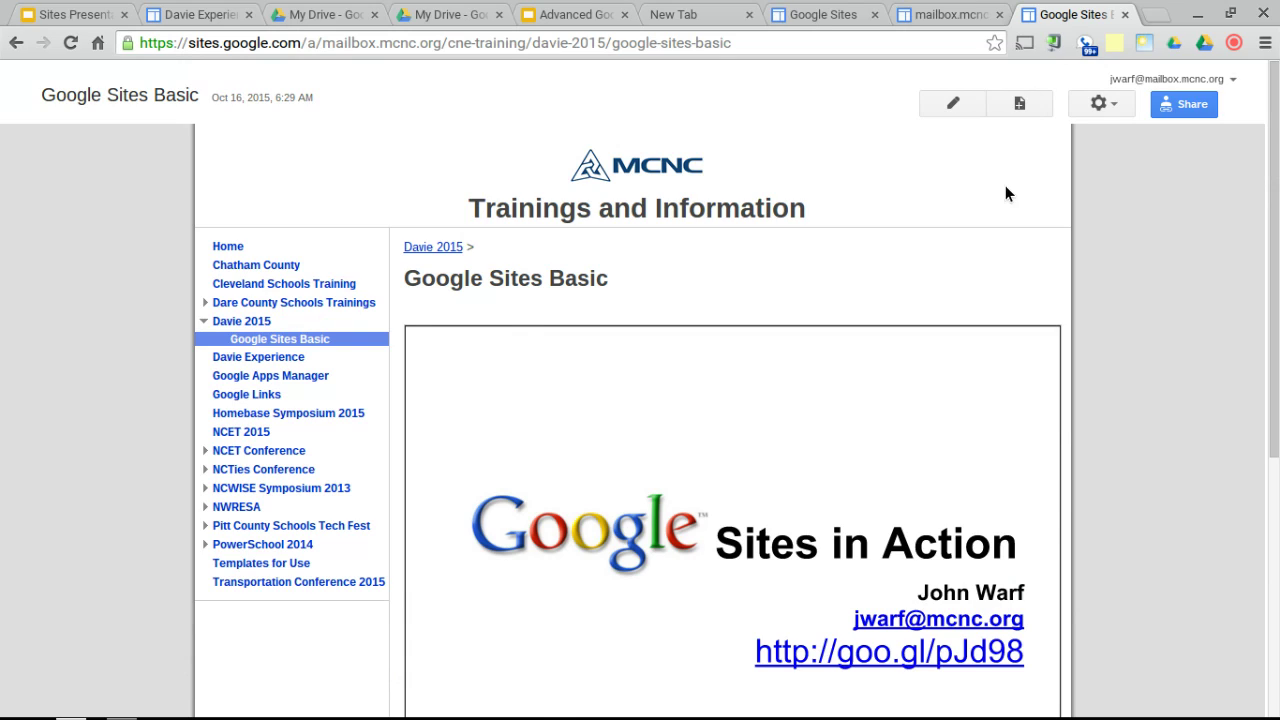
Try Two column and Three column (simple) layouts, then save the page with Left sidebar
click(962, 102)
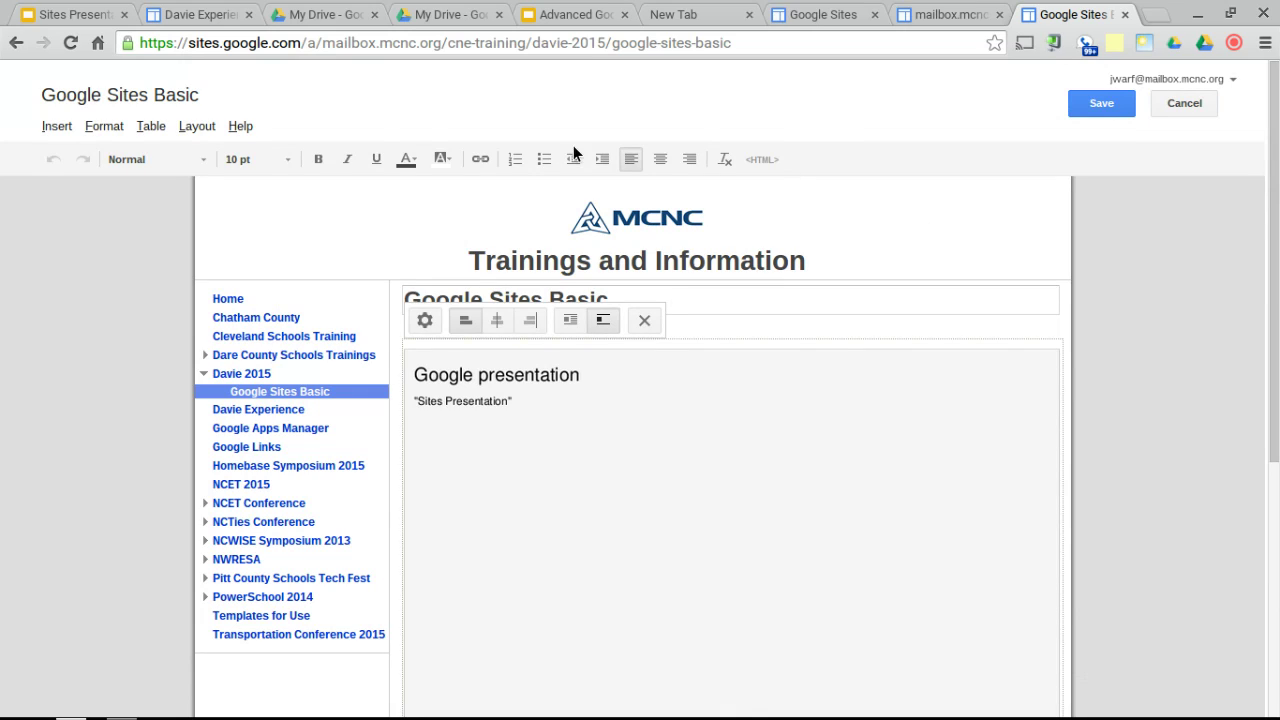
click(198, 134)
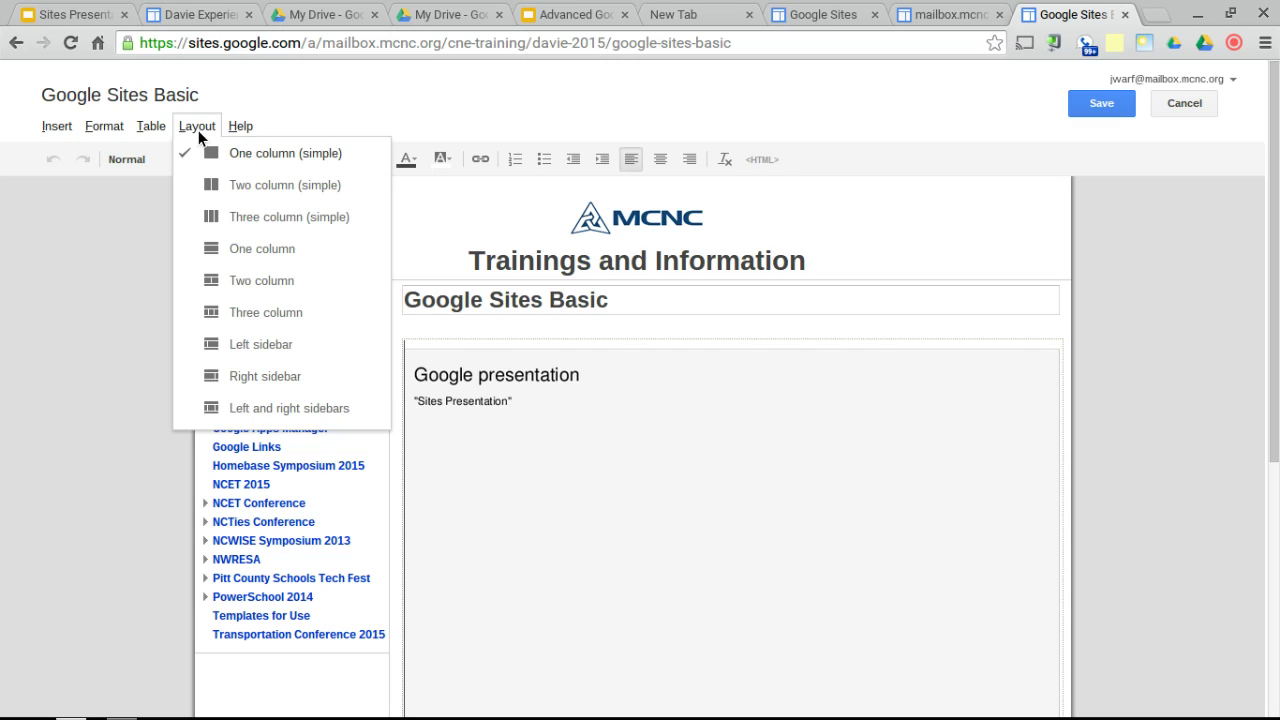
click(239, 187)
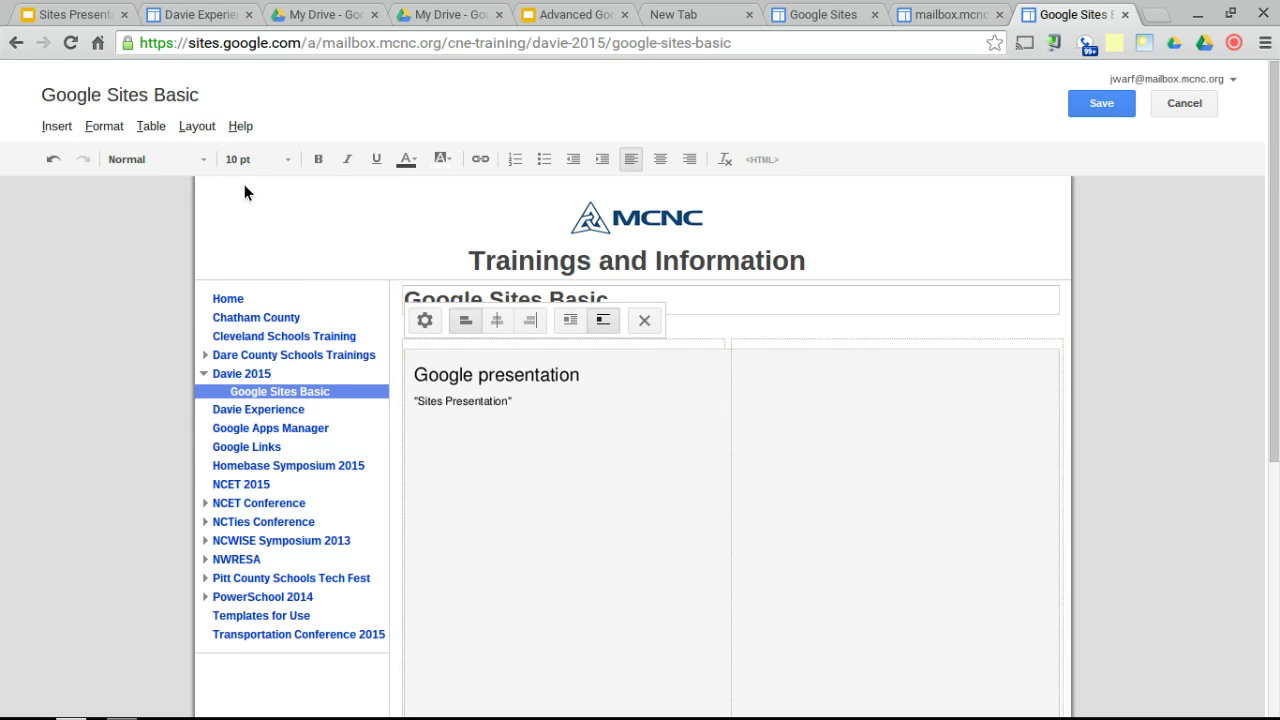
click(189, 128)
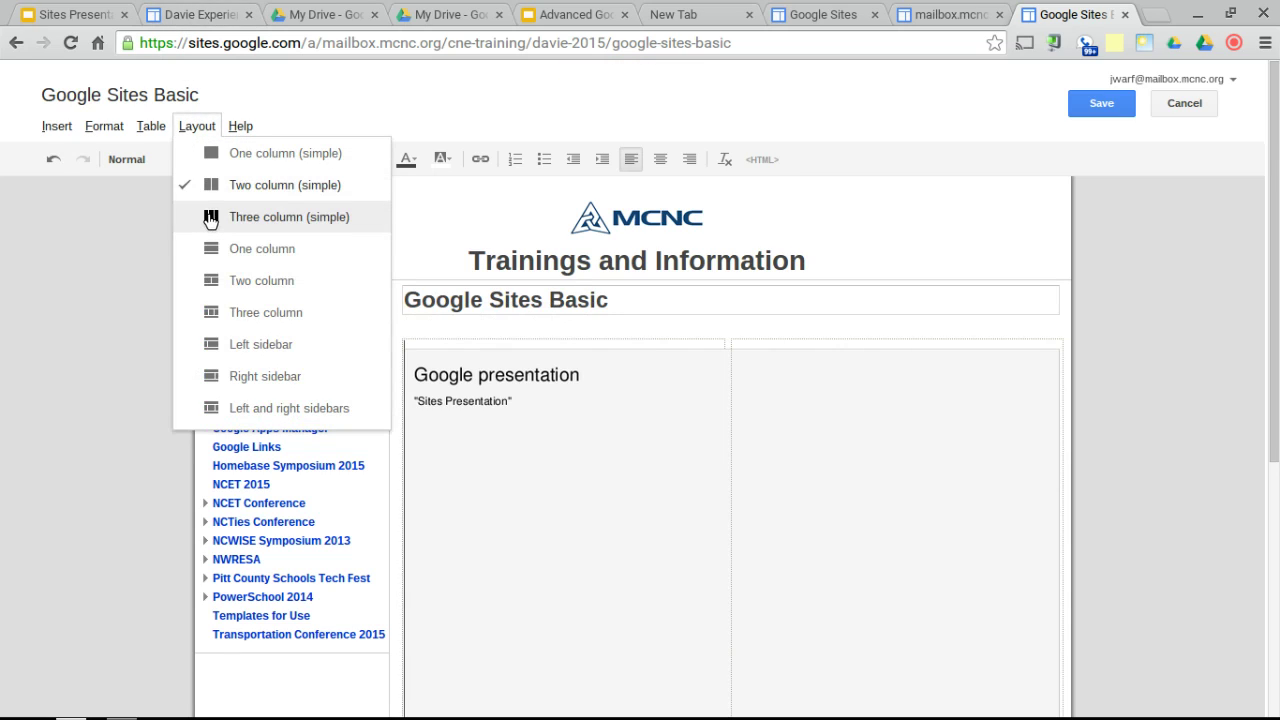
click(210, 218)
click(190, 130)
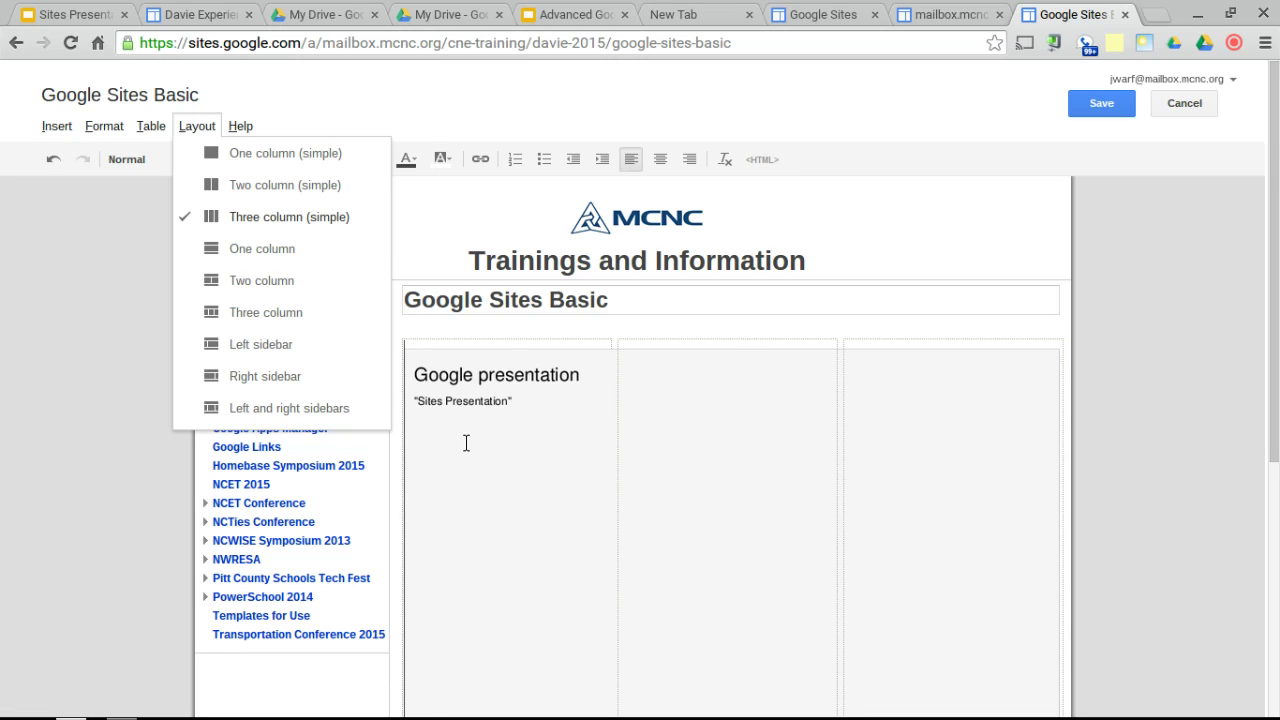
click(248, 344)
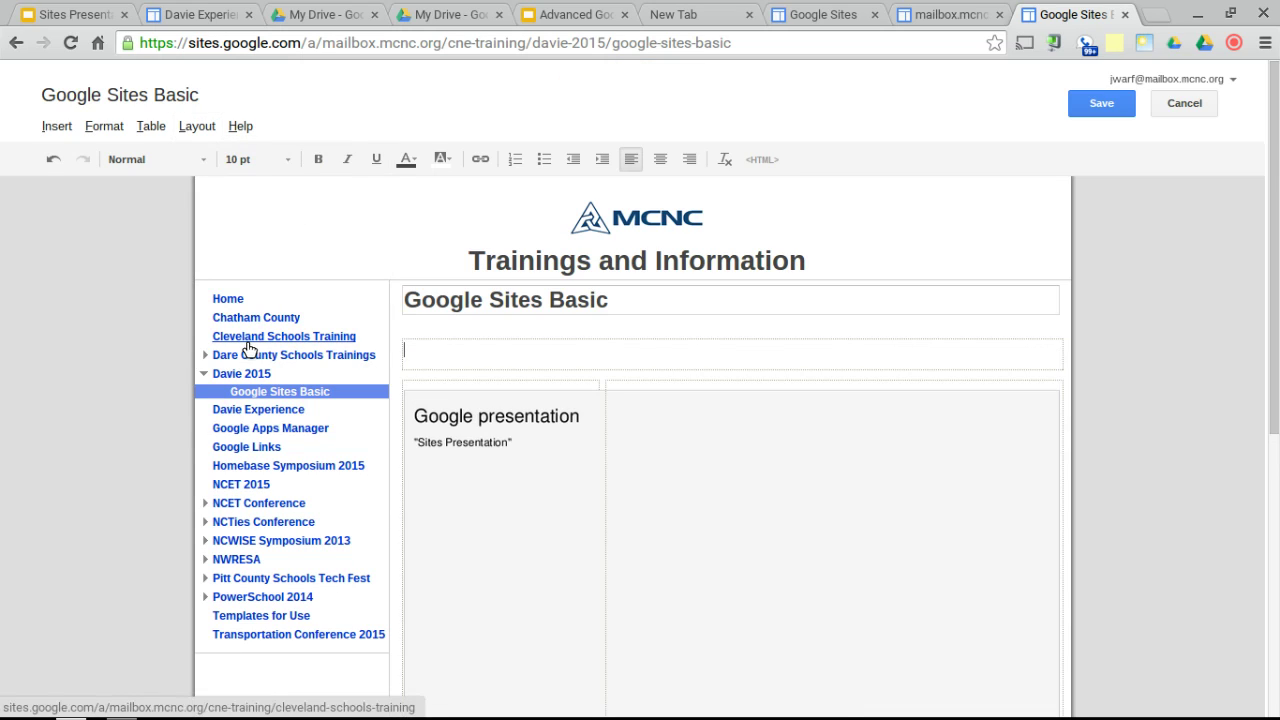
click(1098, 104)
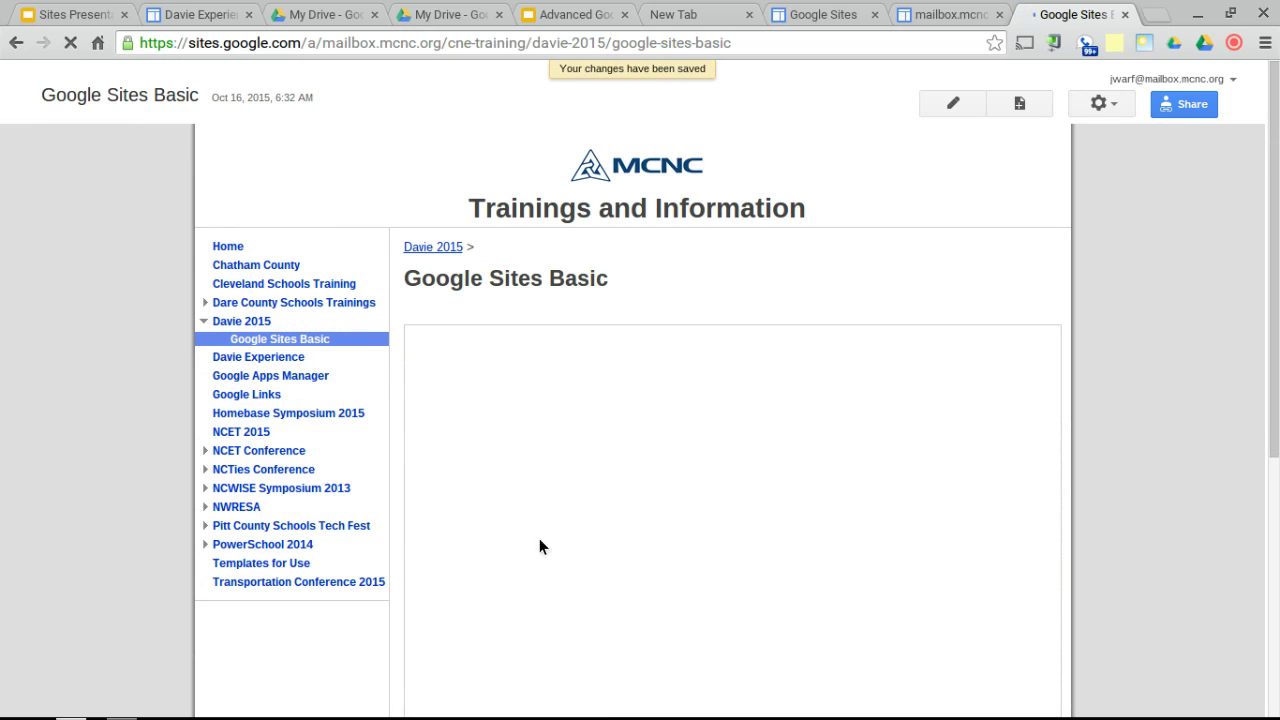
Remove the old presentation gadget and put 'Hello world' in the left column
scroll(909, 345, down, 4)
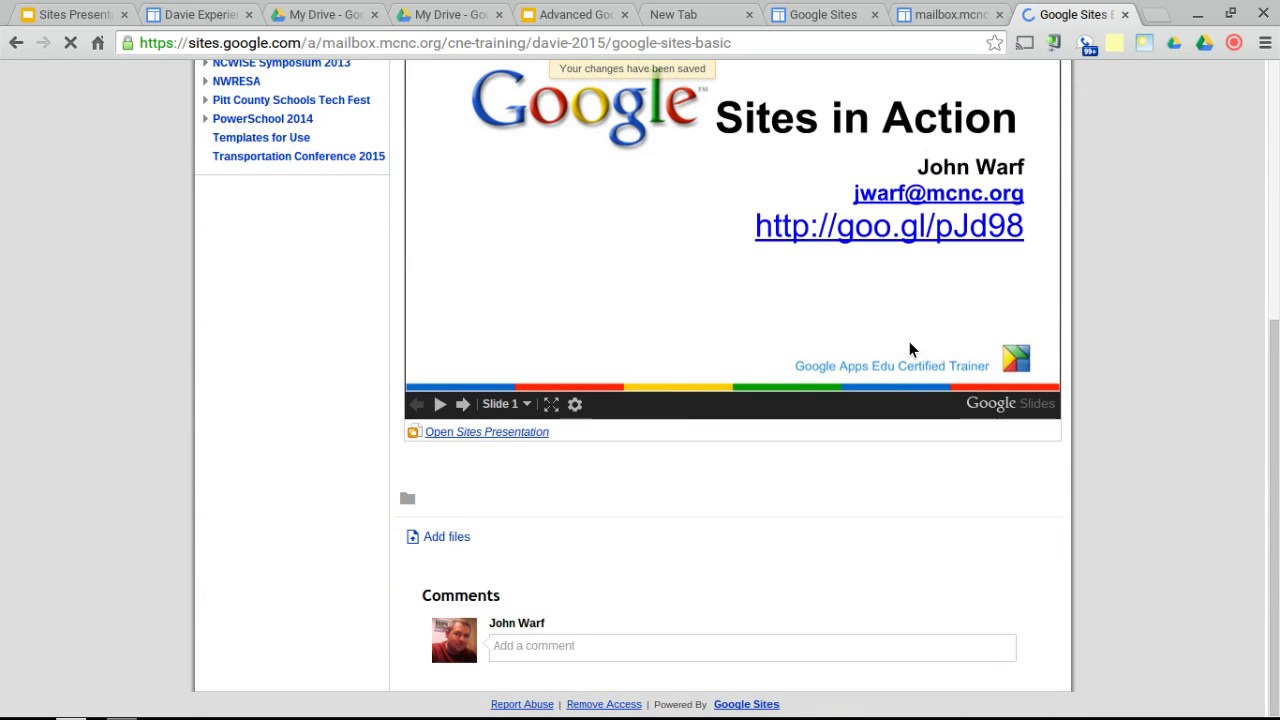
scroll(785, 461, up, 4)
click(964, 108)
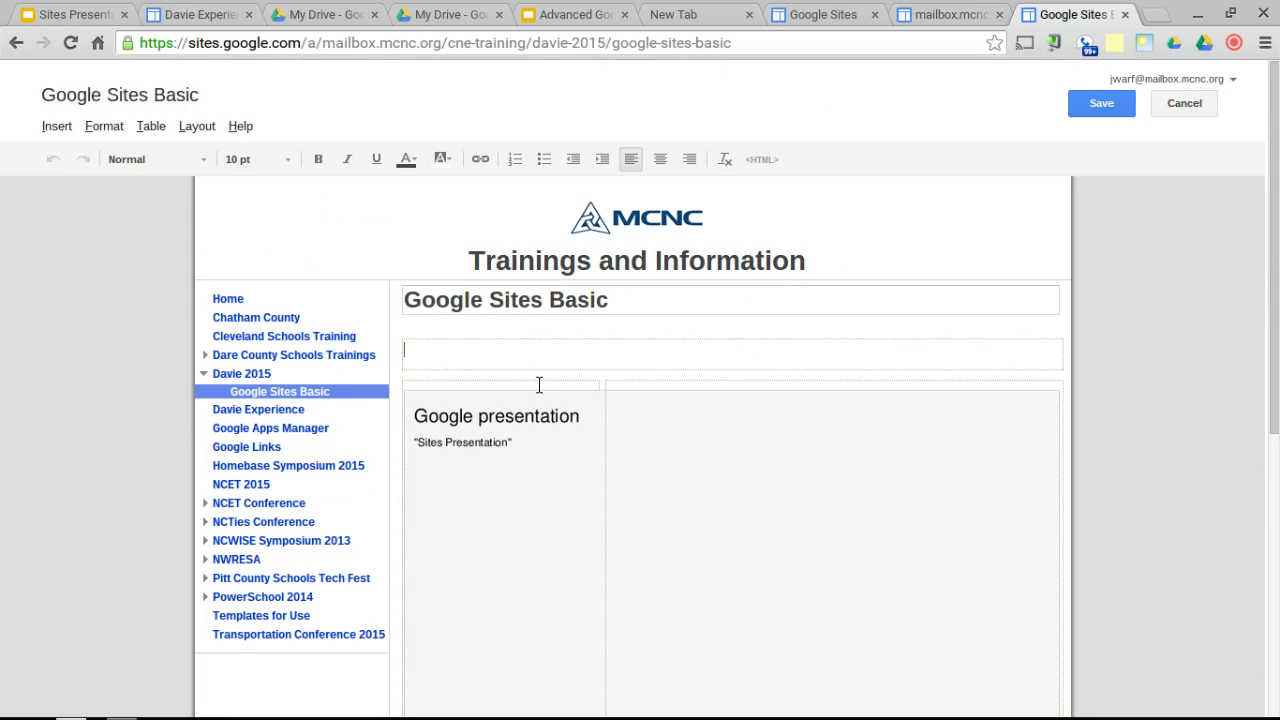
click(535, 384)
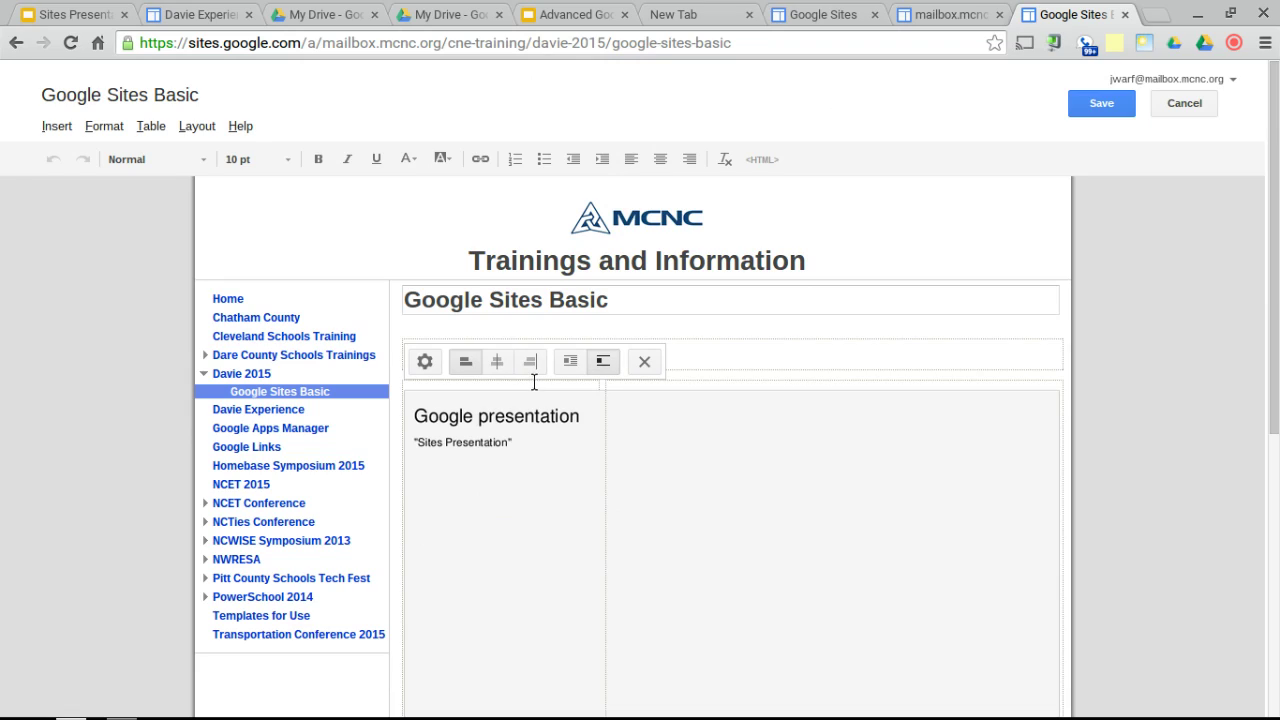
key(Return)
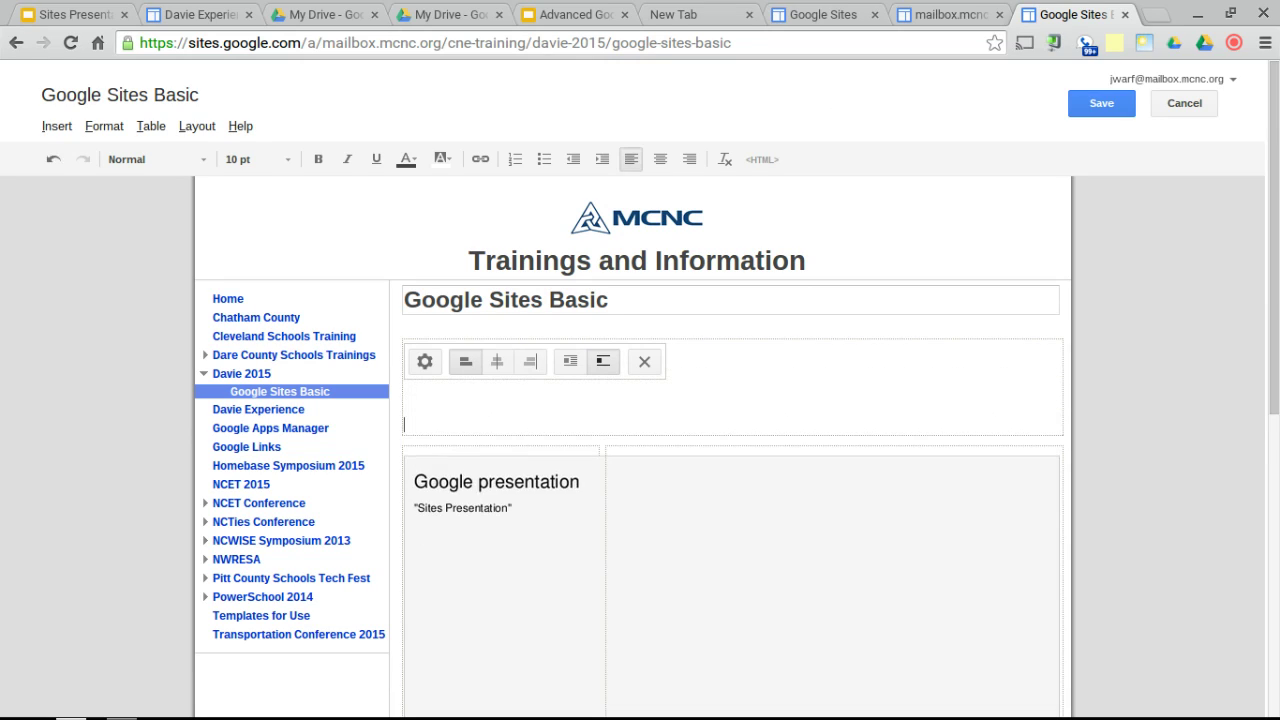
key(BackSpace)
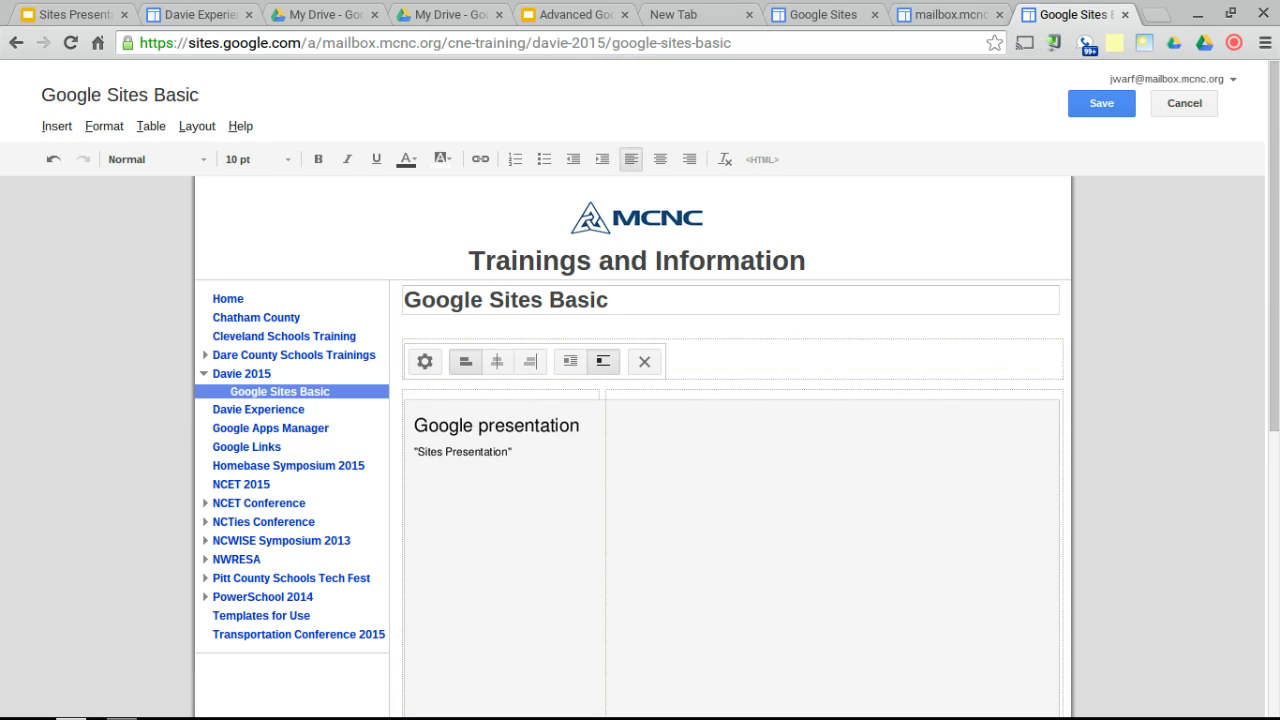
click(600, 425)
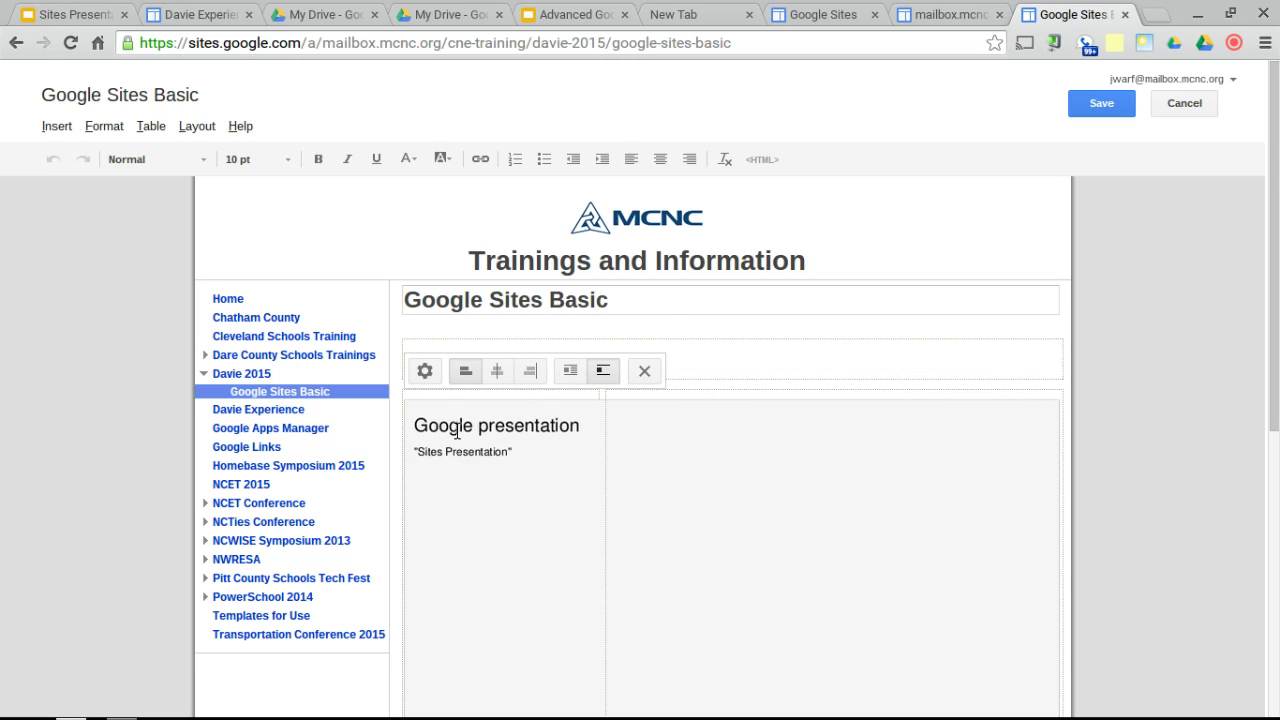
click(657, 371)
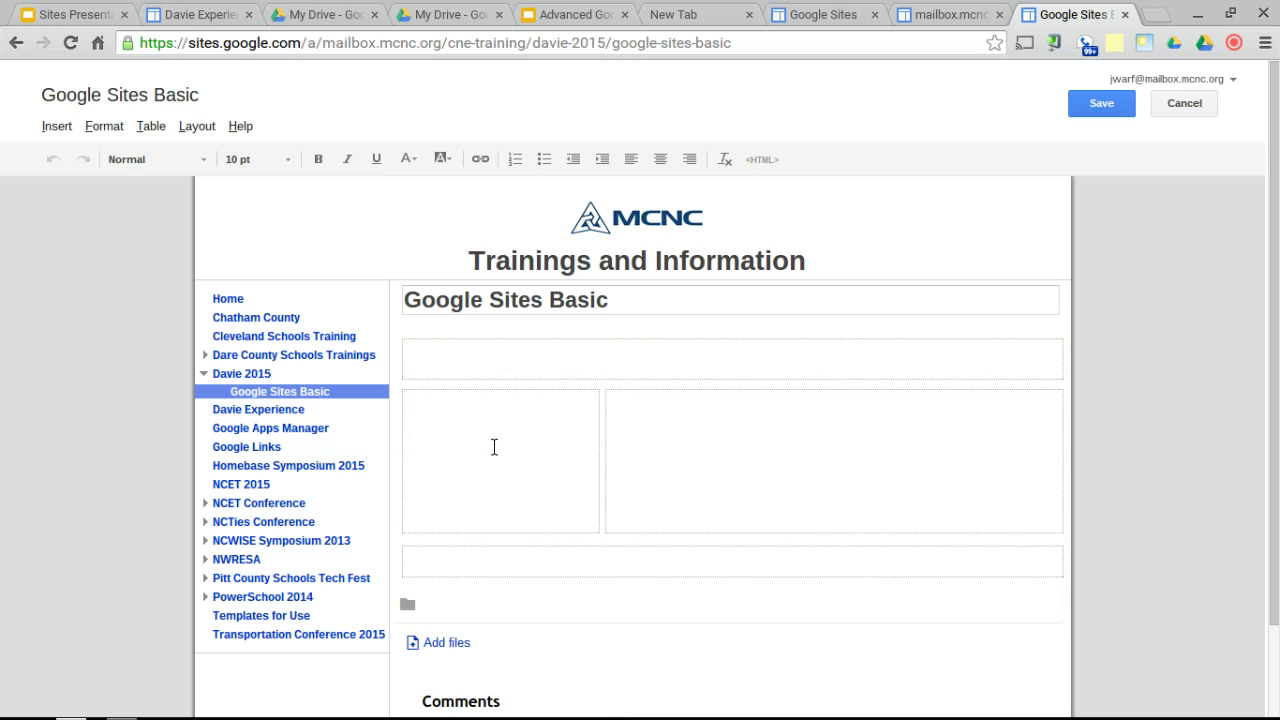
text(H)
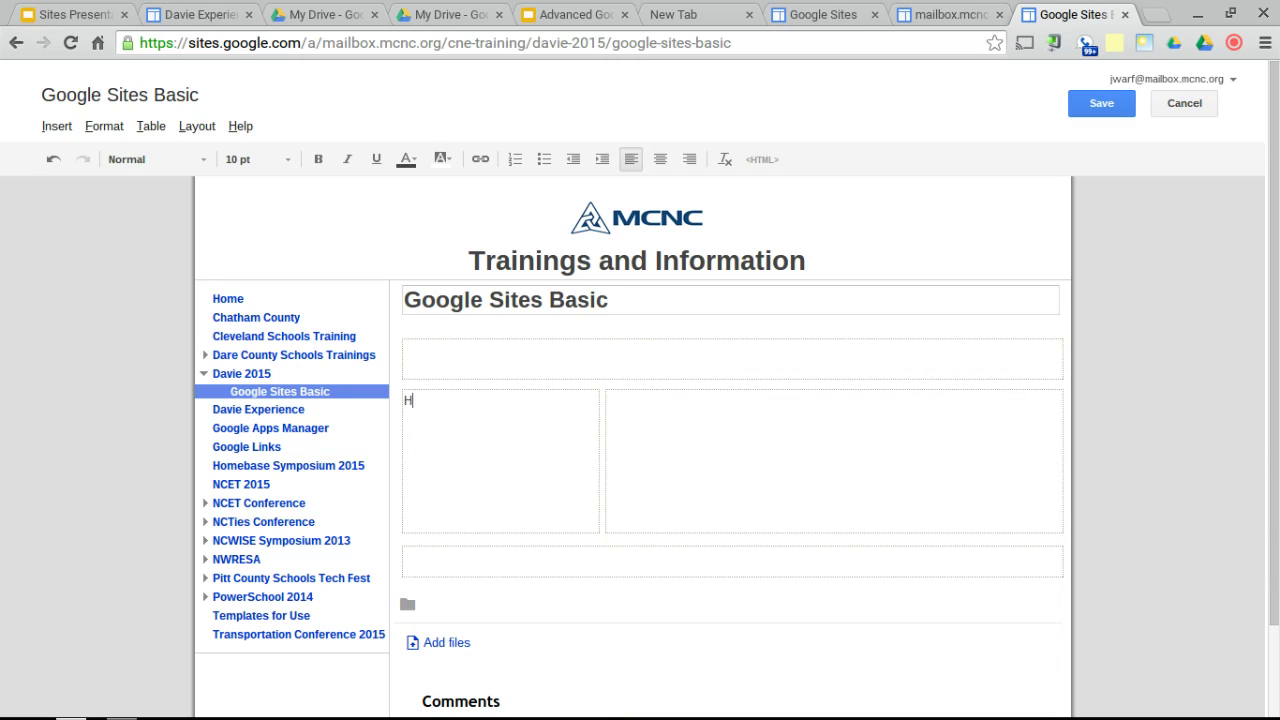
text(ello world)
Insert the Sites Presentation from Drive into the empty right column
click(769, 443)
click(58, 127)
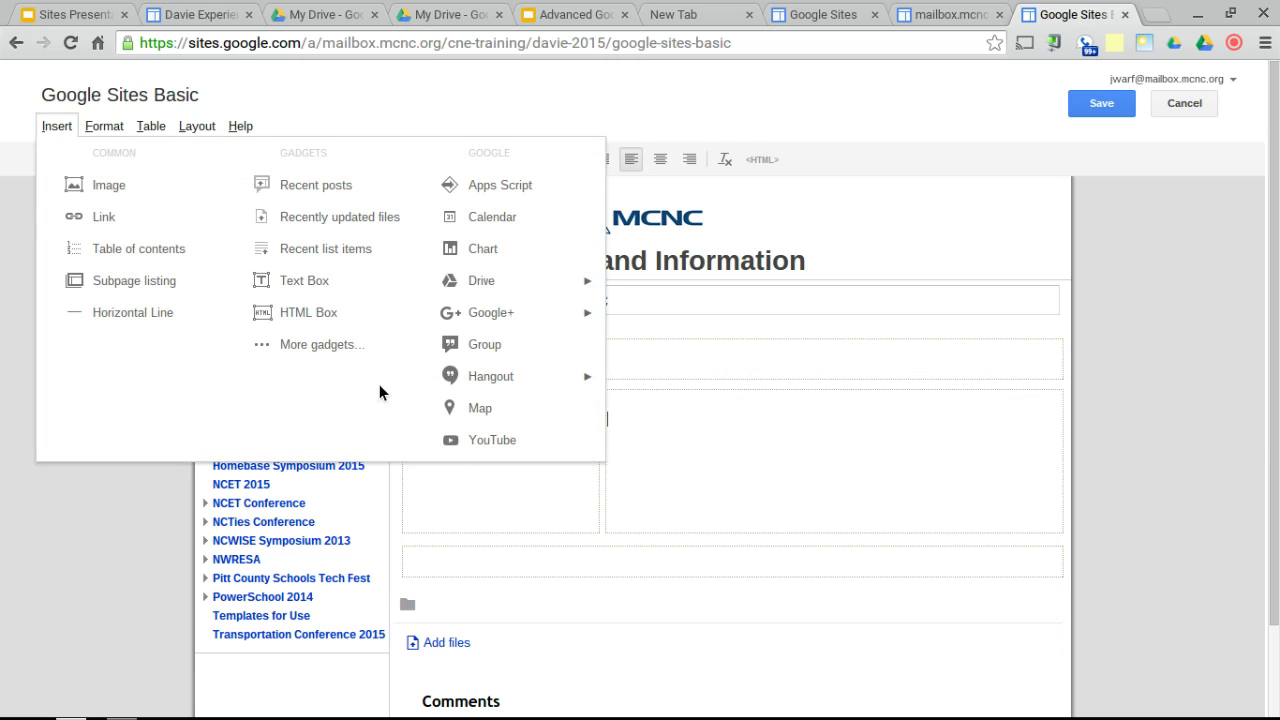
mouse_move(489, 283)
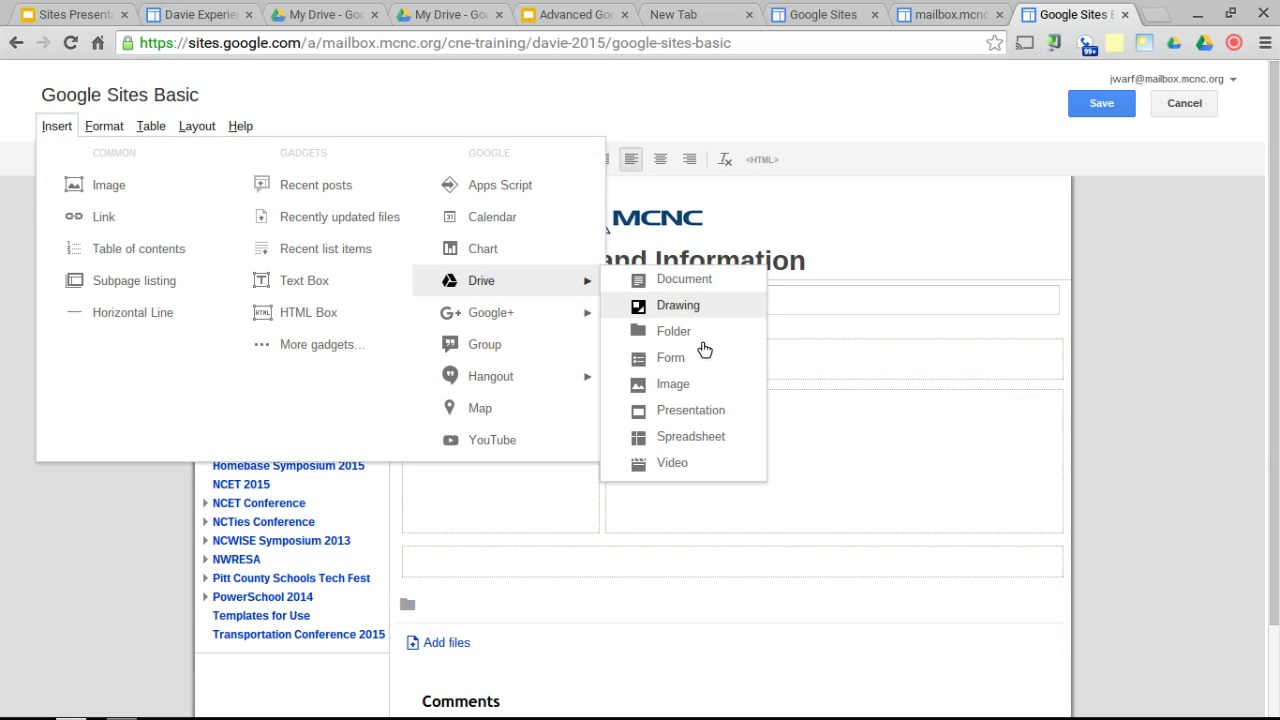
click(690, 411)
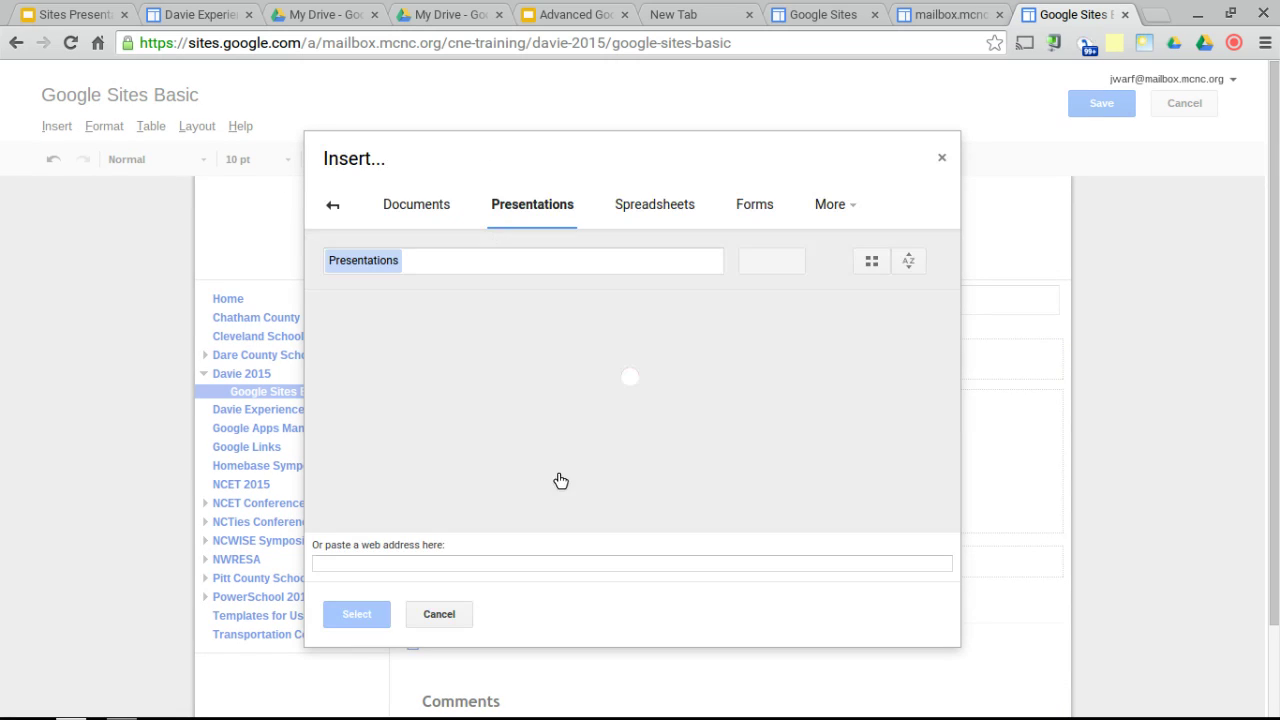
double_click(428, 373)
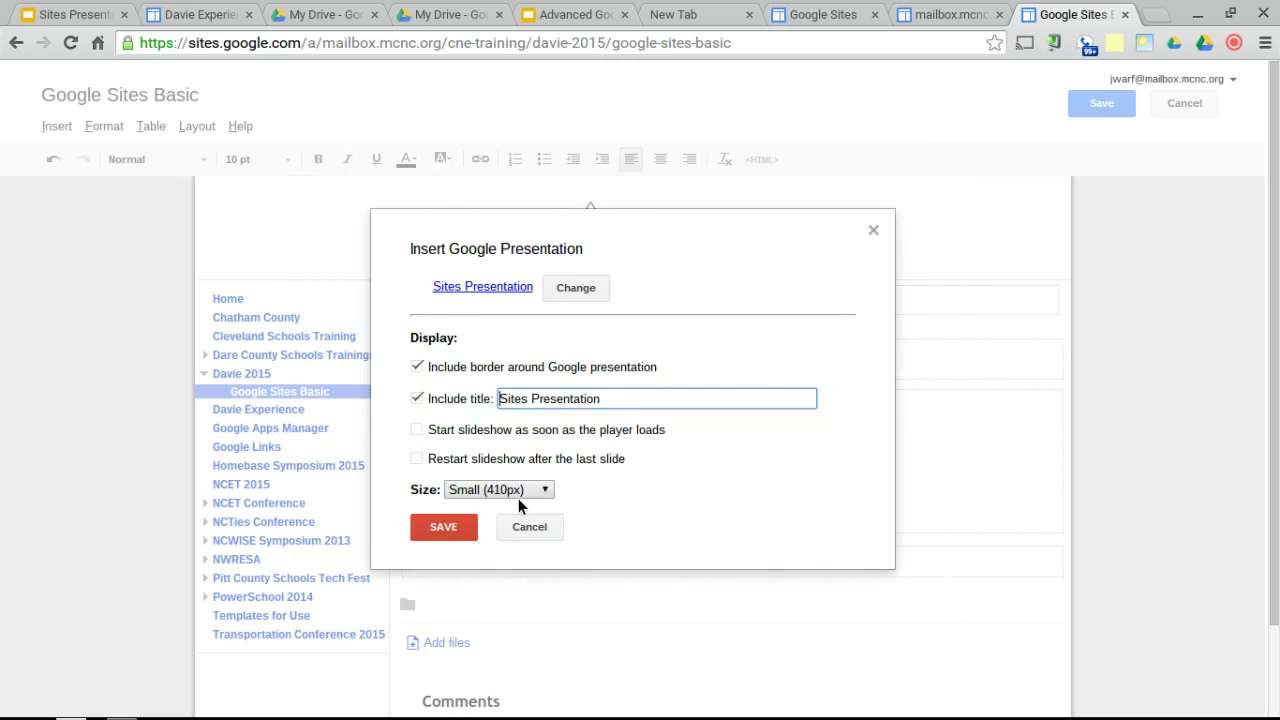
click(443, 527)
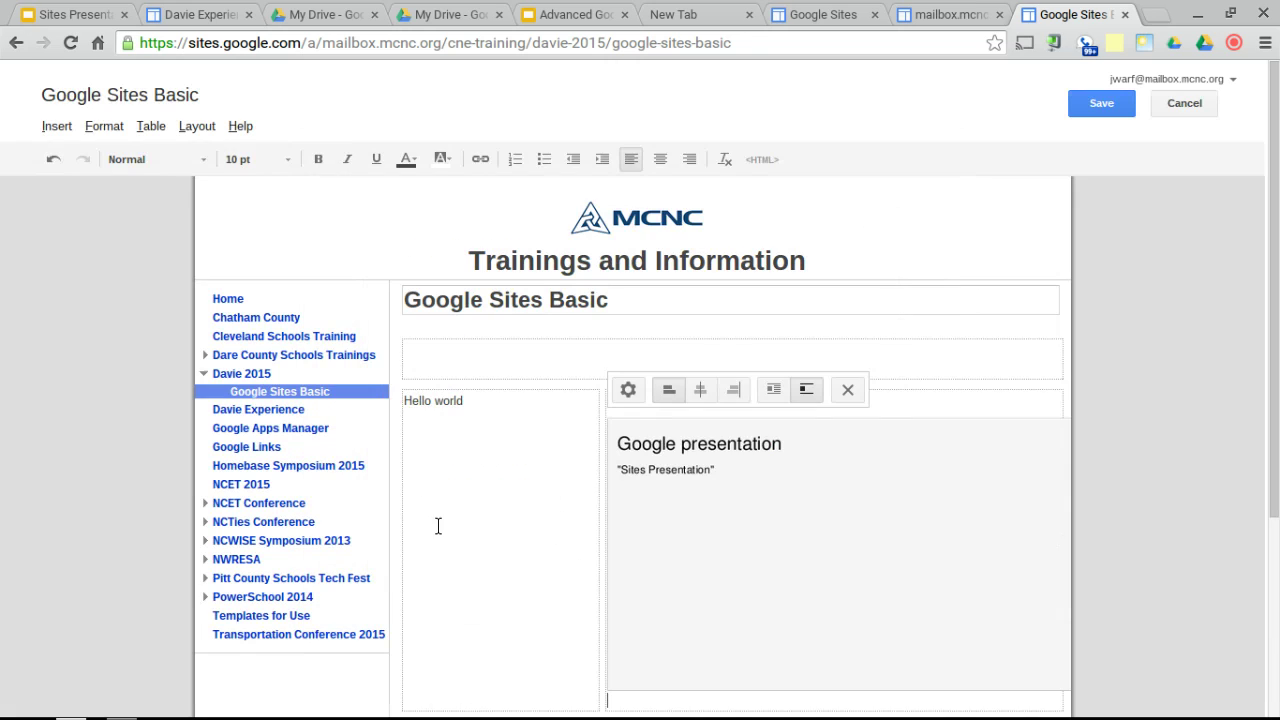
Save the page so the presentation shows beside 'Hello world', then reopen the editor
click(1095, 101)
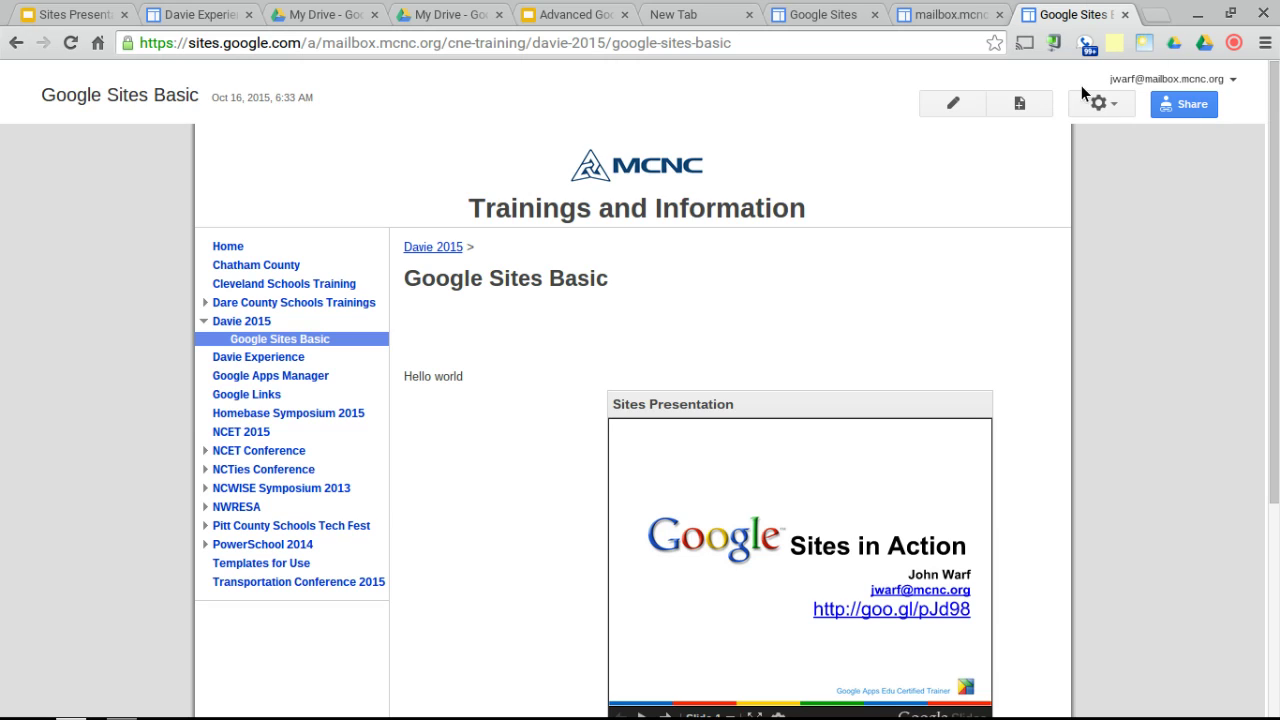
click(955, 106)
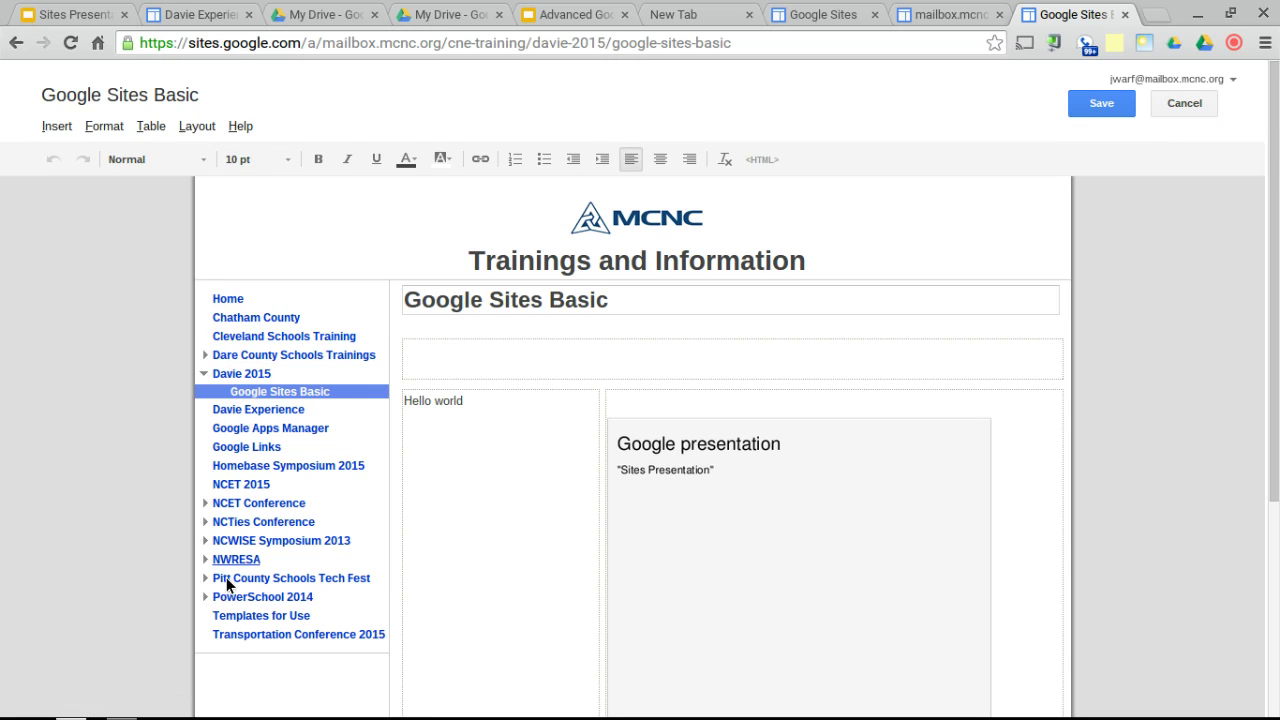
Switch the page to the One column (simple) layout and save it
click(198, 126)
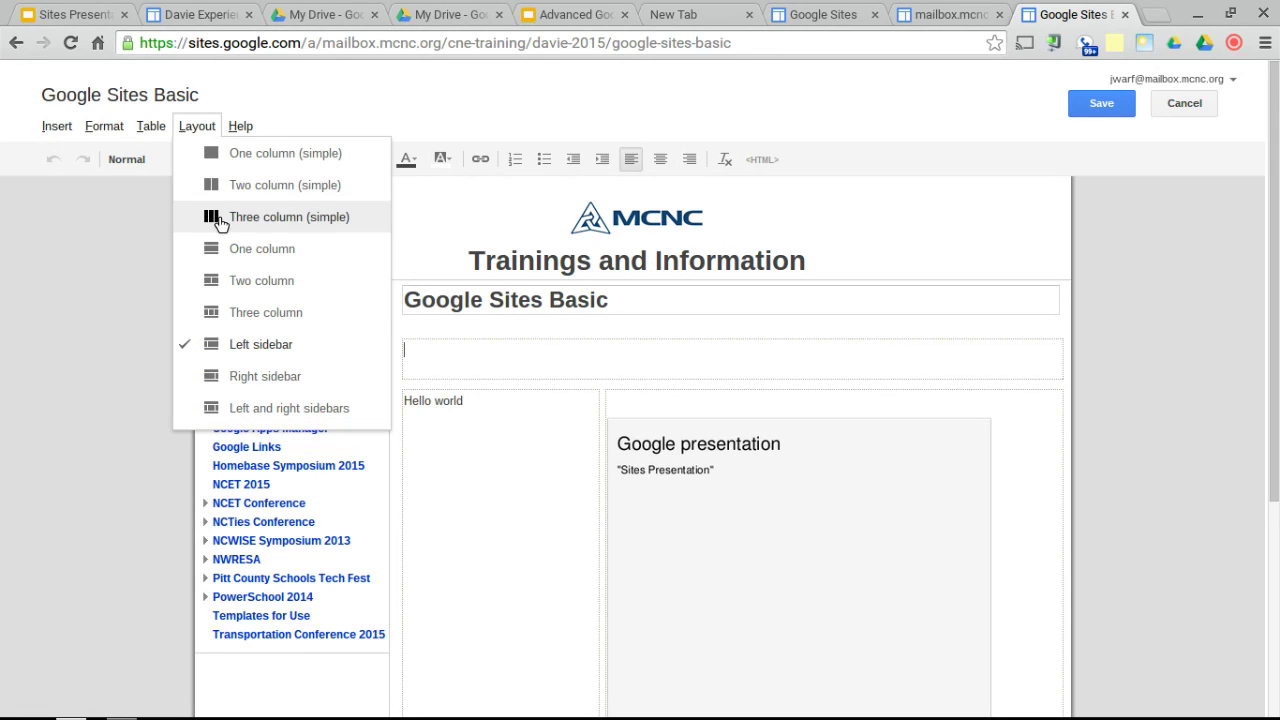
click(257, 158)
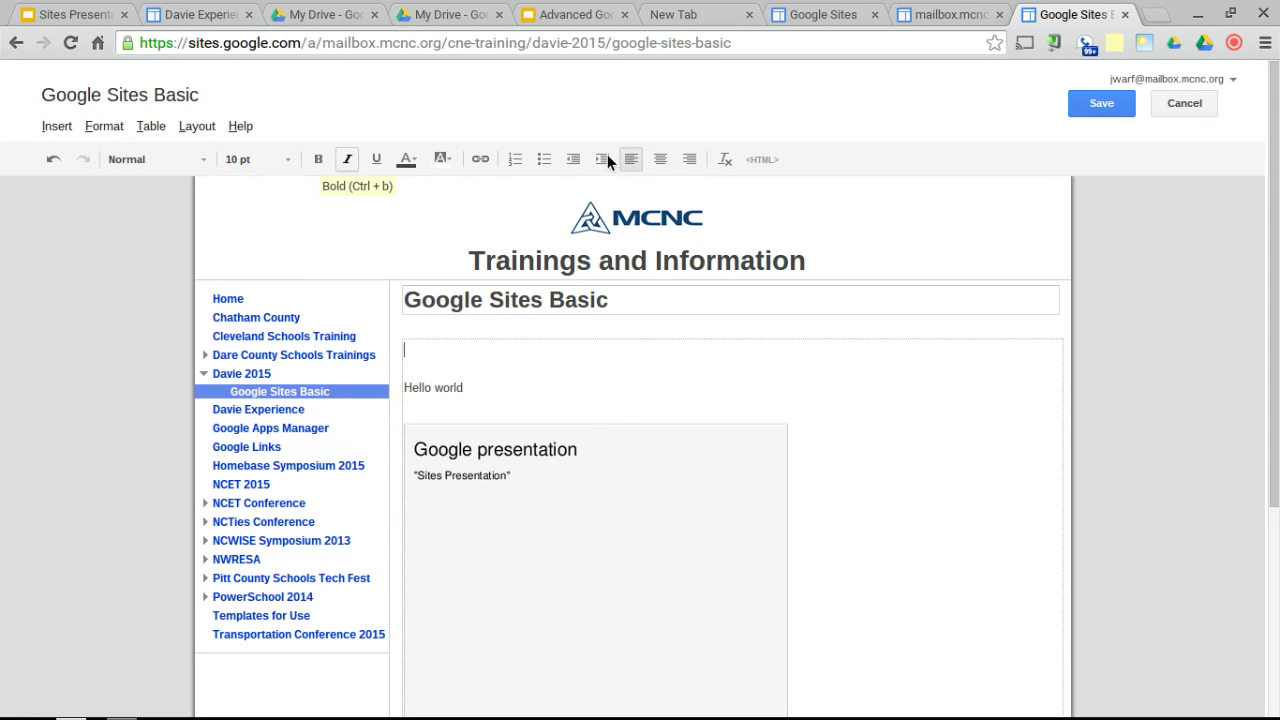
click(1104, 103)
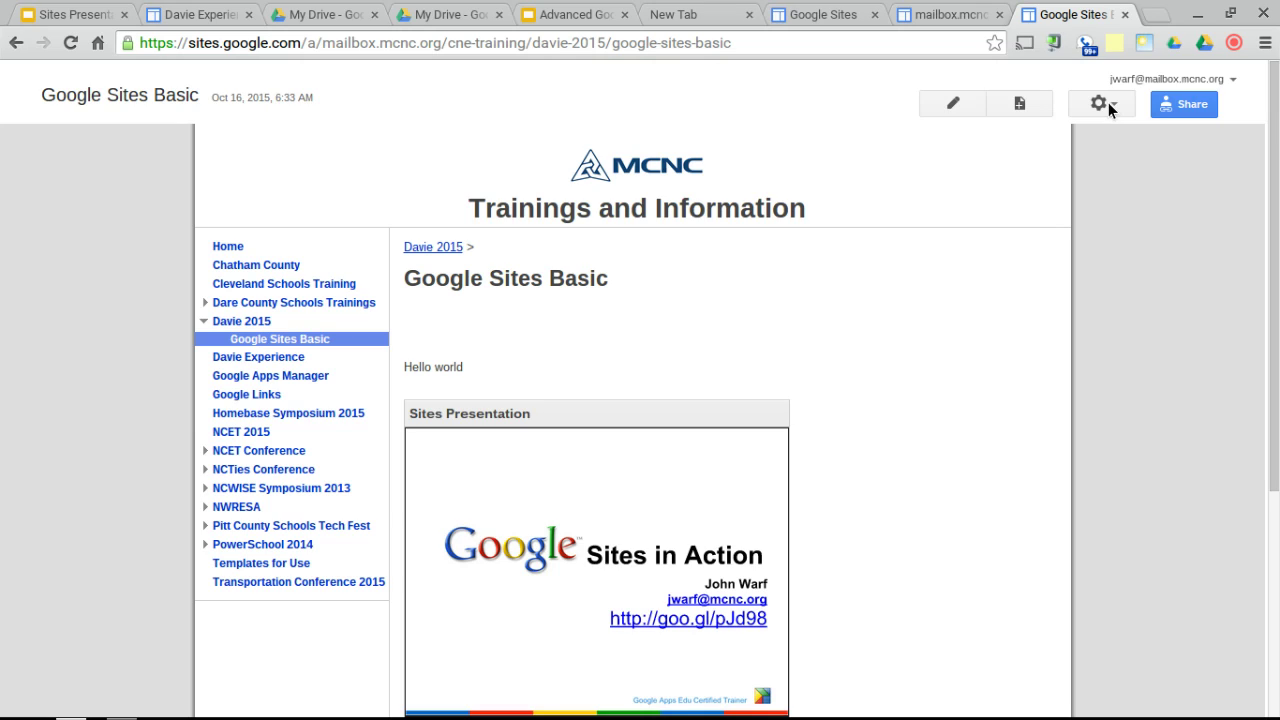
Use Change page template to switch Google Sites Basic to the File Cabinet template
click(1104, 103)
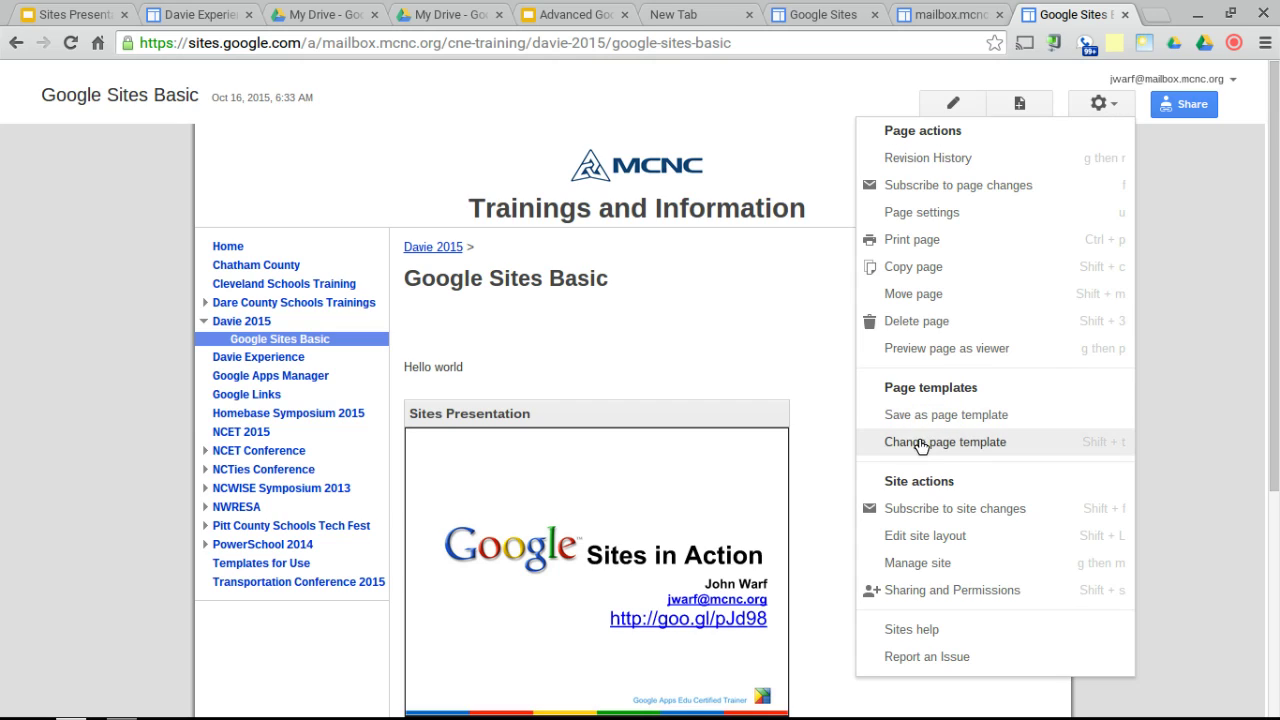
click(808, 355)
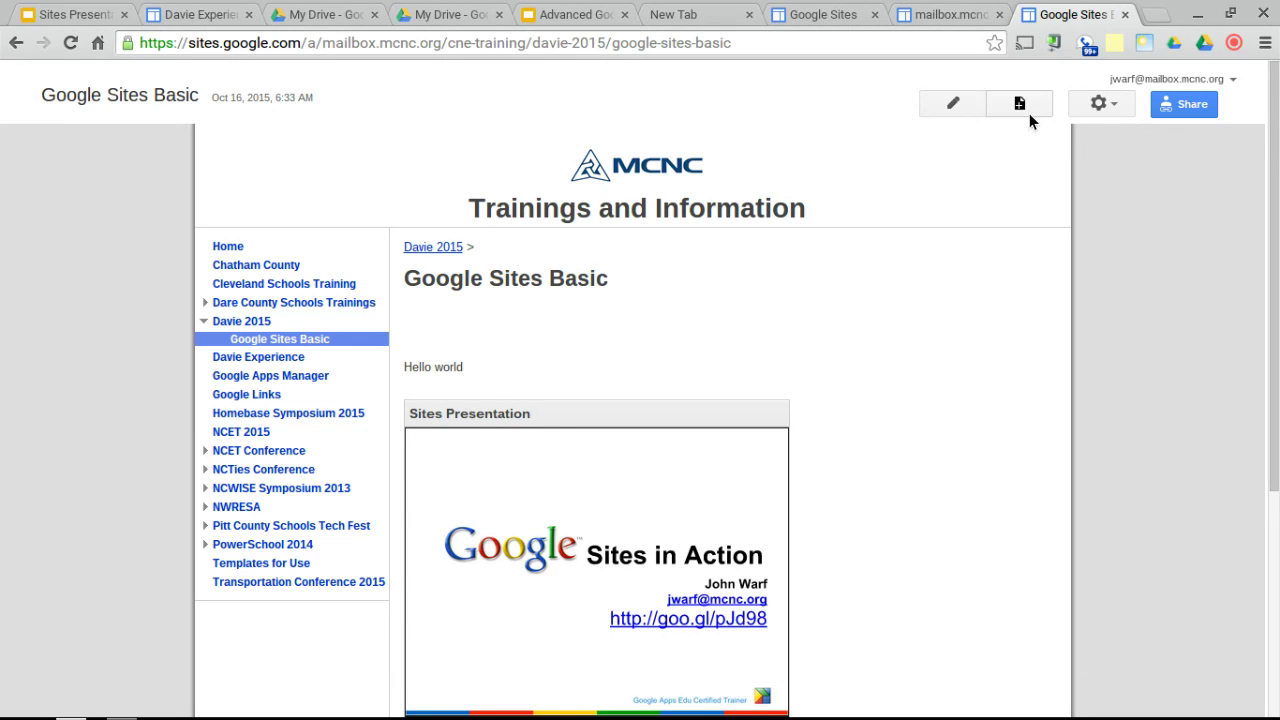
click(1101, 108)
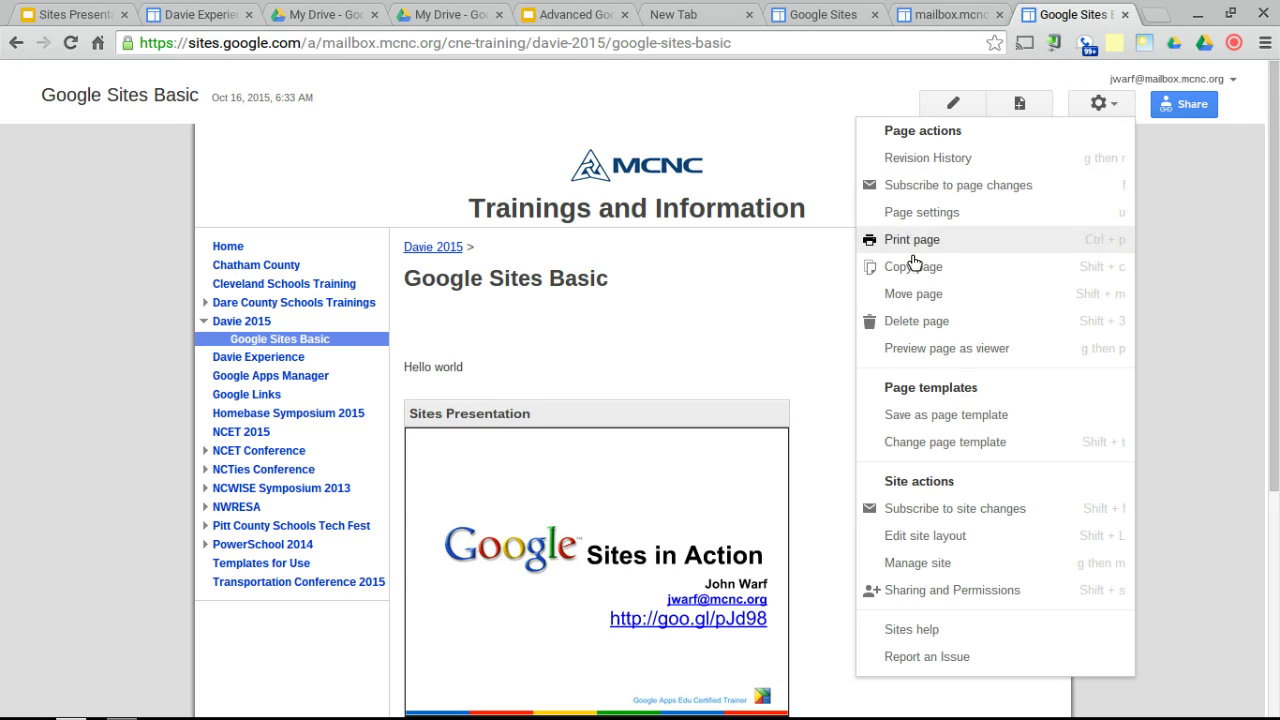
click(892, 441)
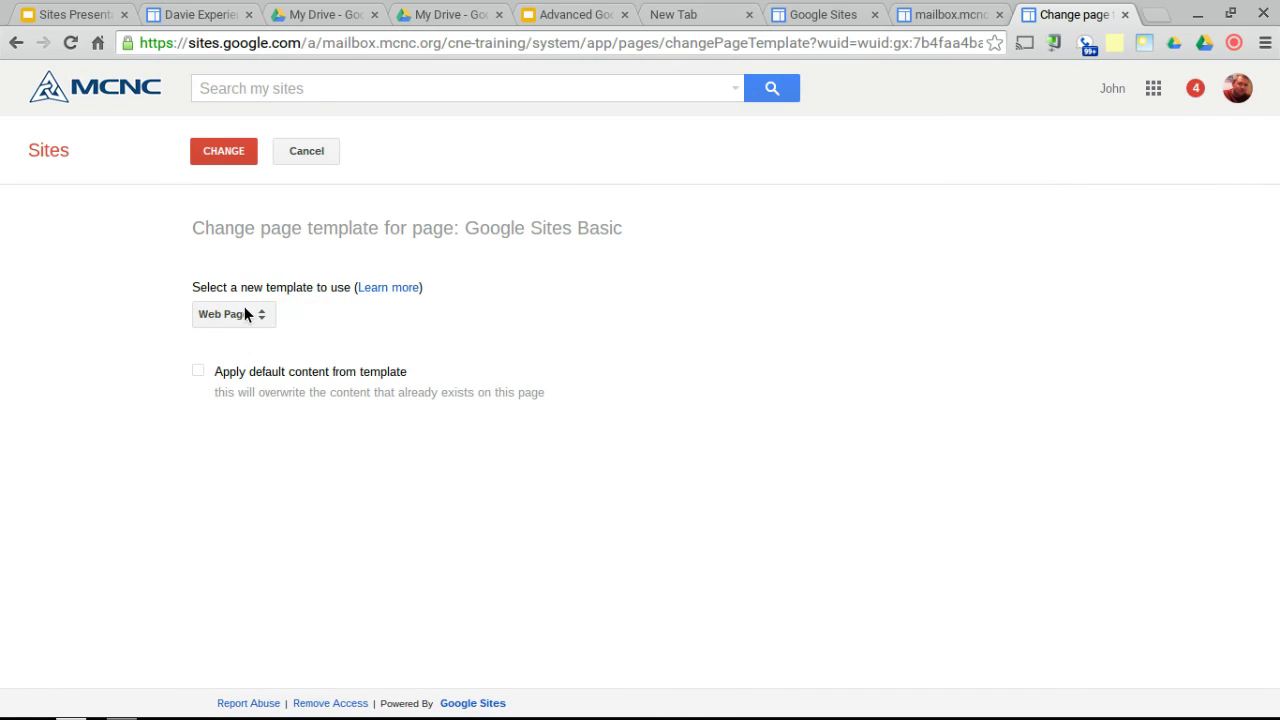
click(247, 313)
click(249, 346)
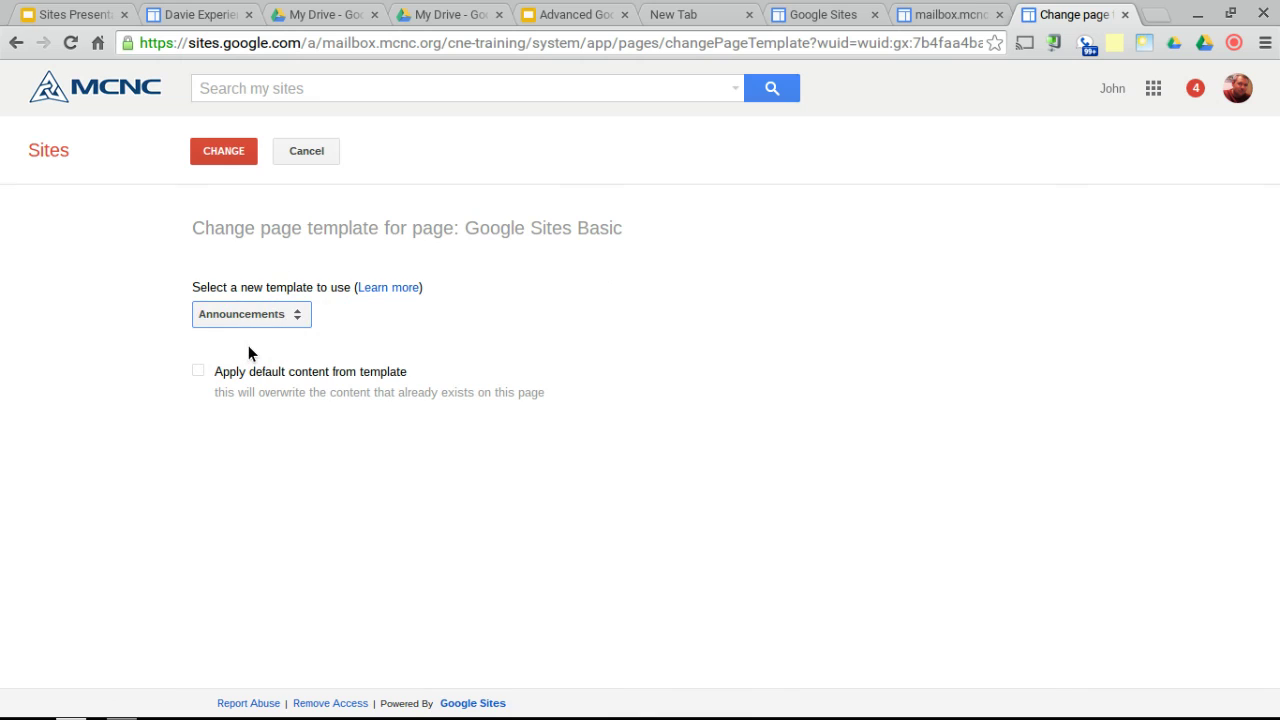
click(263, 316)
click(258, 344)
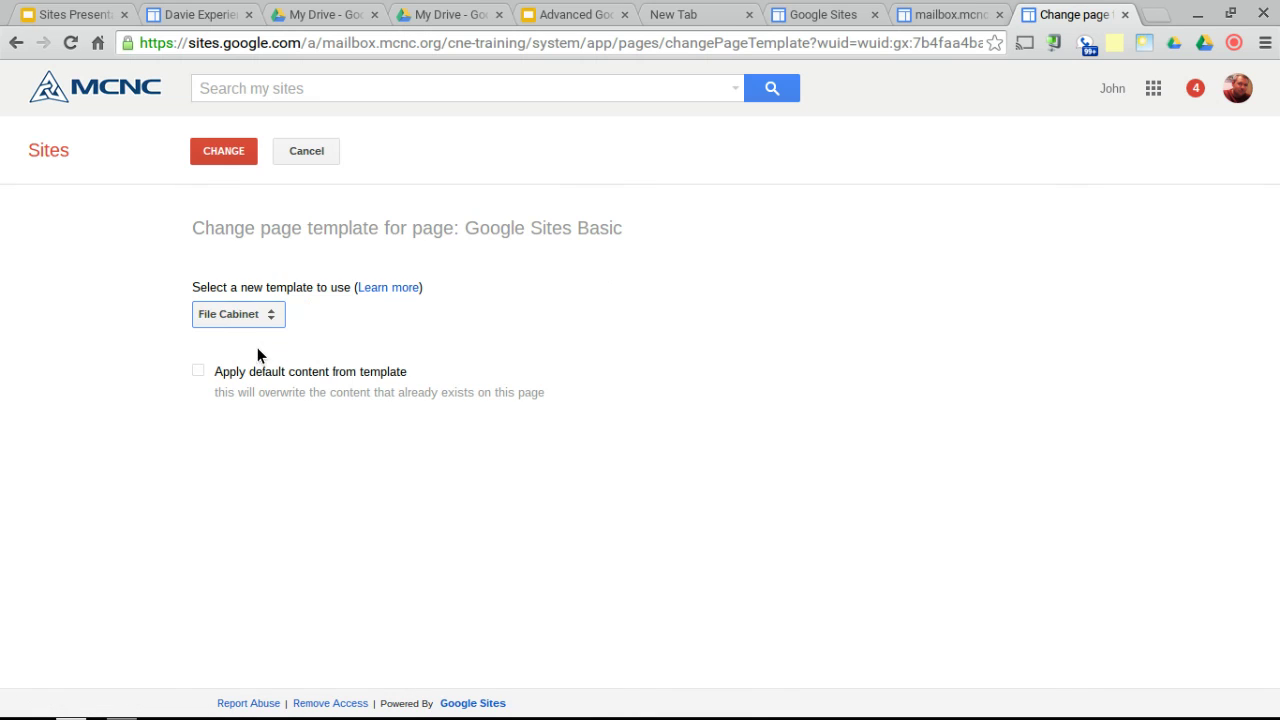
click(214, 154)
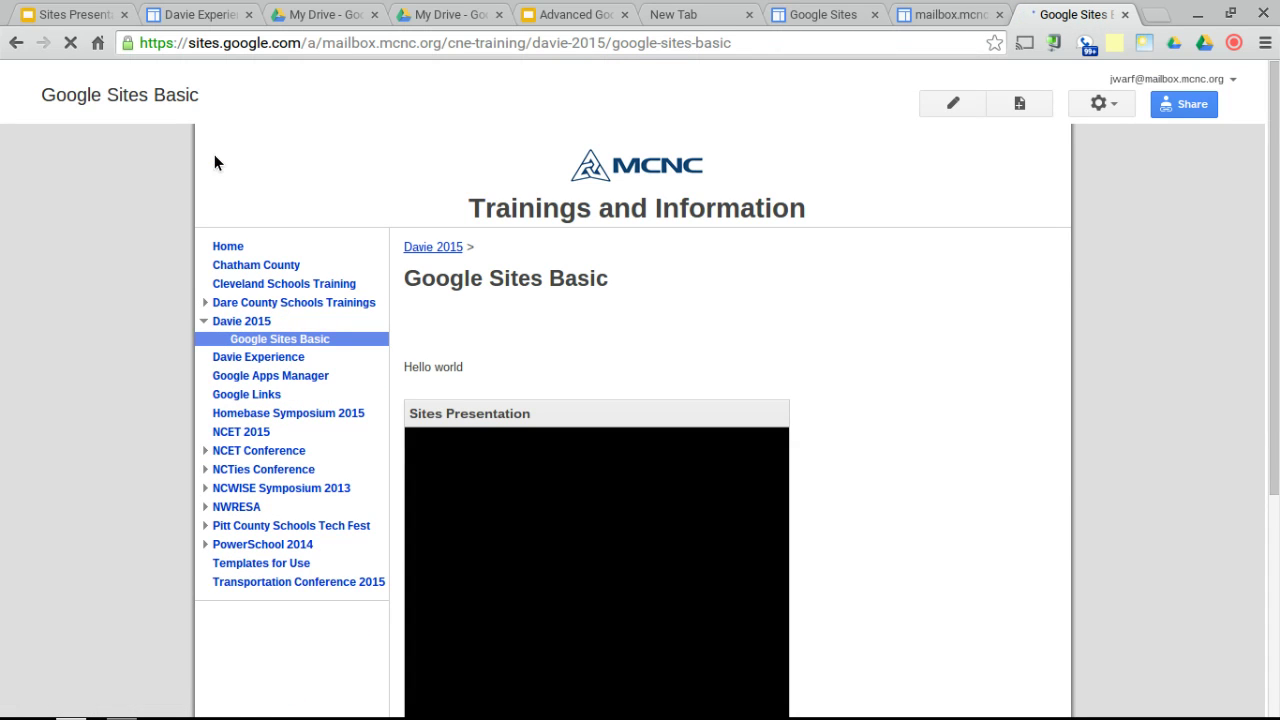
Scroll through the empty File Cabinet section, then reopen the page actions menu
scroll(812, 434, down, 3)
scroll(812, 434, down, 2)
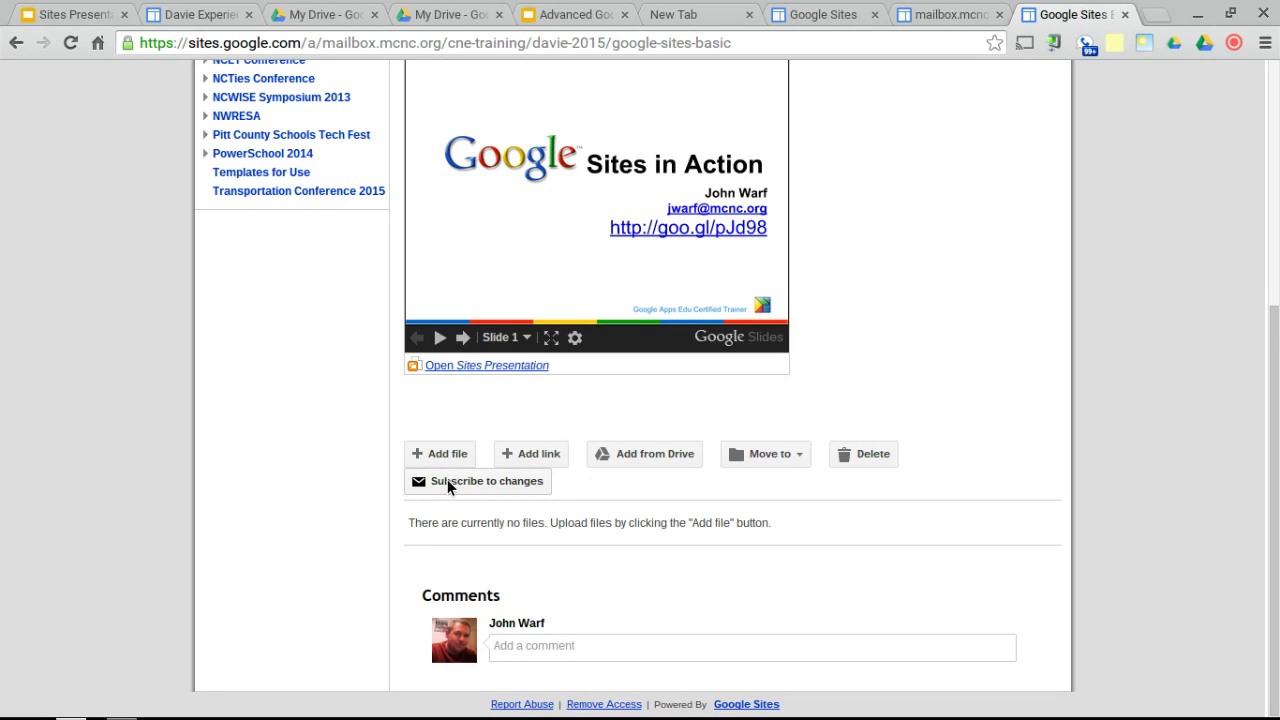
scroll(1009, 415, up, 4)
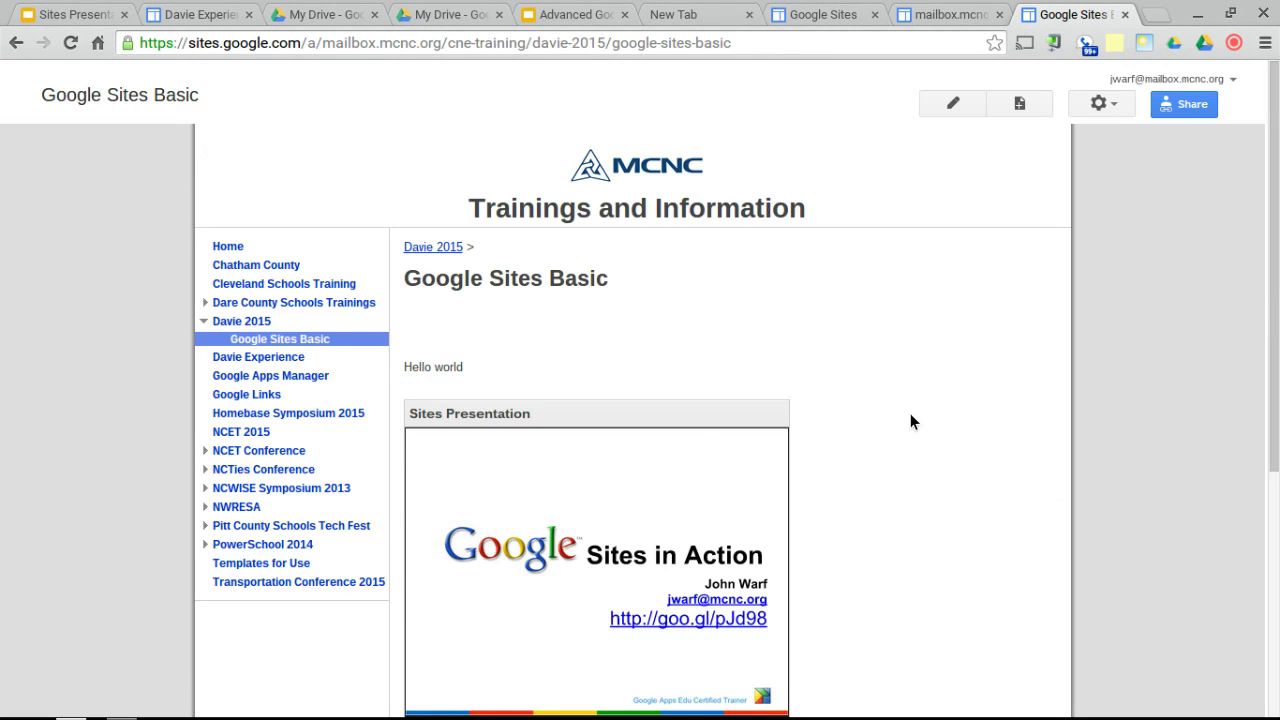
click(1101, 103)
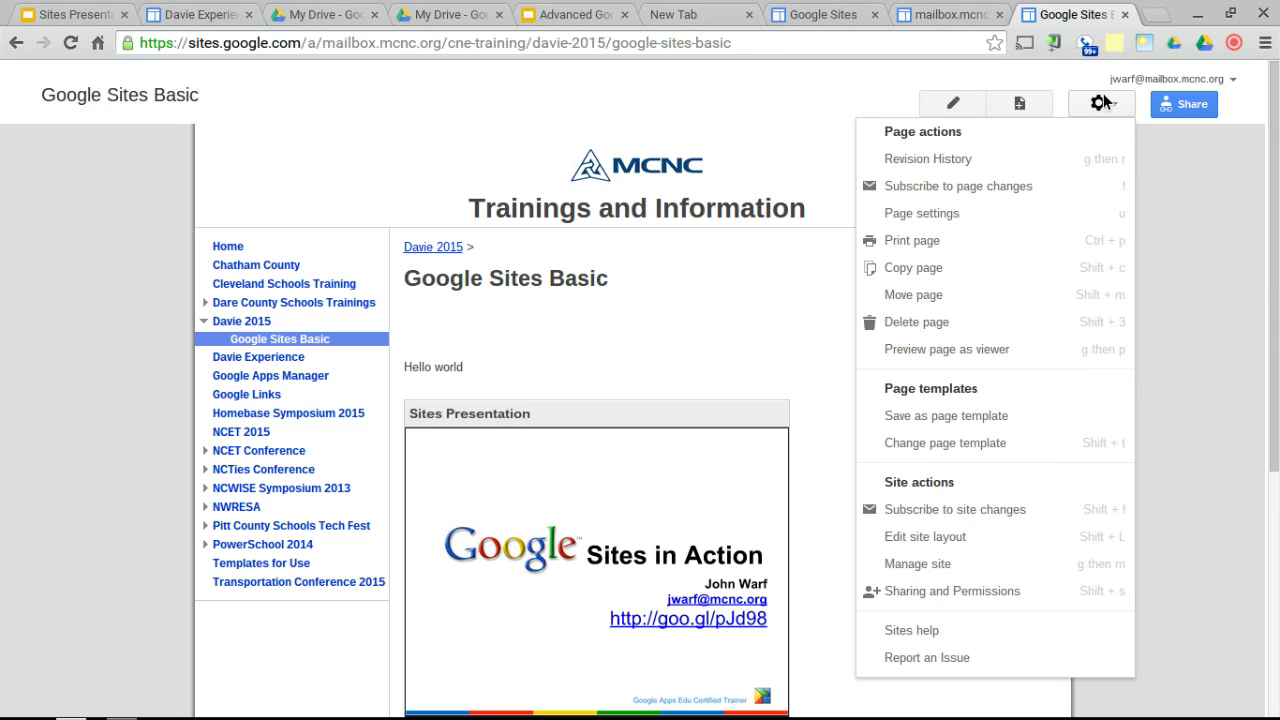
click(743, 278)
scroll(743, 280, down, 4)
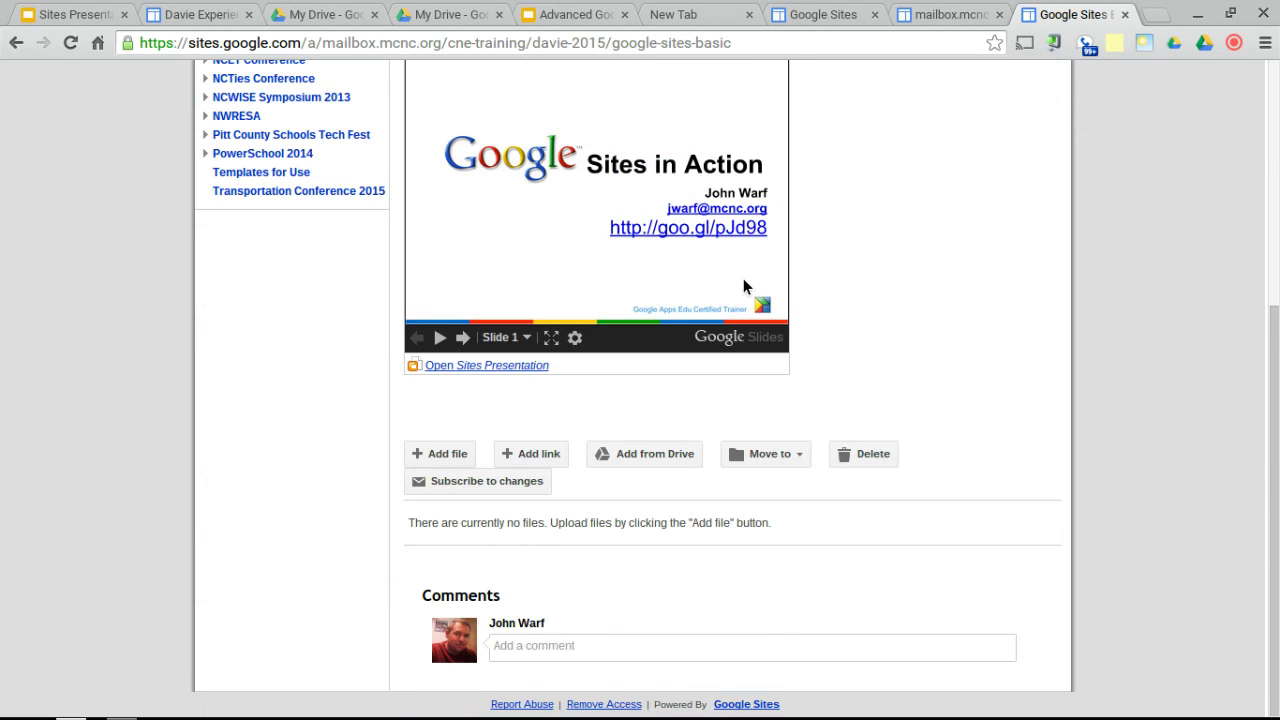
scroll(883, 285, up, 4)
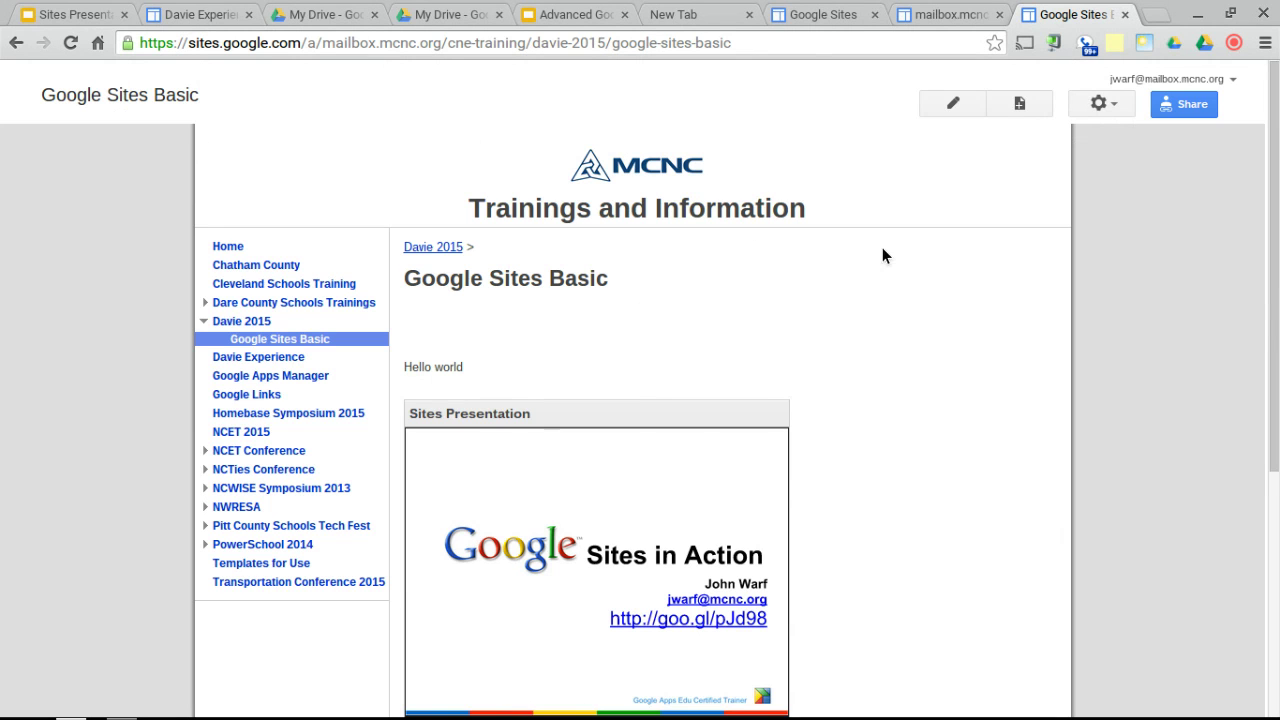
click(1076, 106)
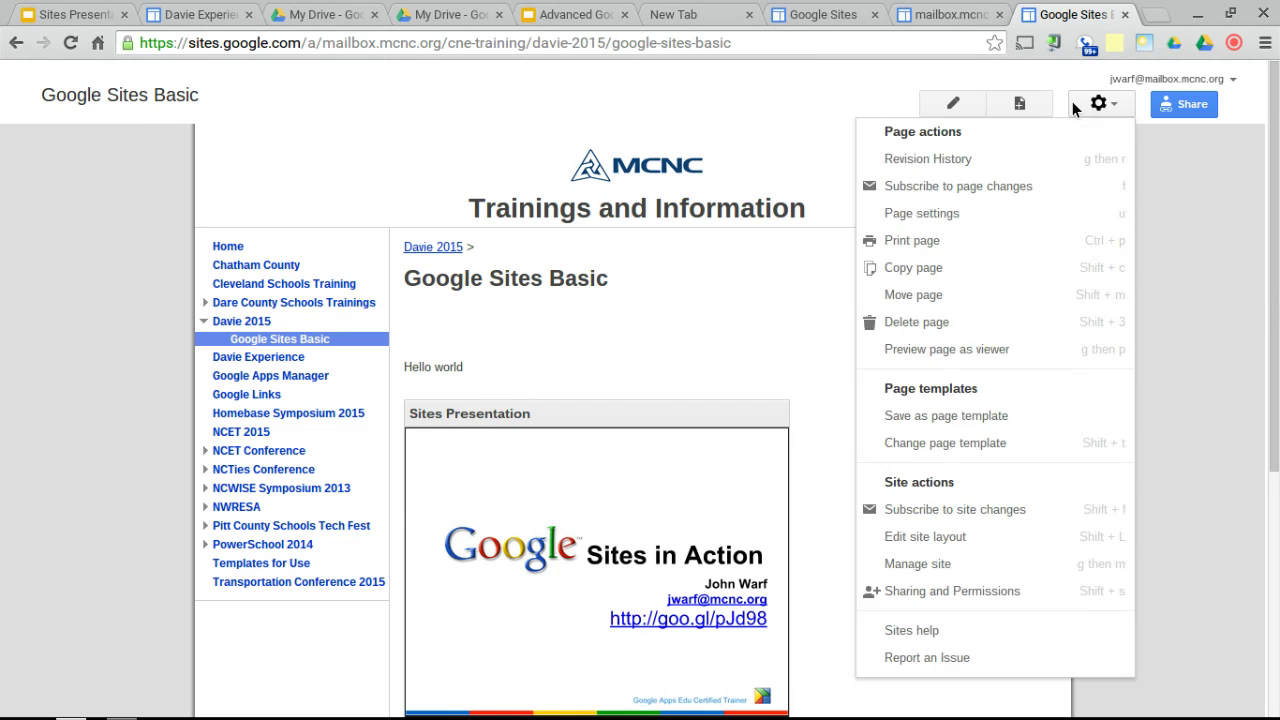
Switch the page template to Announcements and scroll to the empty New post section
click(938, 445)
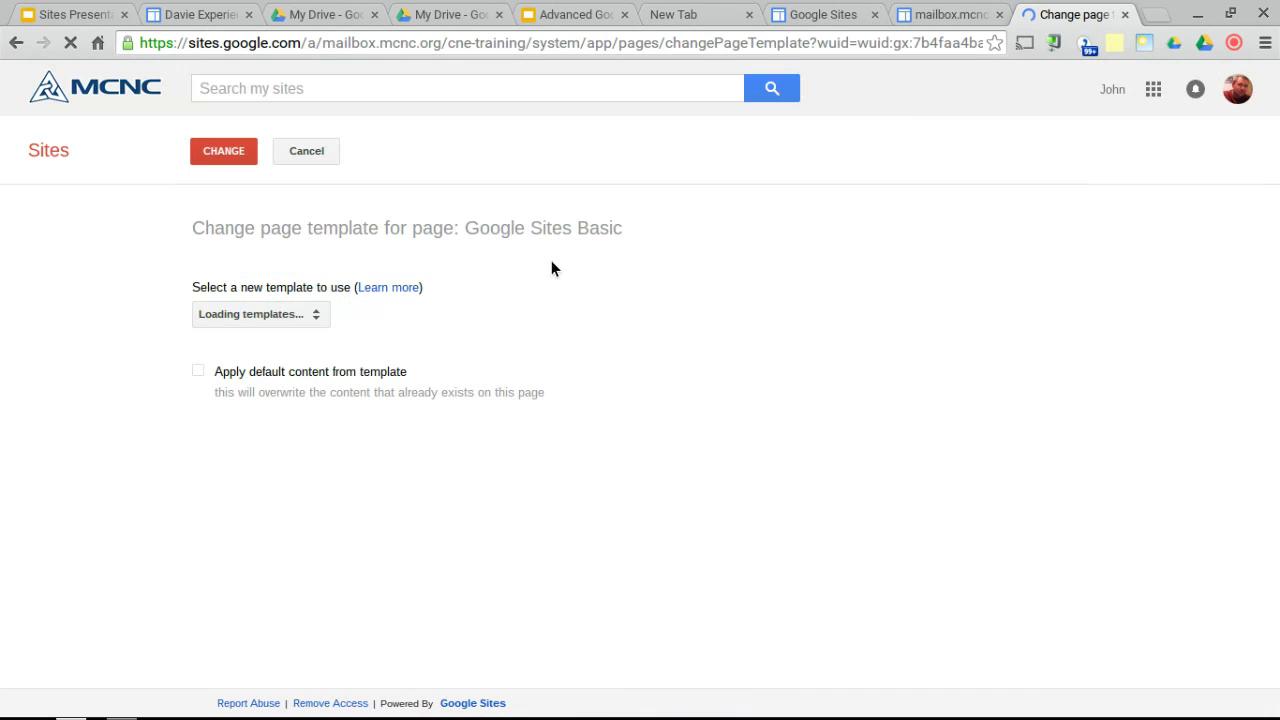
click(227, 317)
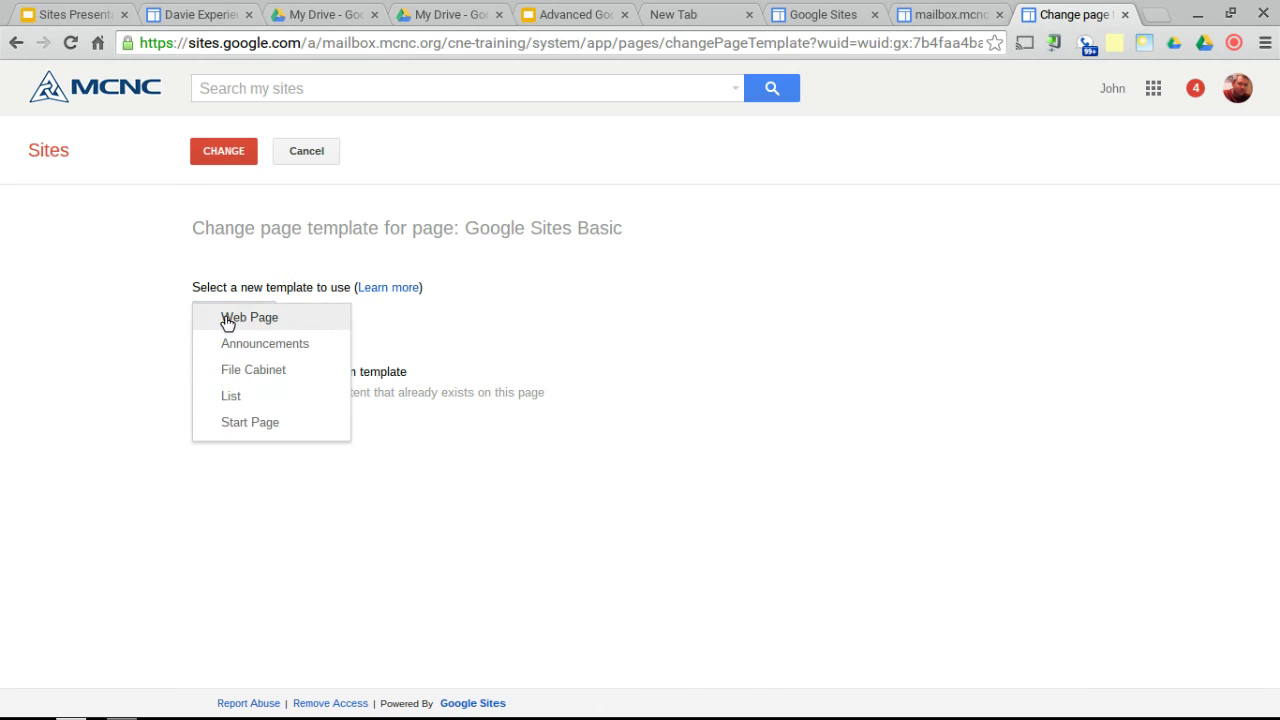
click(232, 346)
click(229, 150)
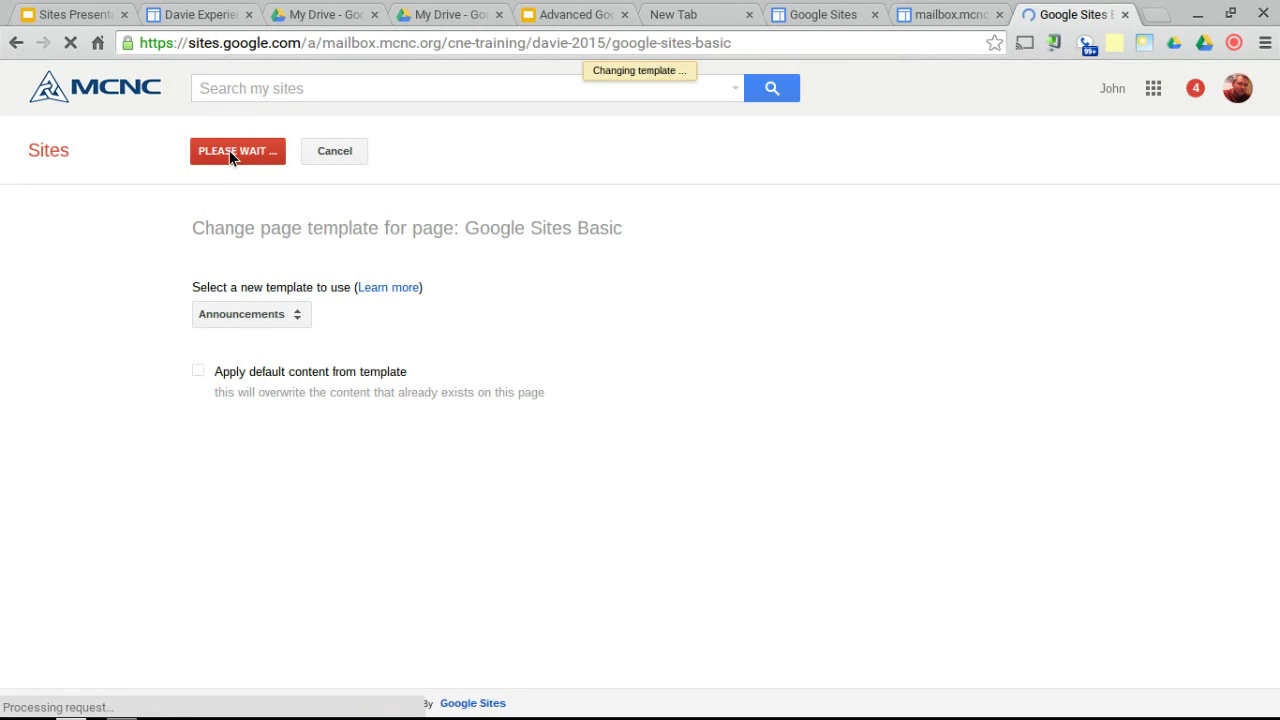
scroll(913, 442, down, 3)
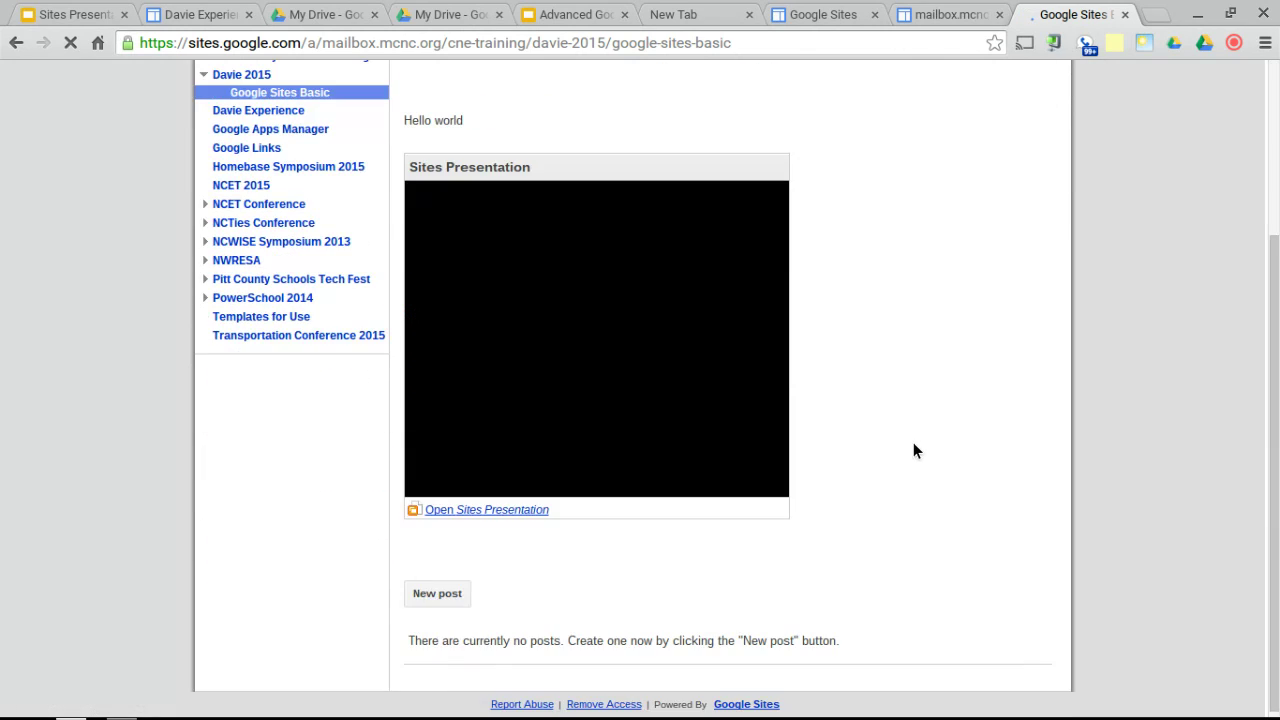
Write and save a new post titled 'Test' with body text 'Test'
click(422, 596)
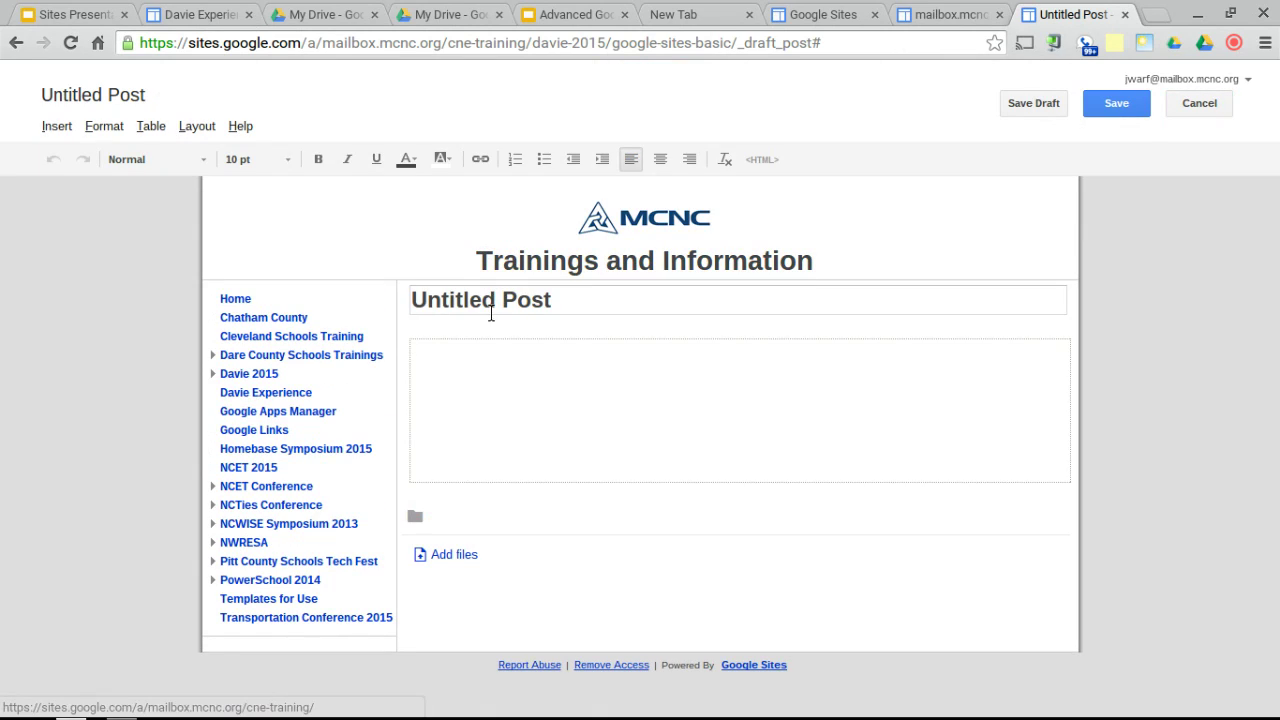
text(Test)
key(Tab)
text(Test)
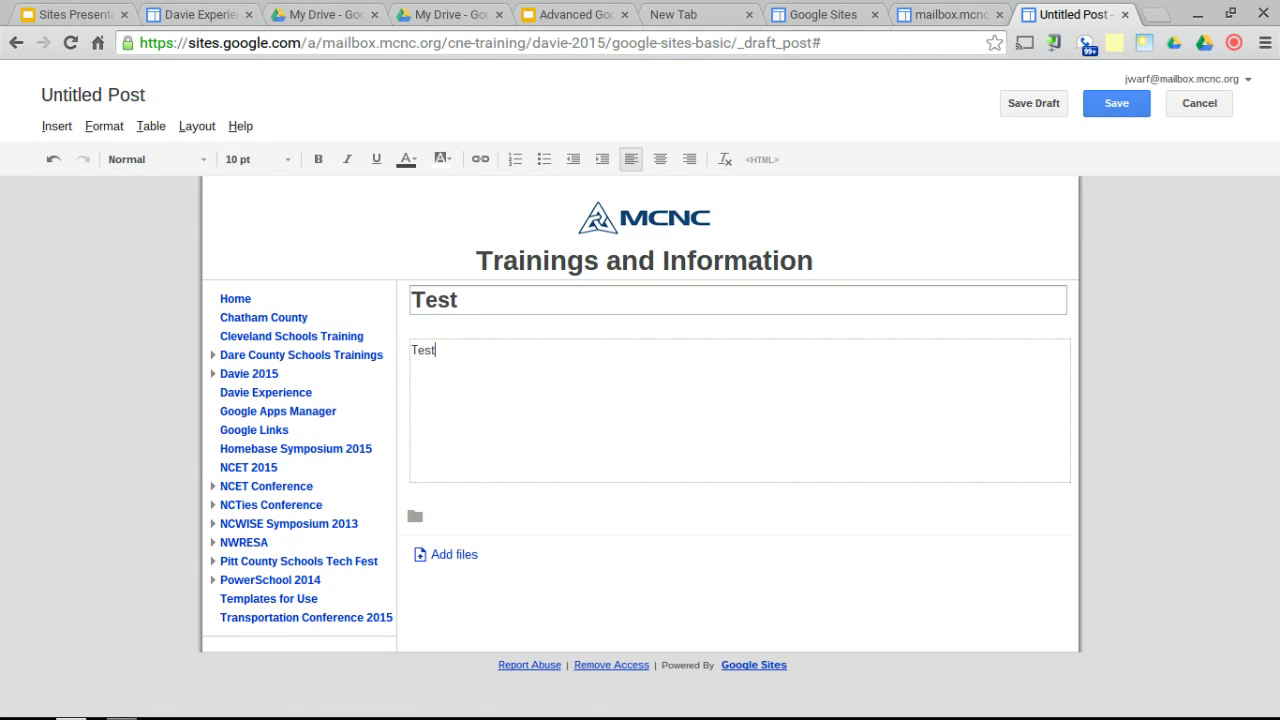
click(1133, 101)
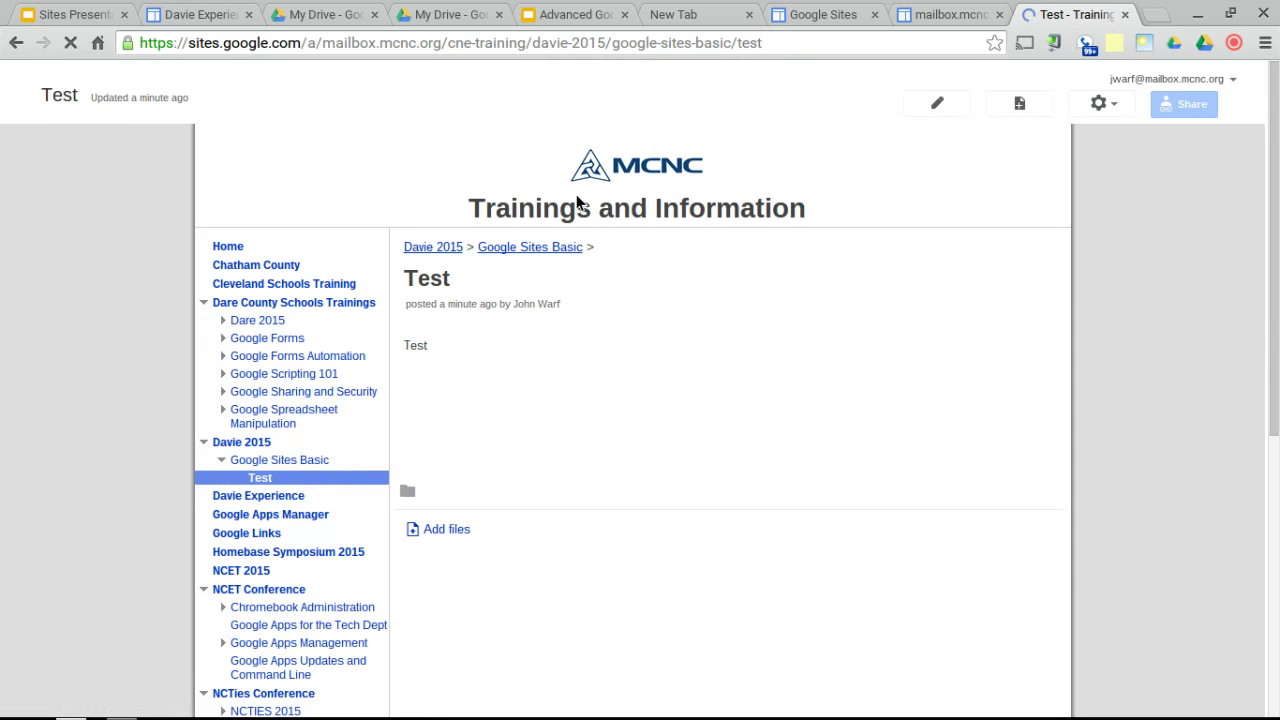
Return to the Google Sites Basic page and check the Test post below the presentation
click(521, 247)
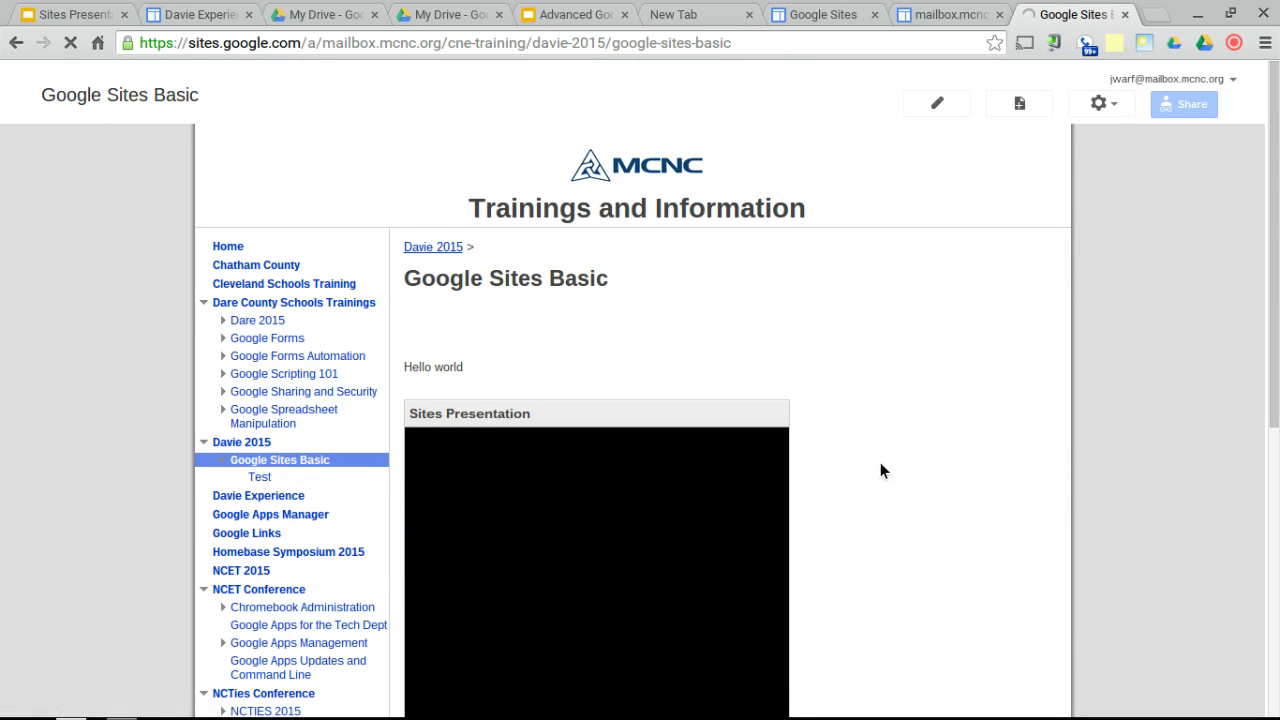
scroll(880, 470, down, 5)
scroll(880, 470, down, 5)
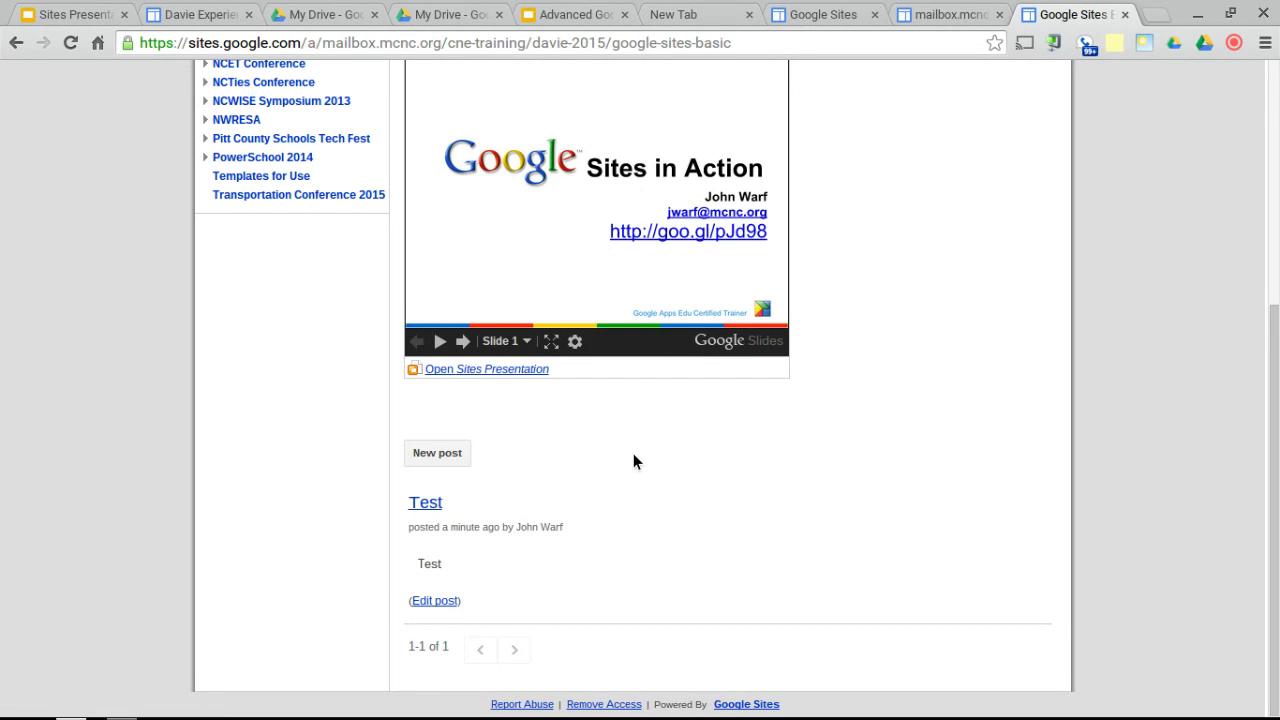
scroll(634, 456, up, 5)
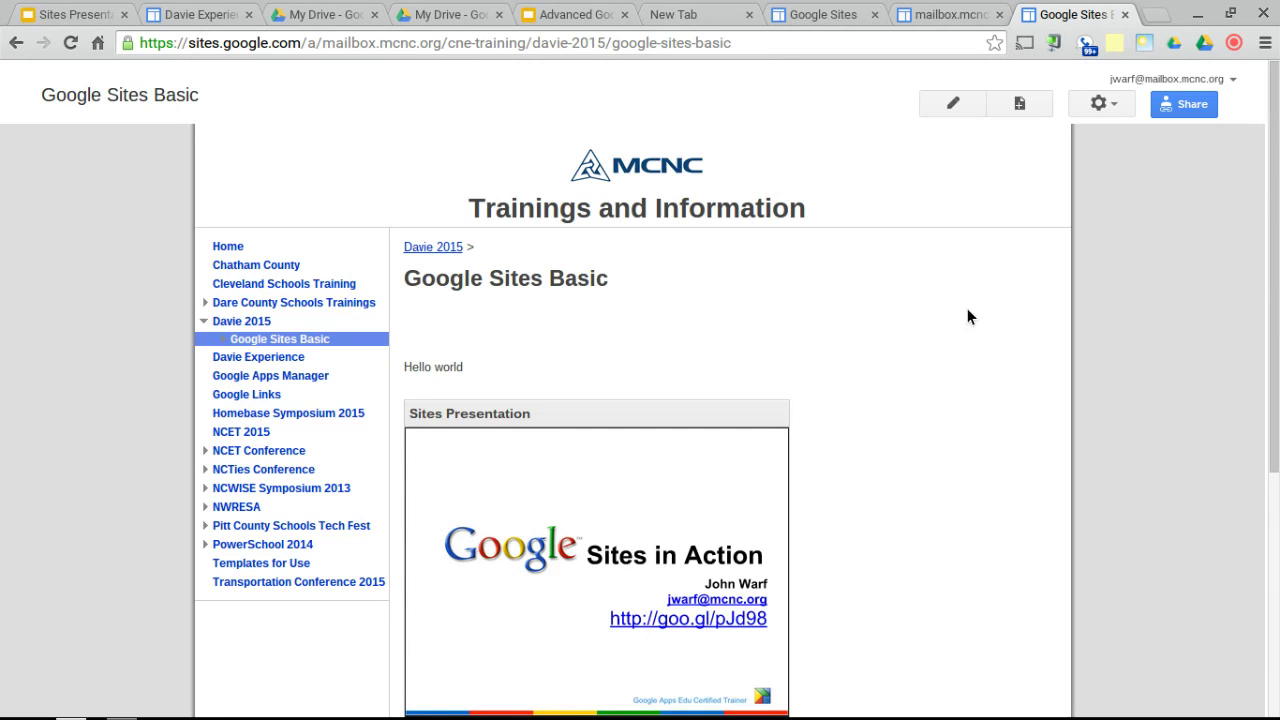
key(ctrl+t)
text(www.)
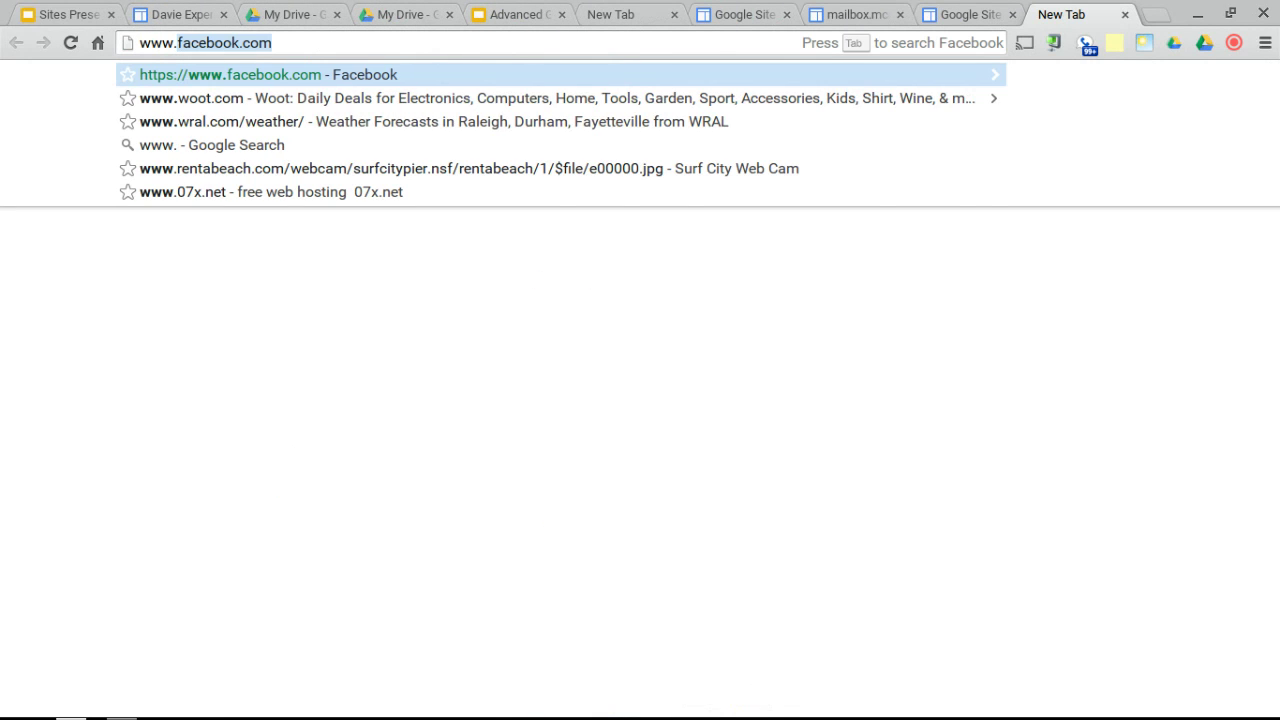
text(goldstonrec.org)
key(Return)
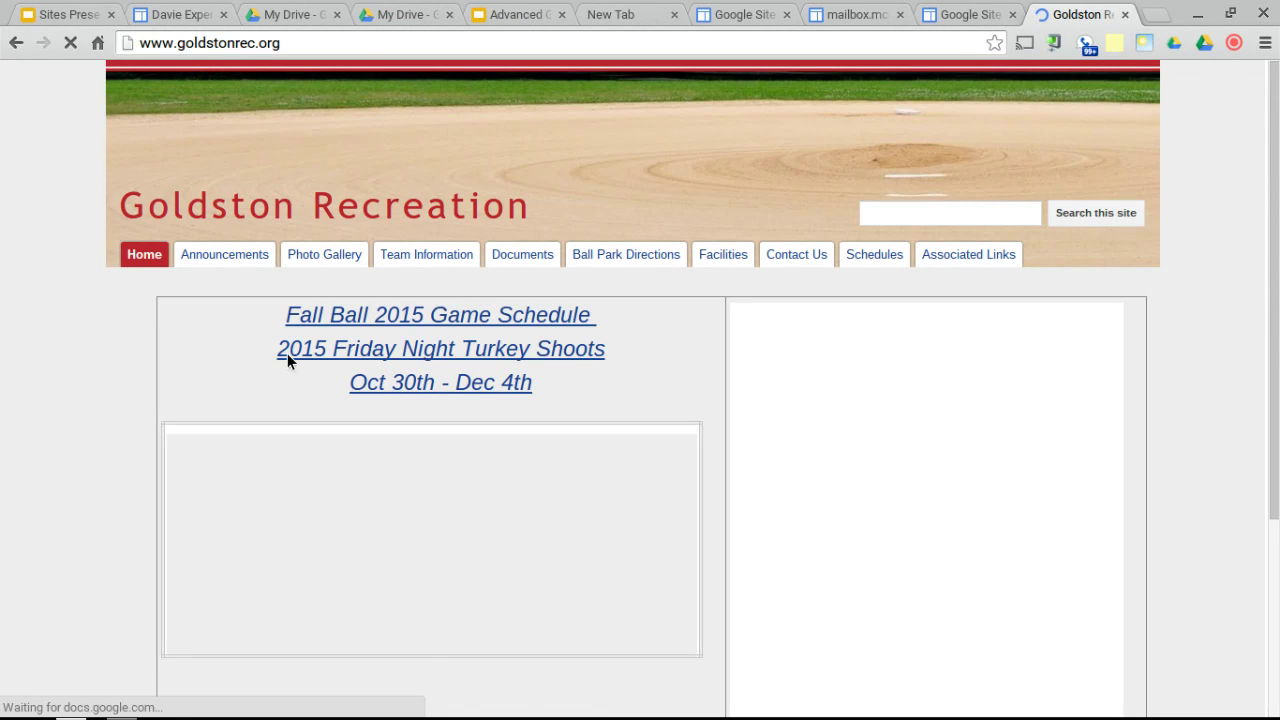
click(216, 254)
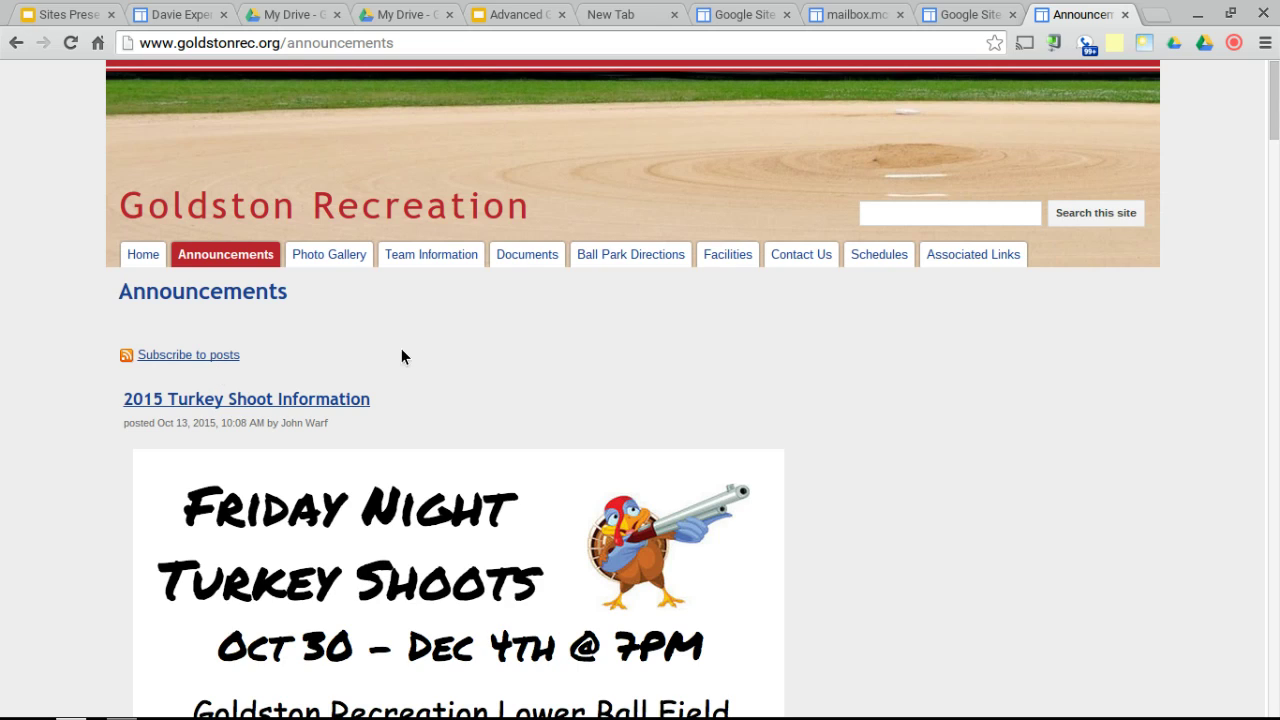
key(ctrl+w)
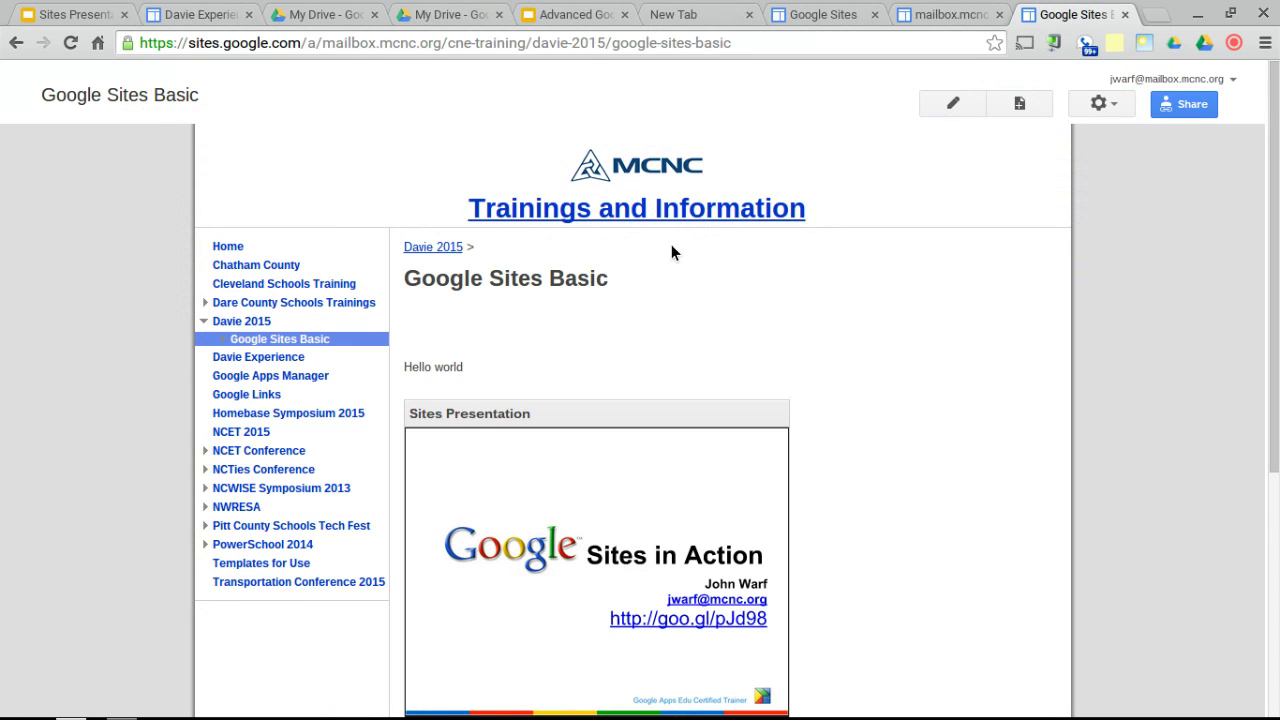
Delete the Google Sites Basic page and its Test post from the page actions menu
click(1094, 108)
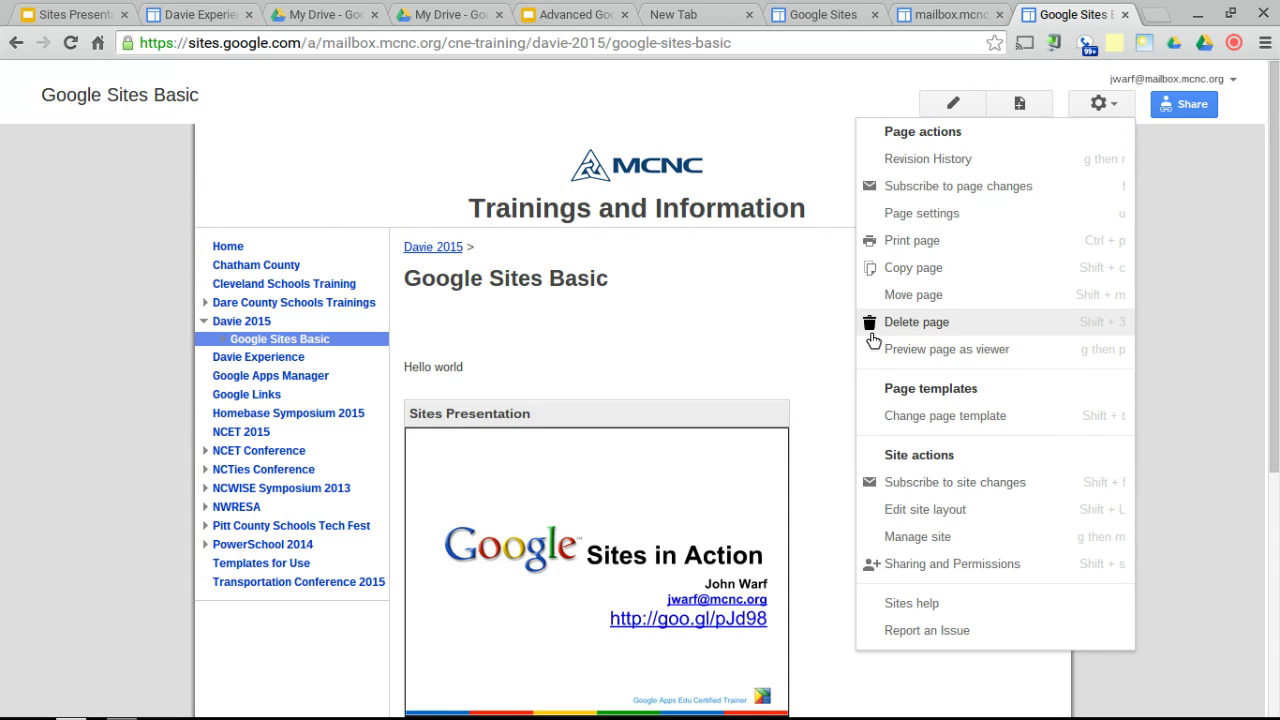
click(744, 330)
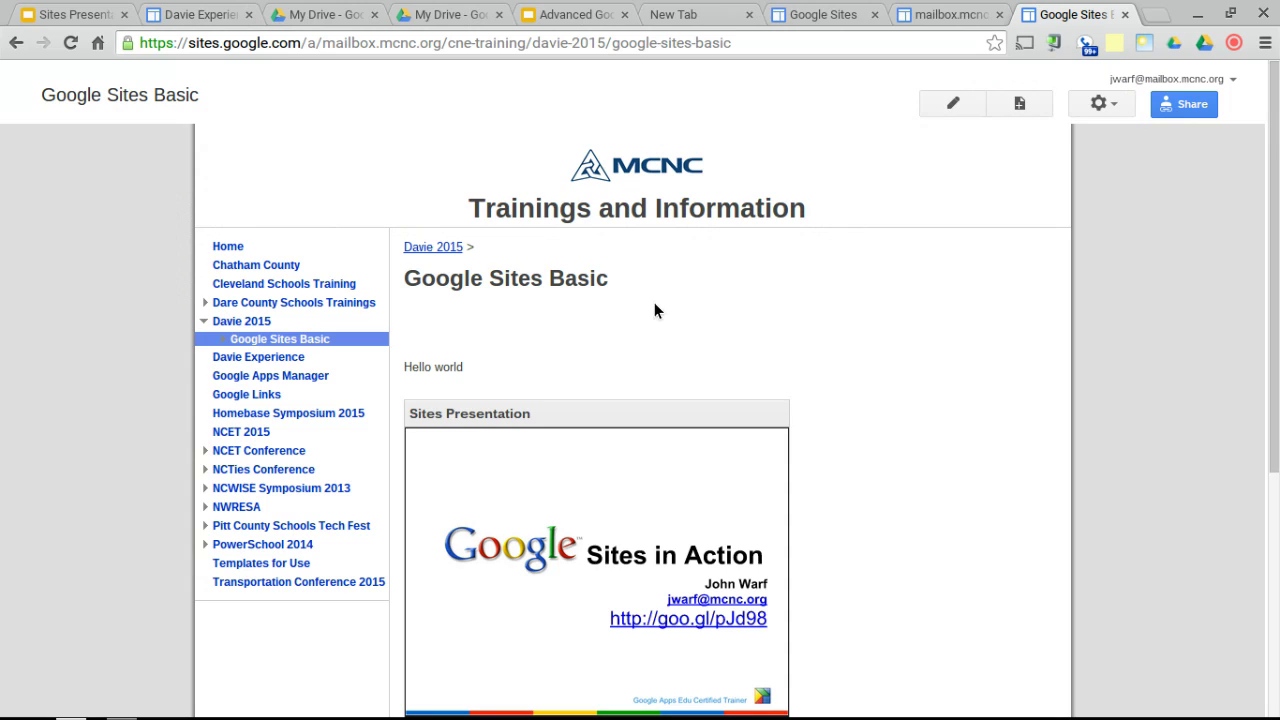
click(1101, 104)
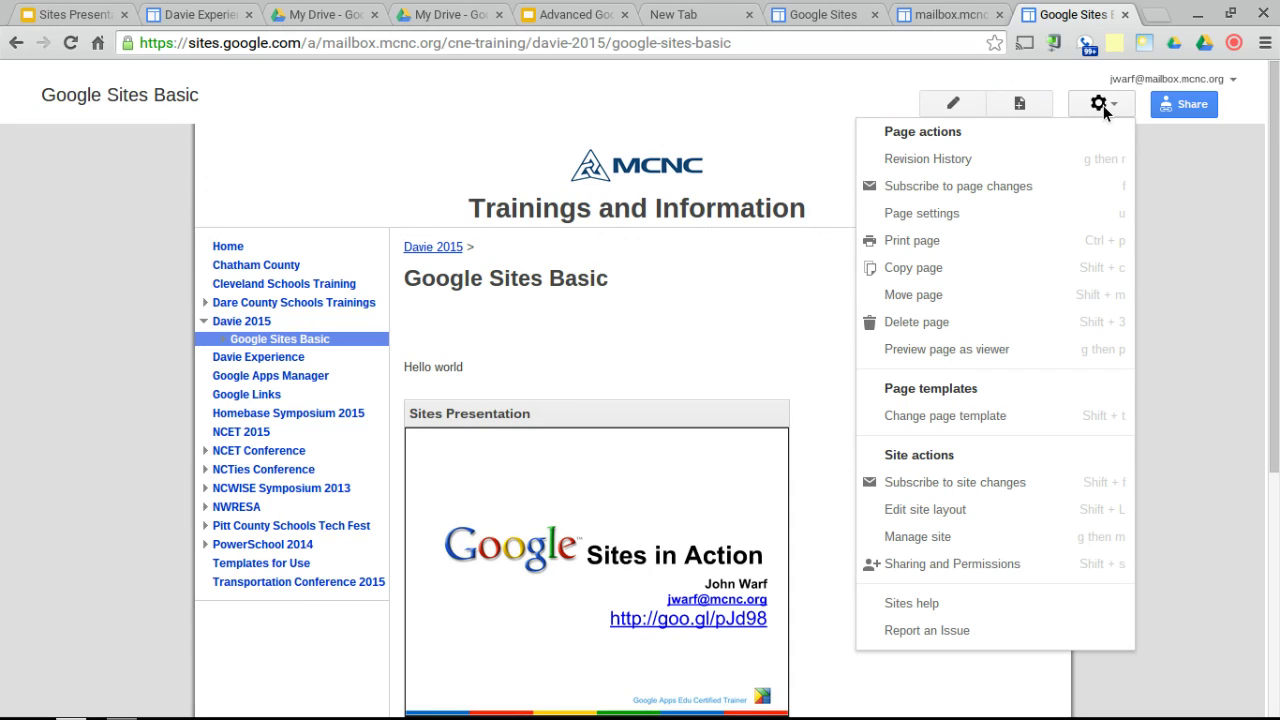
click(916, 332)
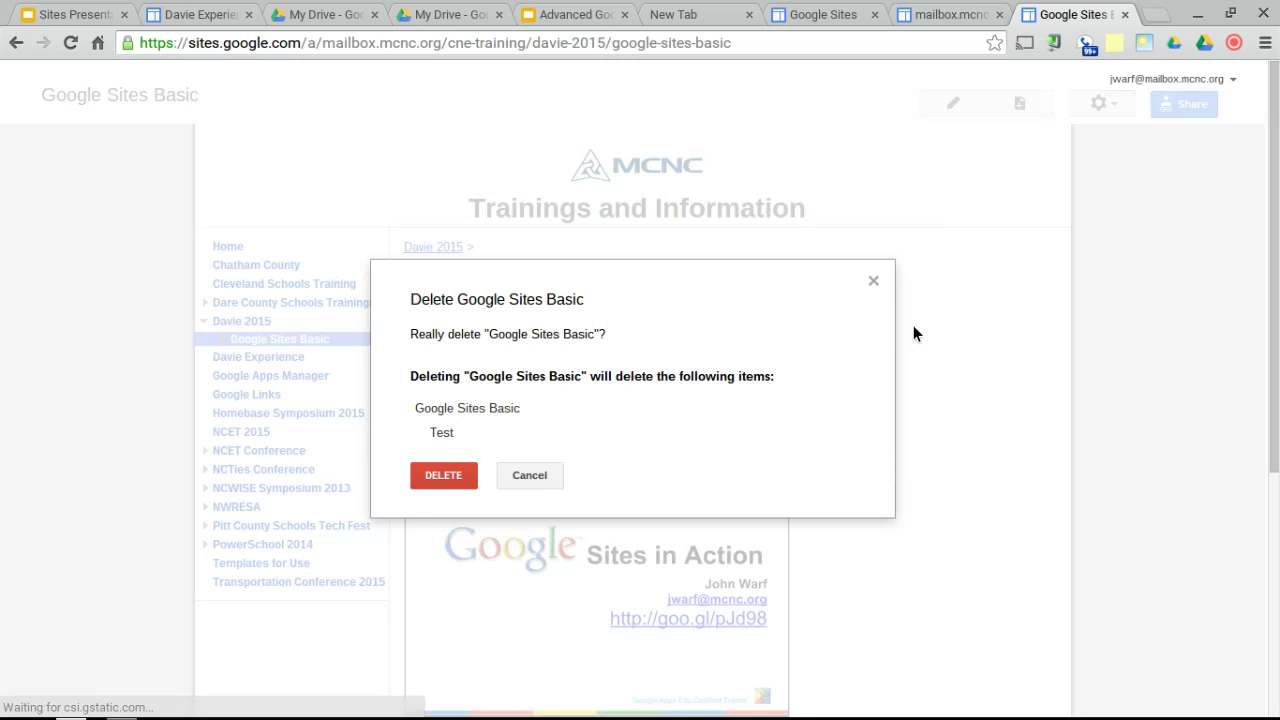
click(443, 475)
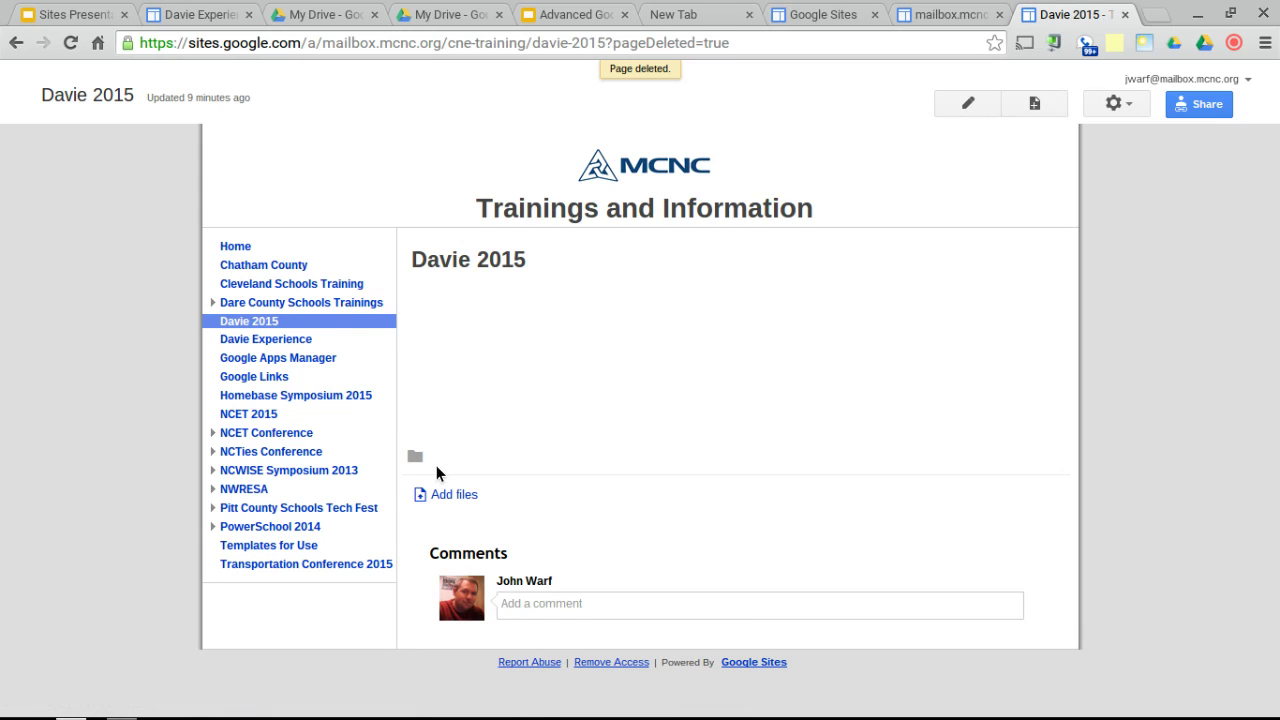
Show Revision History for the Davie 2015 page from the gear menu
click(1110, 106)
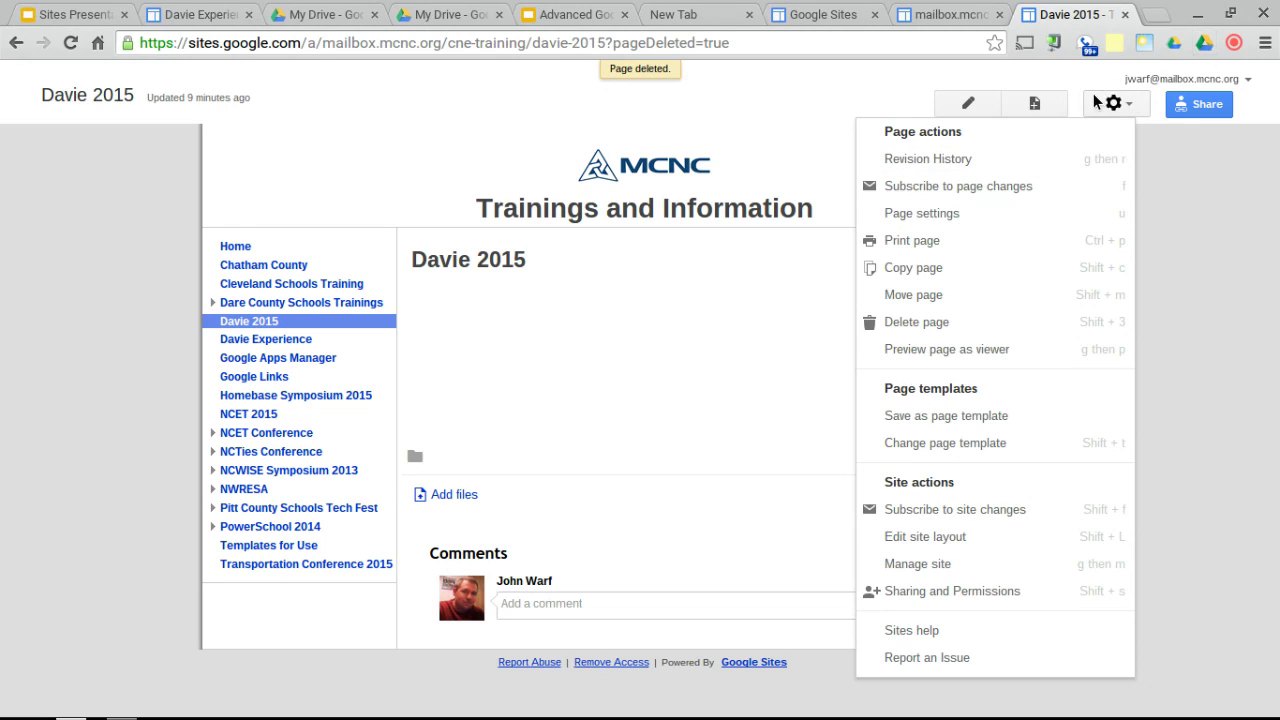
click(981, 162)
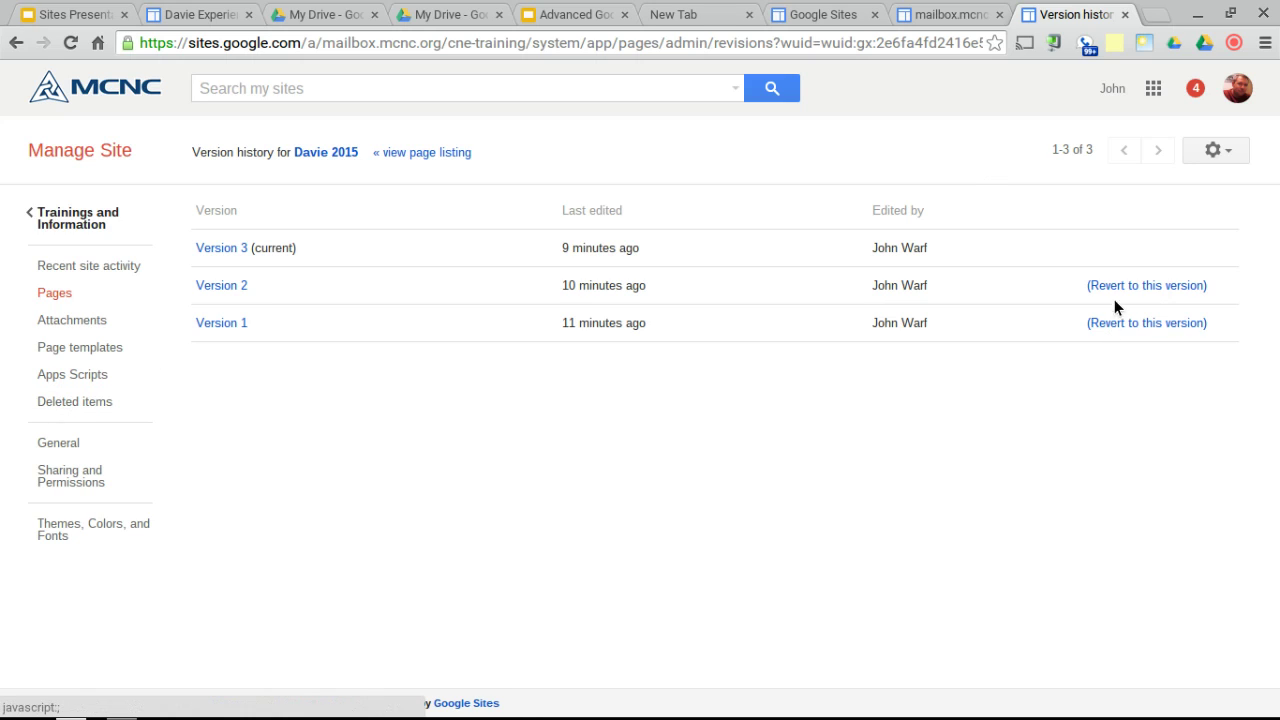
Recover the Google Sites Basic page from Deleted items
click(118, 404)
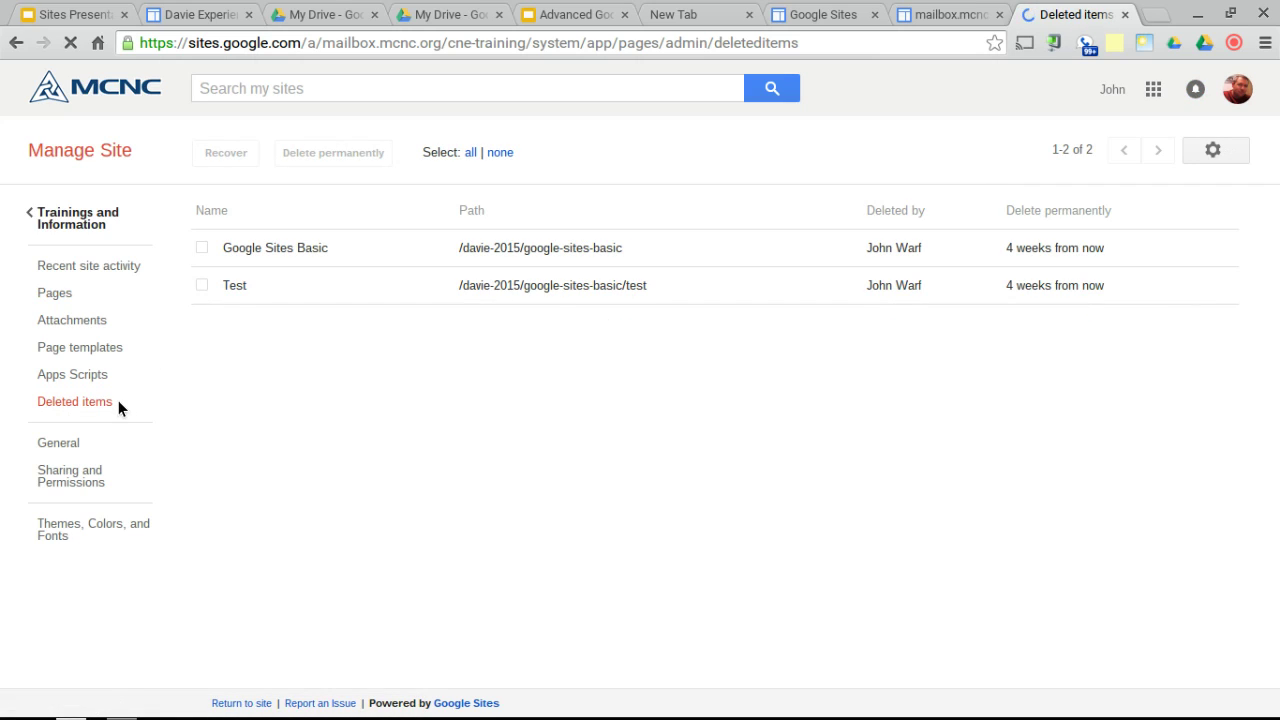
click(202, 249)
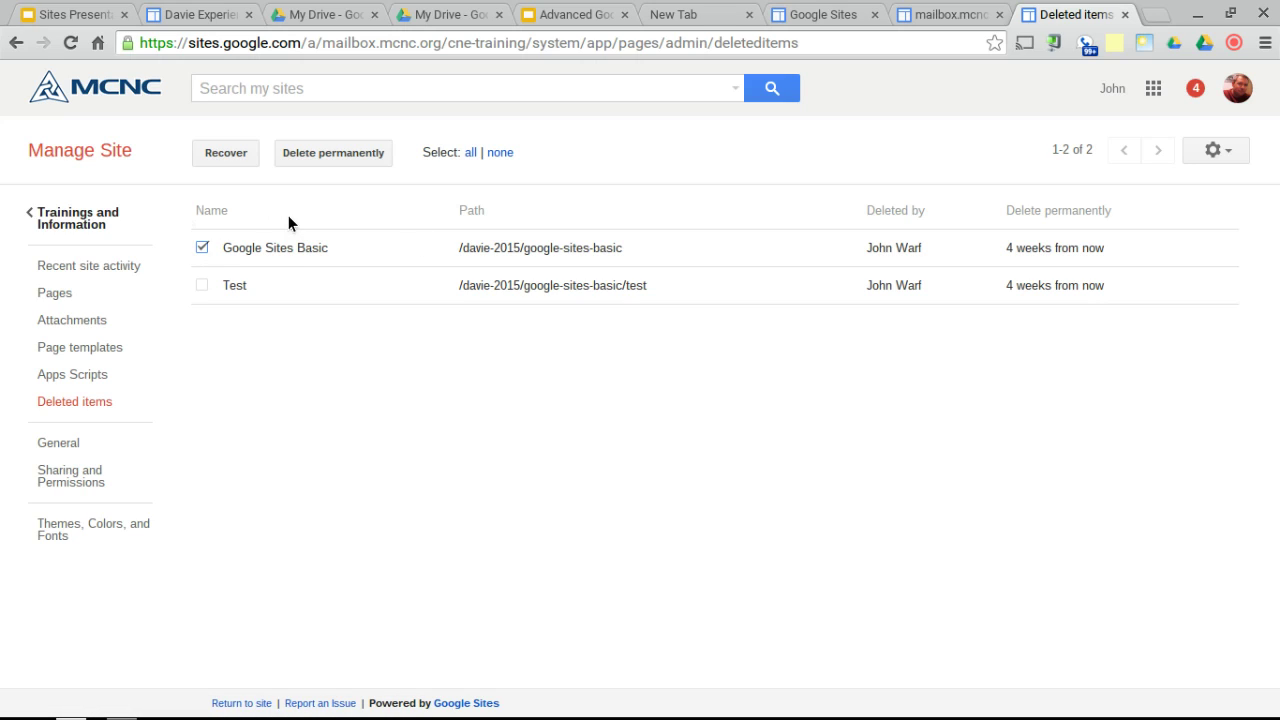
click(218, 151)
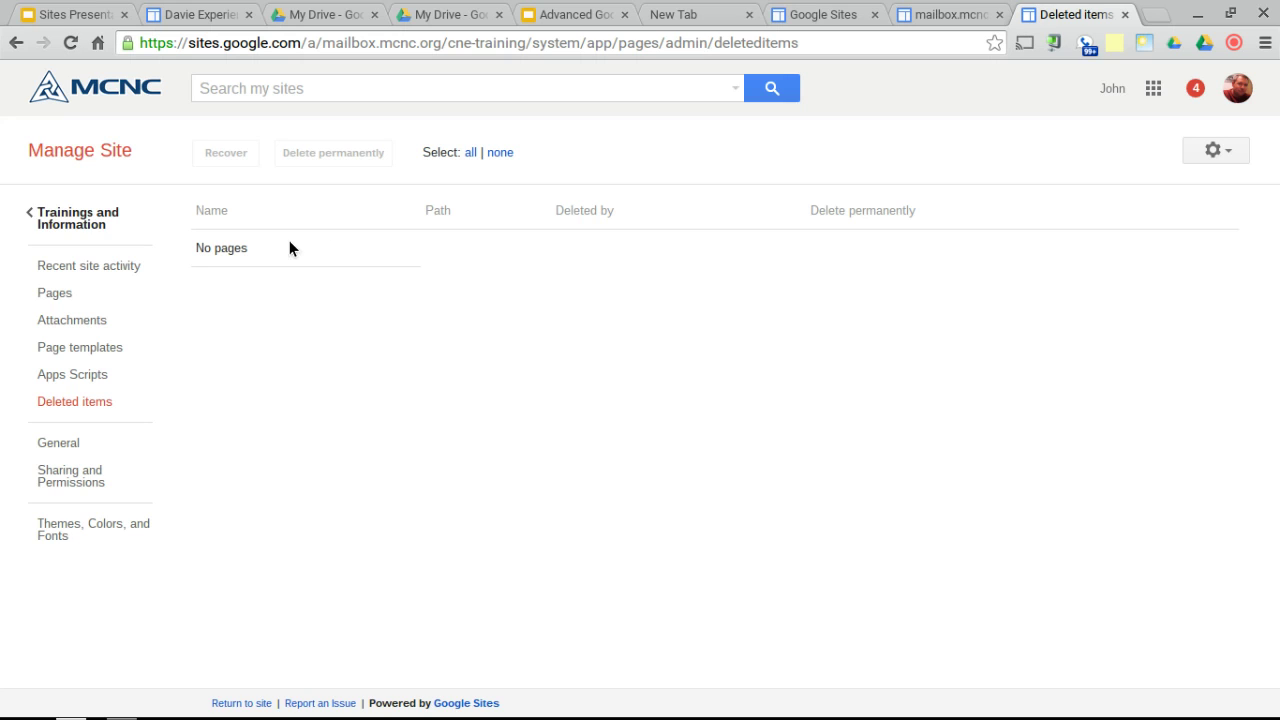
Back on the site, expand Davie 2015 and open the restored Google Sites Basic page
click(60, 219)
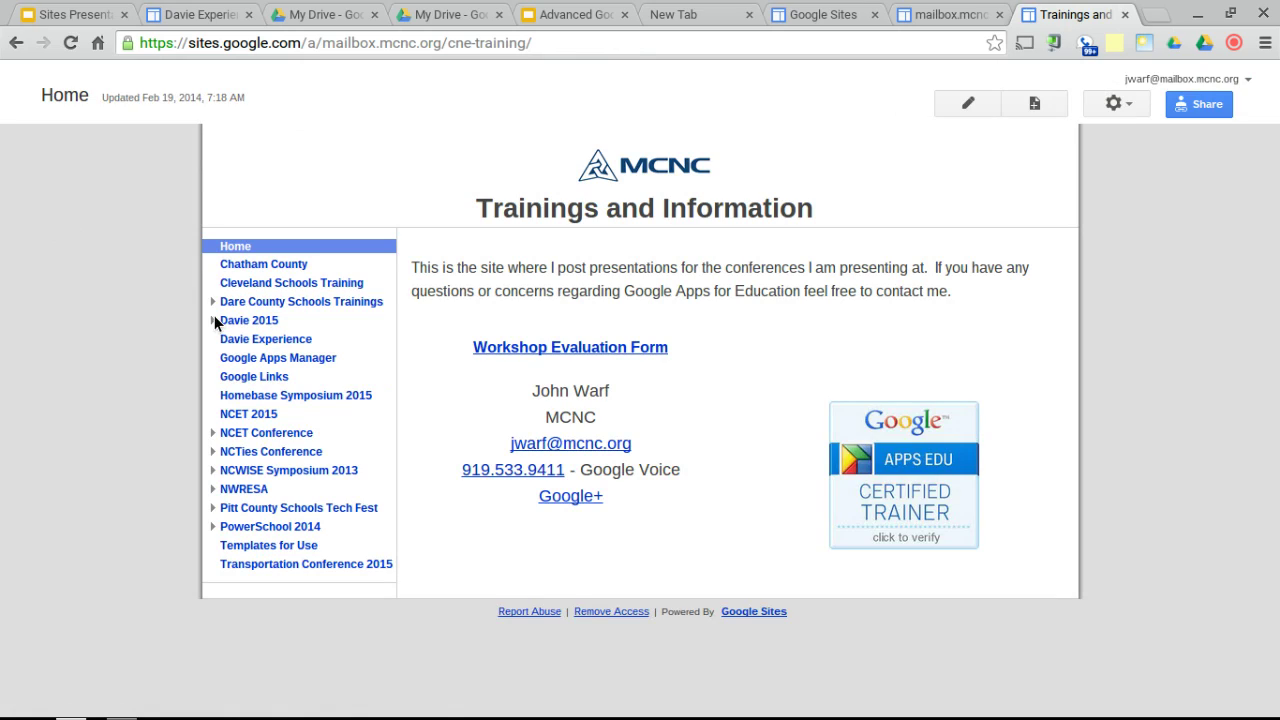
click(214, 320)
click(245, 338)
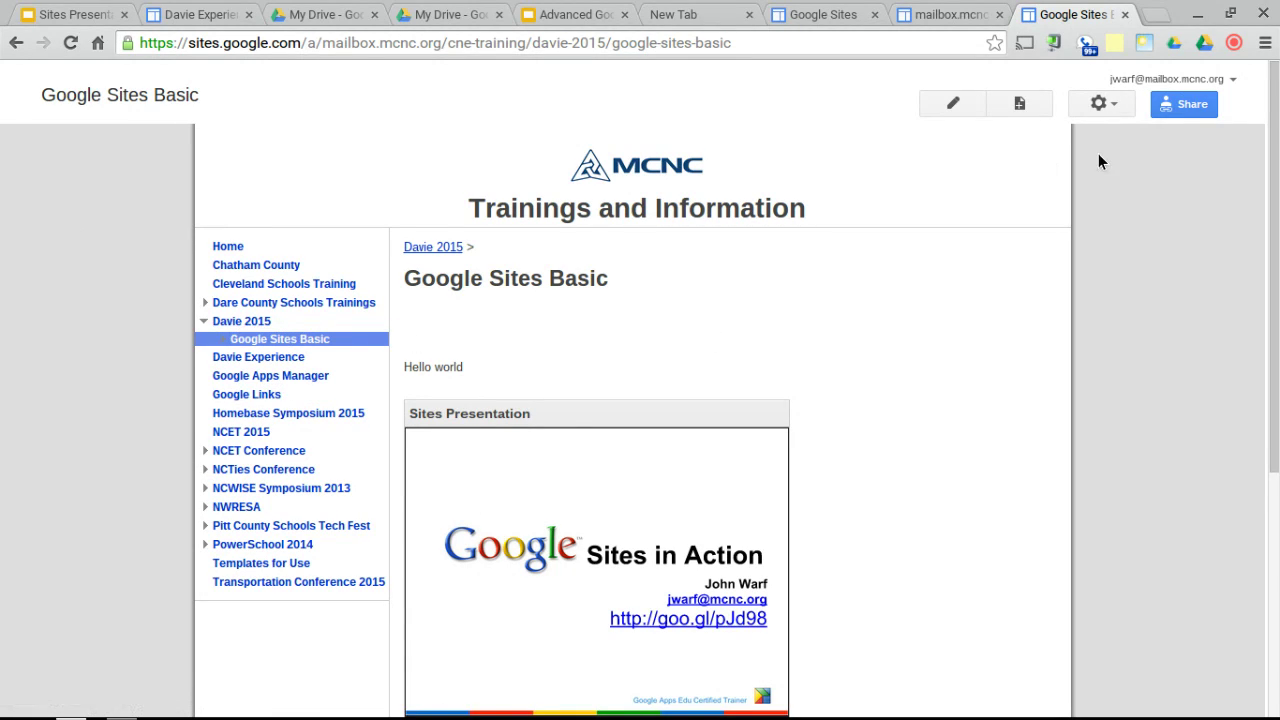
View the Google Sites Basic revision history, then the Recent site activity log
click(1100, 104)
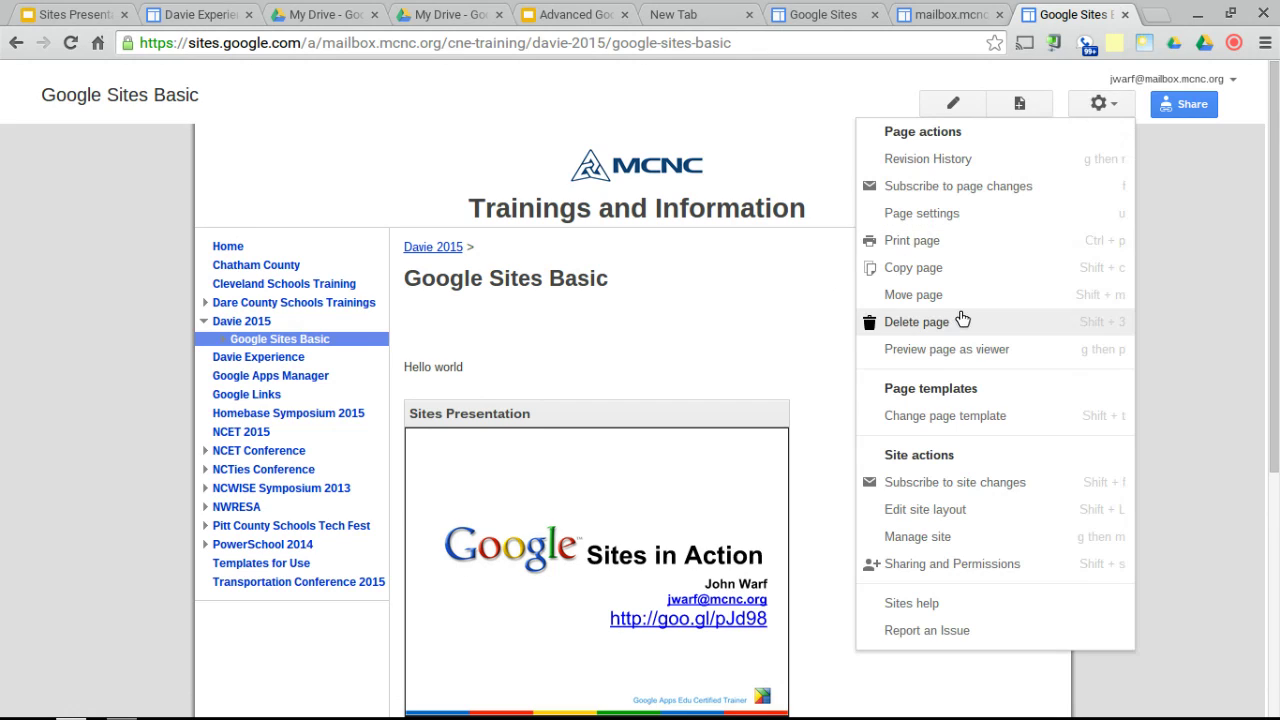
click(942, 158)
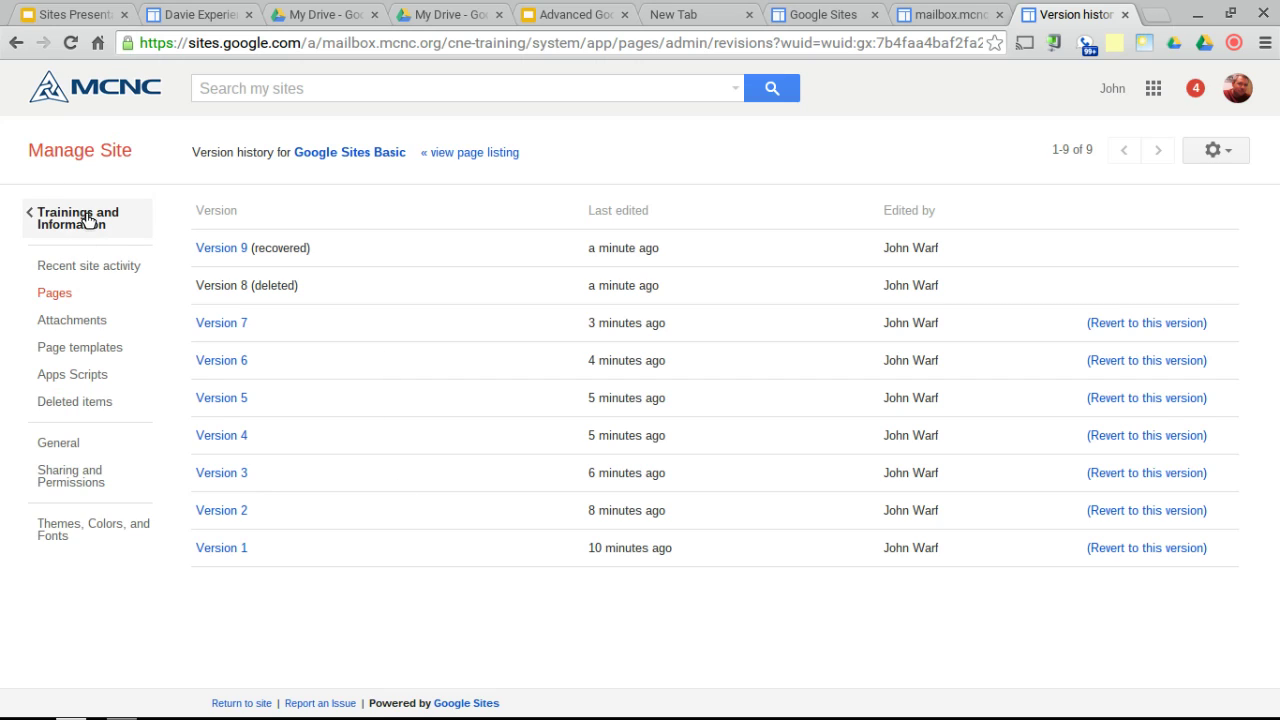
click(69, 266)
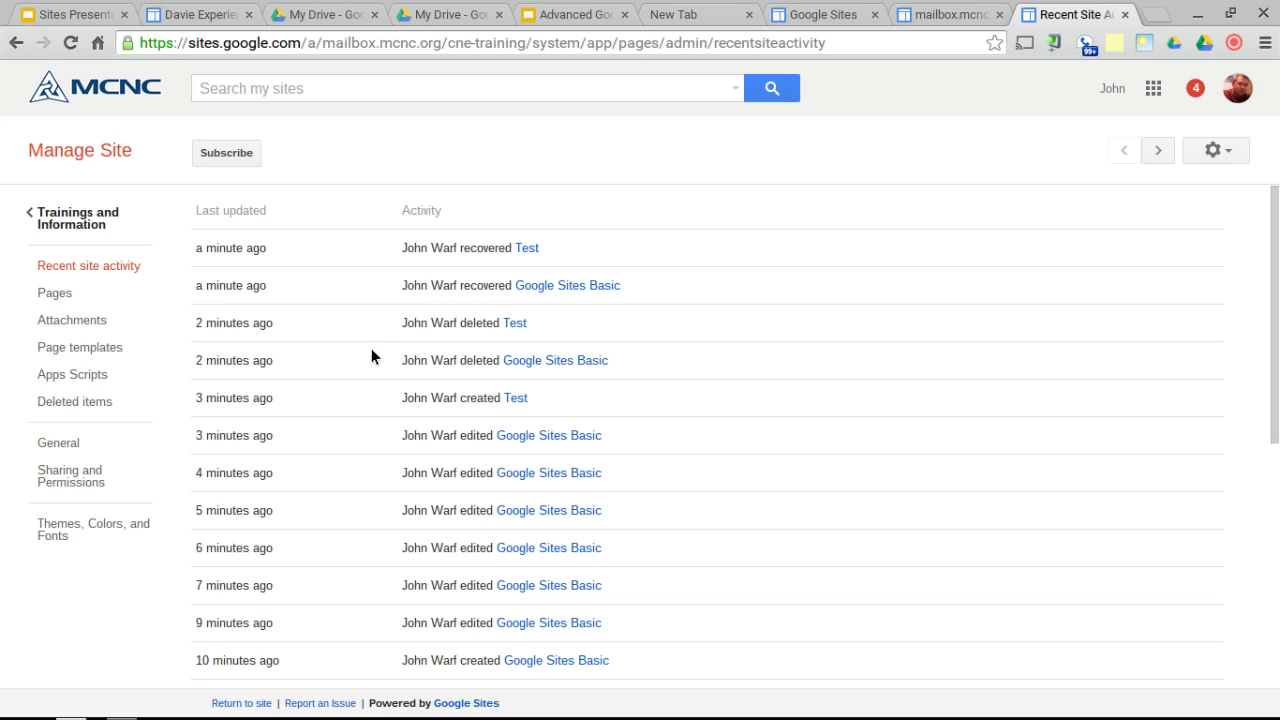
Go to Page templates in Manage Site, reaching the new page template form
scroll(370, 364, down, 2)
scroll(370, 364, up, 2)
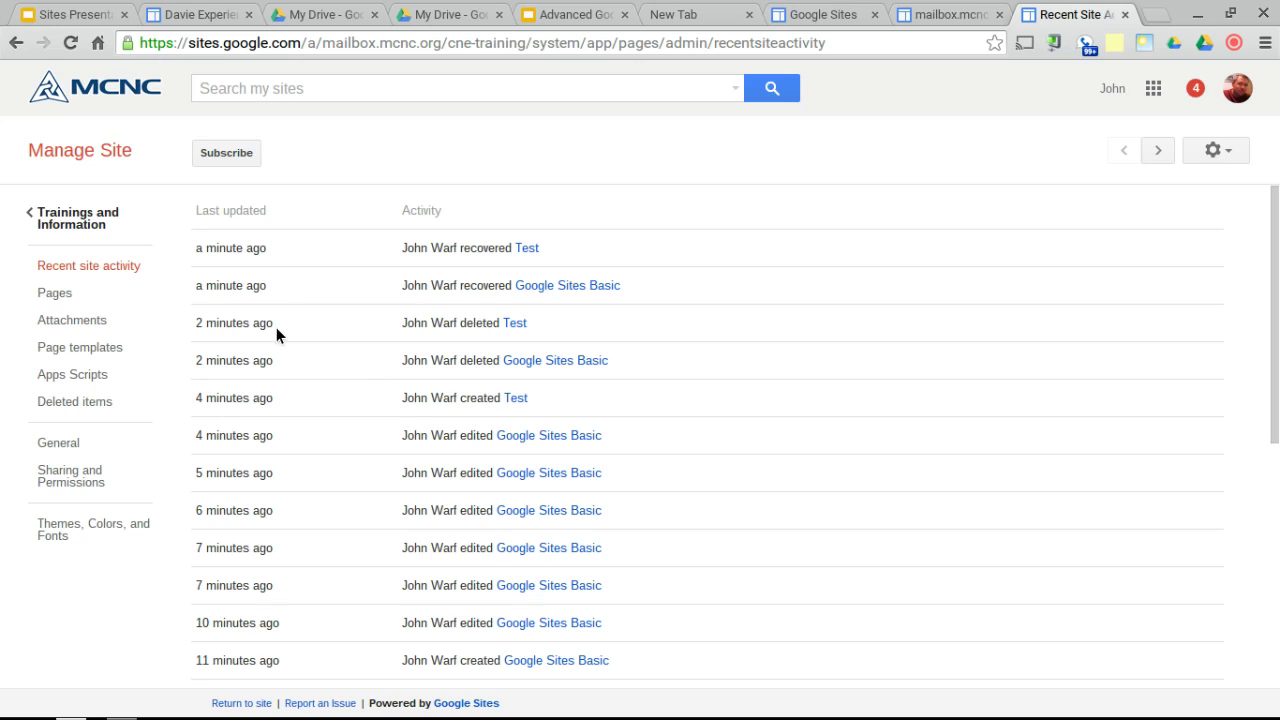
click(86, 354)
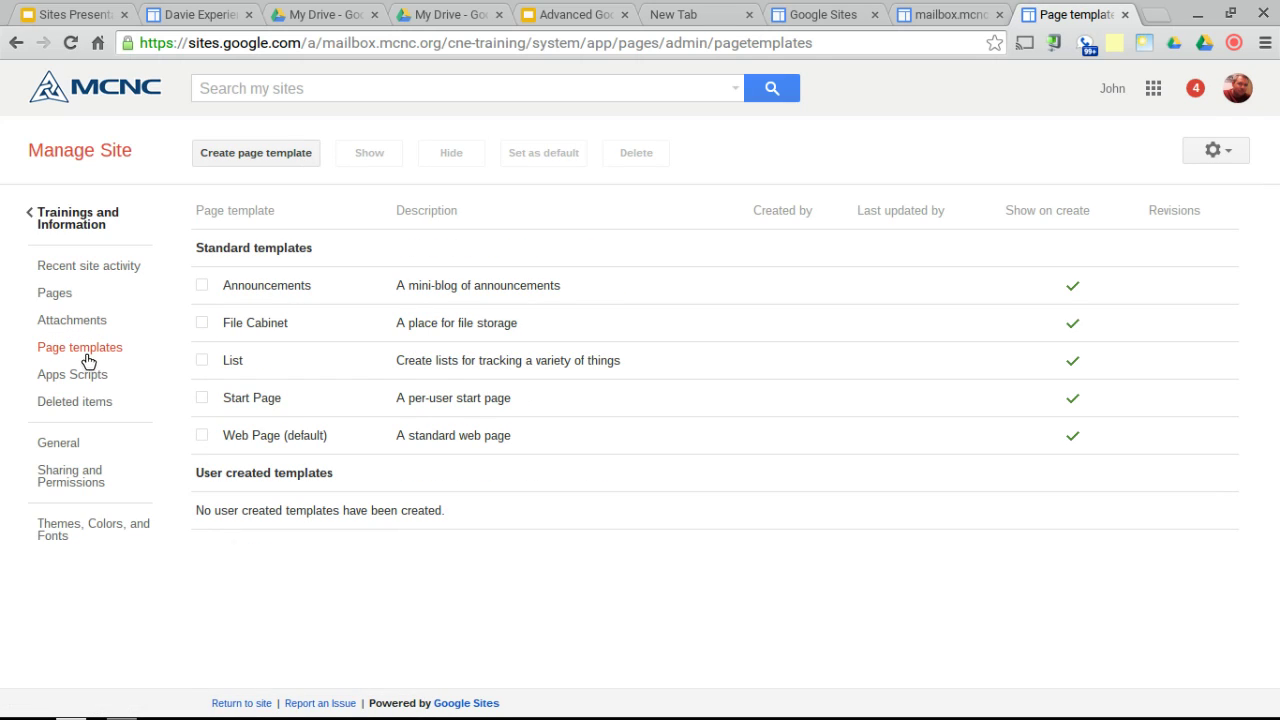
click(88, 358)
Start a Web Page-based template named 'JW Template', then cancel back to Page templates
click(249, 157)
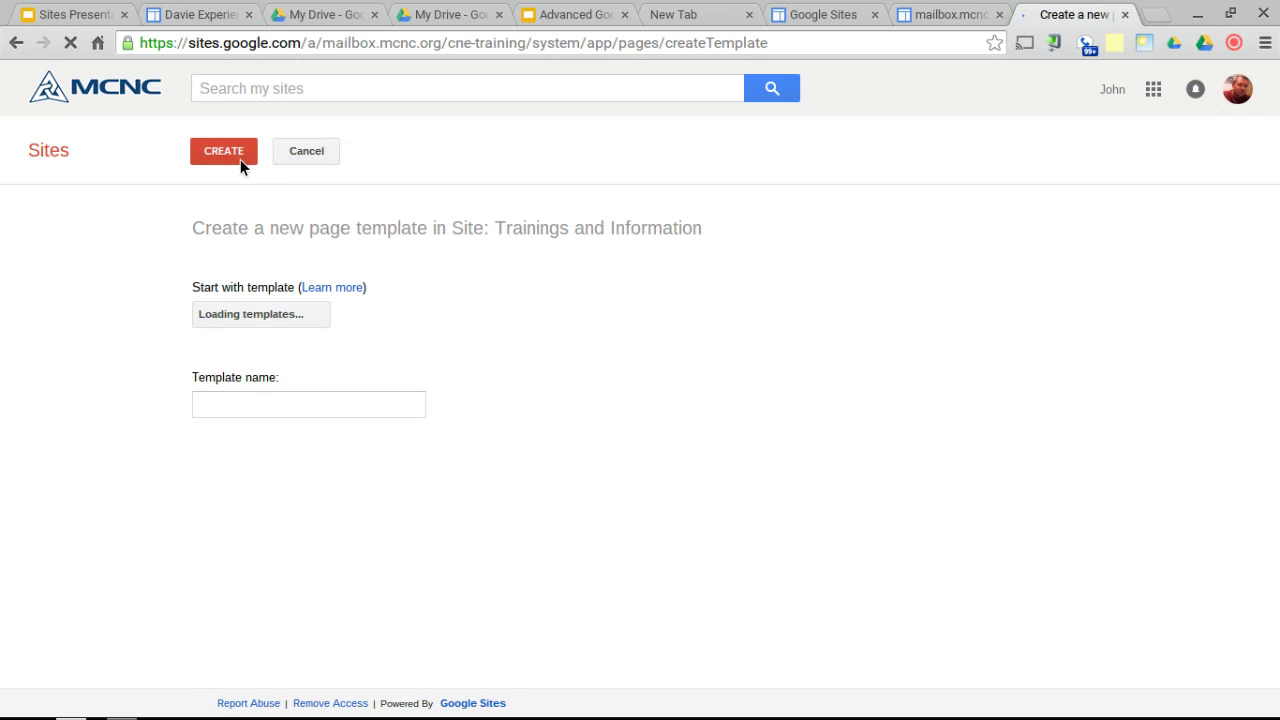
click(240, 160)
click(241, 316)
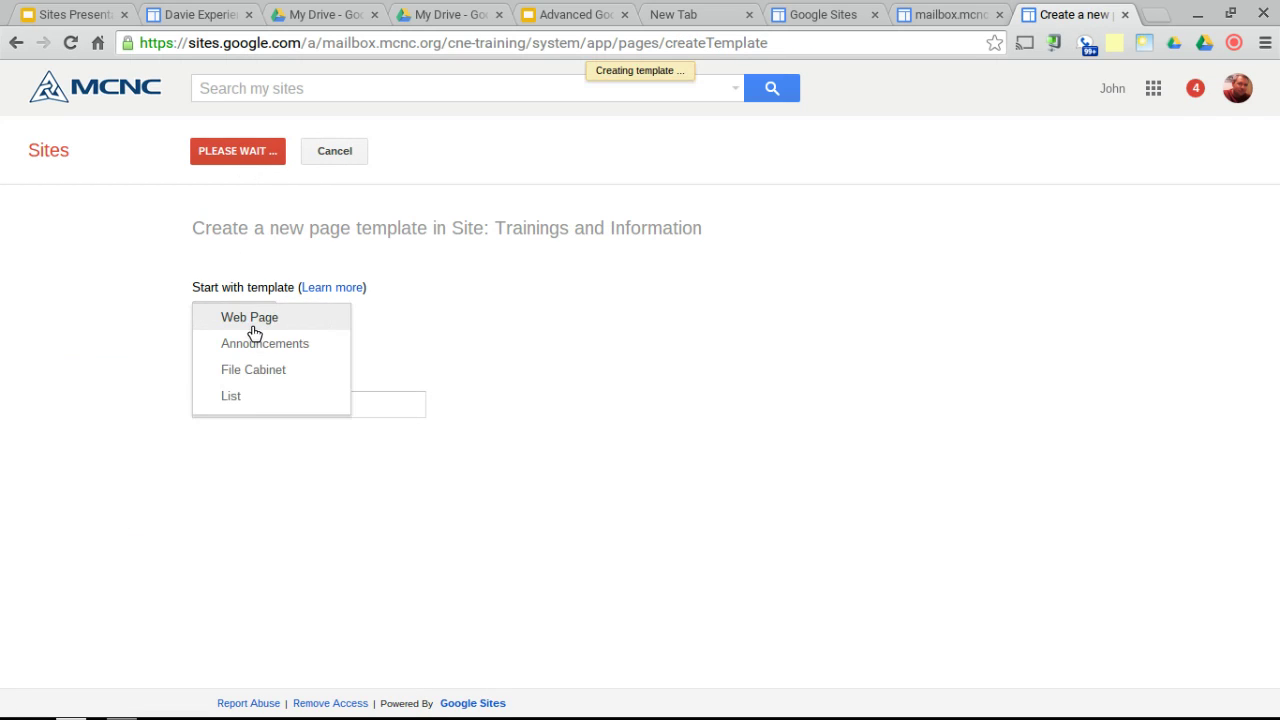
click(260, 322)
click(376, 403)
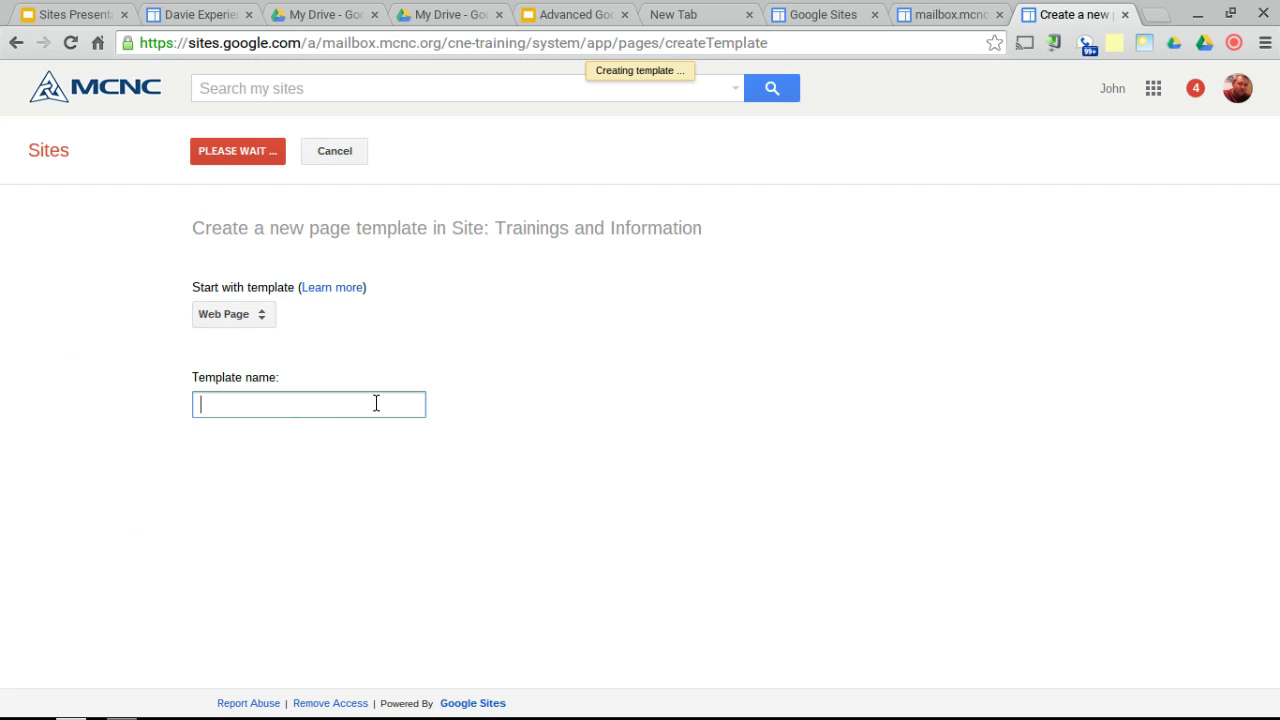
text(L)
key(BackSpace)
text(JW Template)
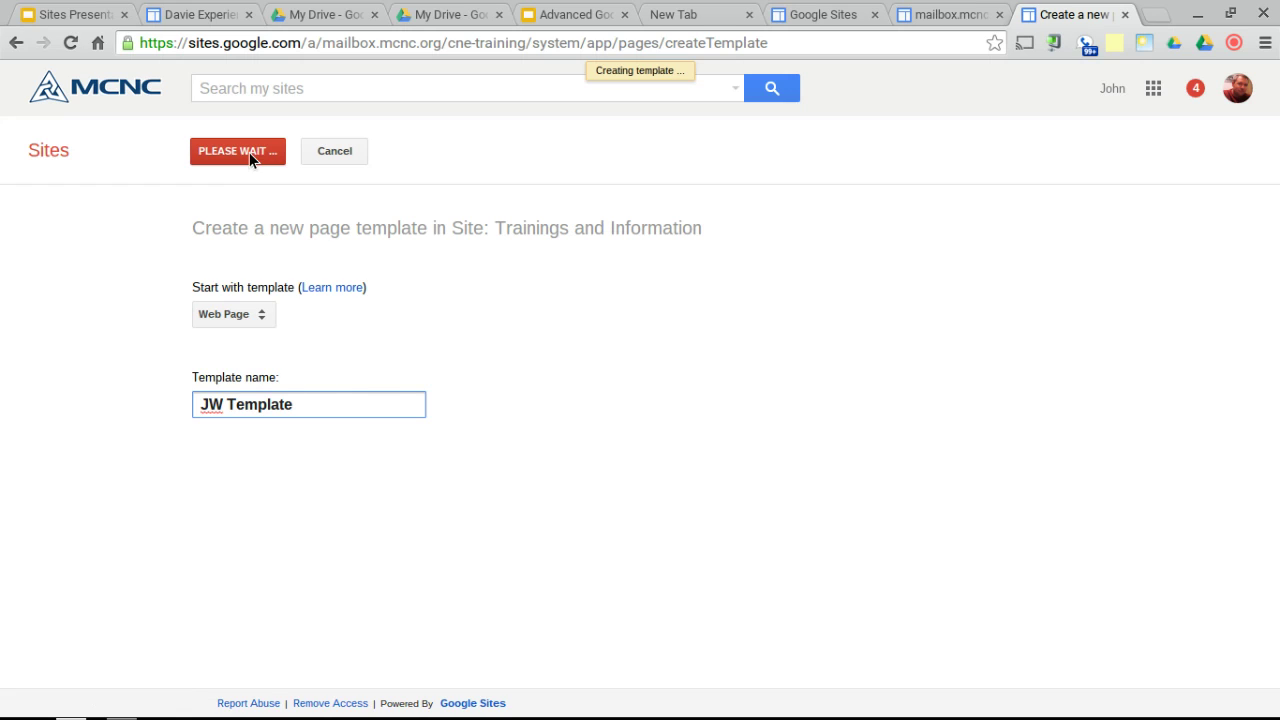
click(336, 158)
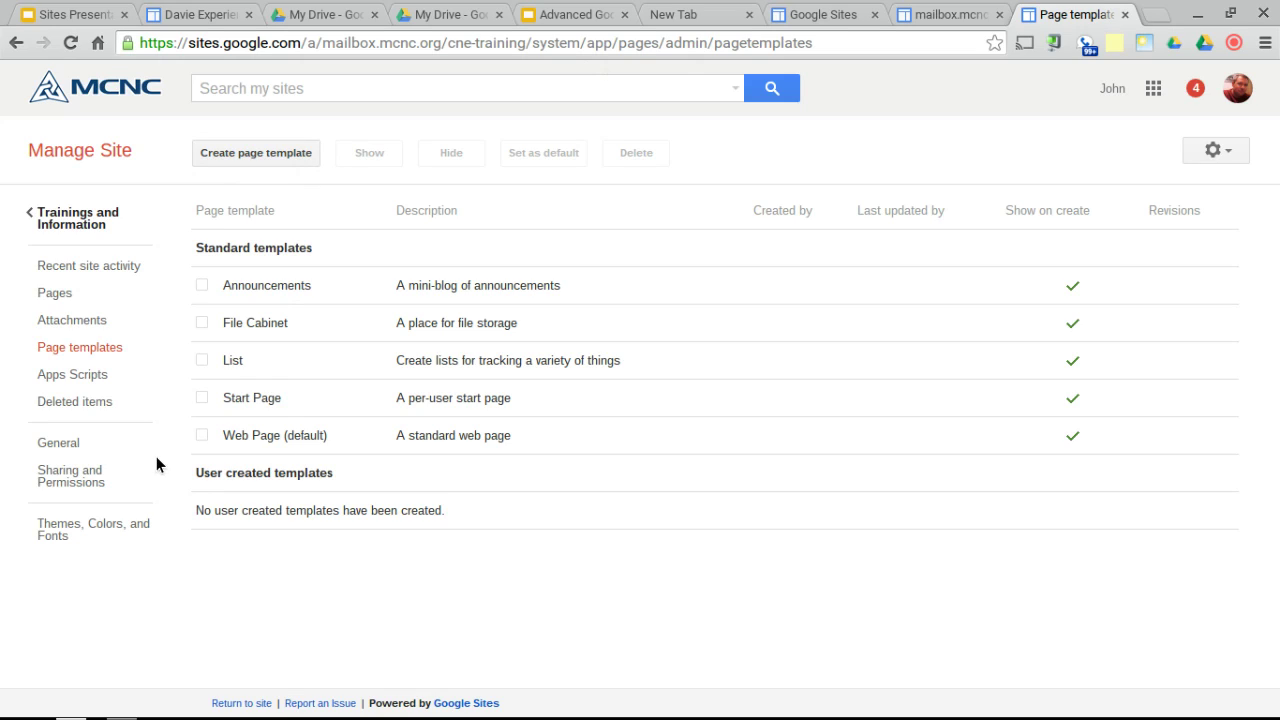
Open Sharing and Permissions and bring up the Who has access visibility options
click(57, 474)
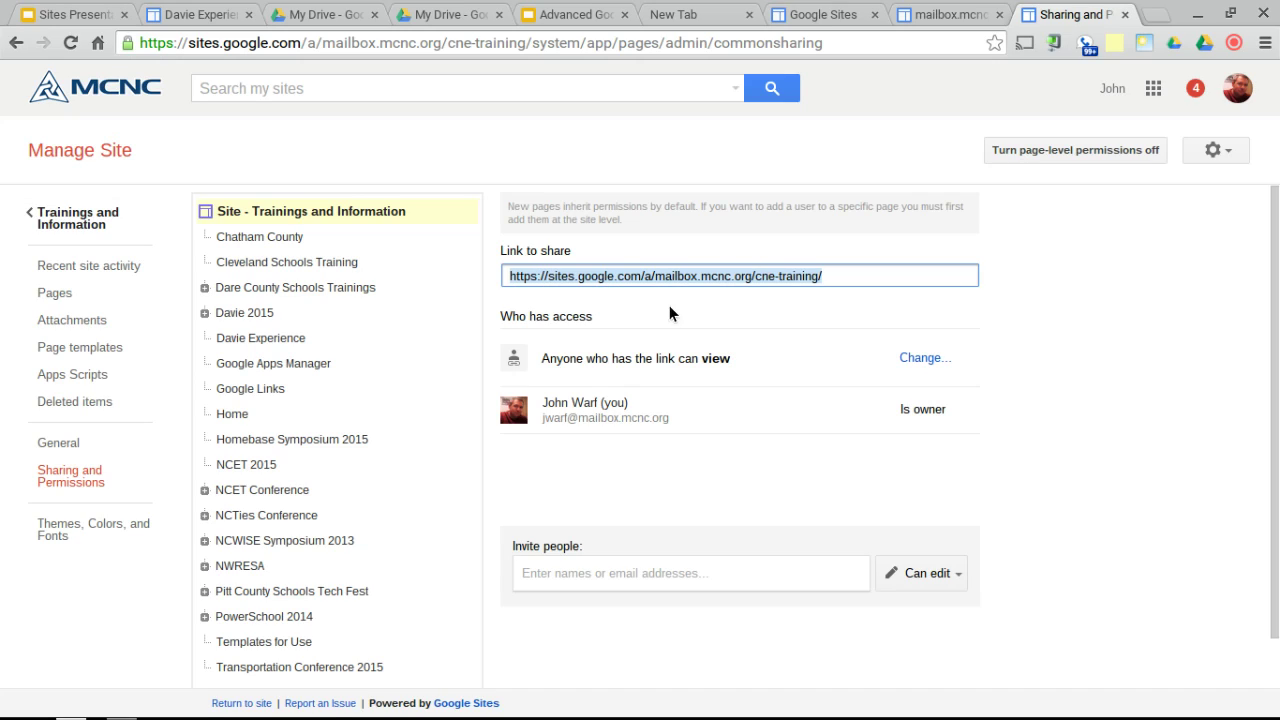
click(921, 359)
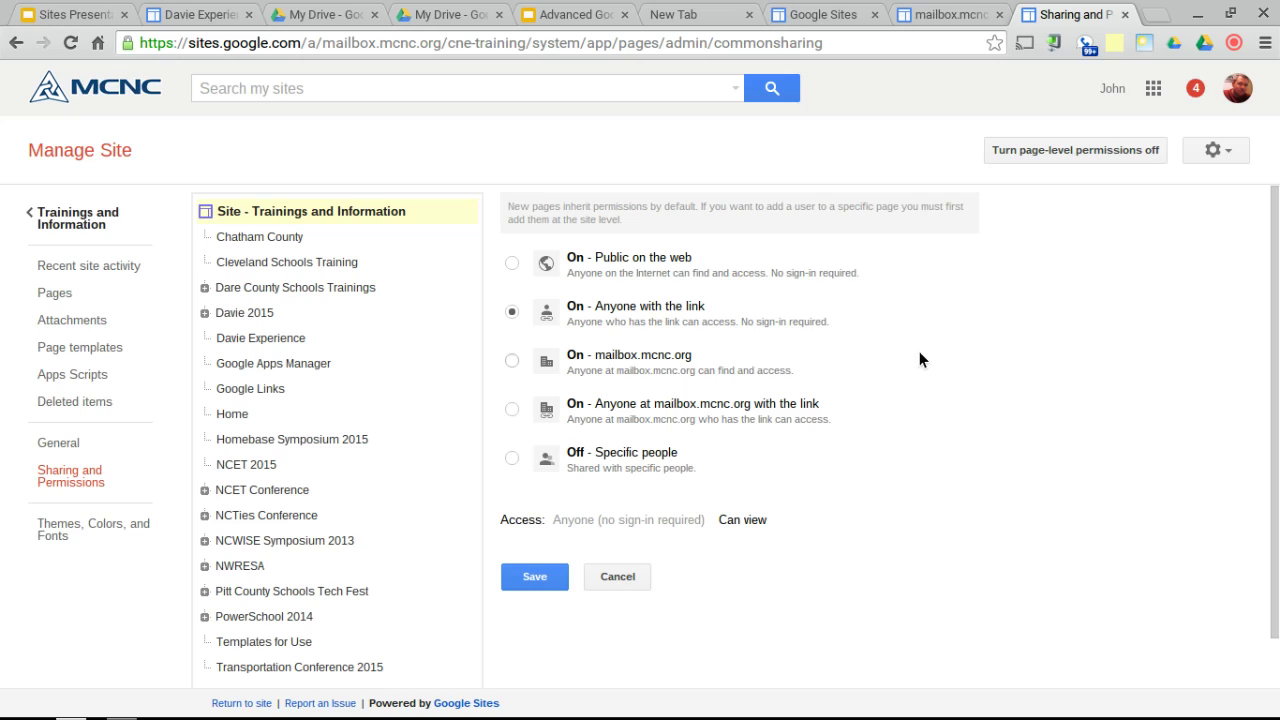
Try Public on the web and Anyone with the link, then settle on On - mailbox.mcnc.org
click(636, 267)
click(568, 313)
click(573, 366)
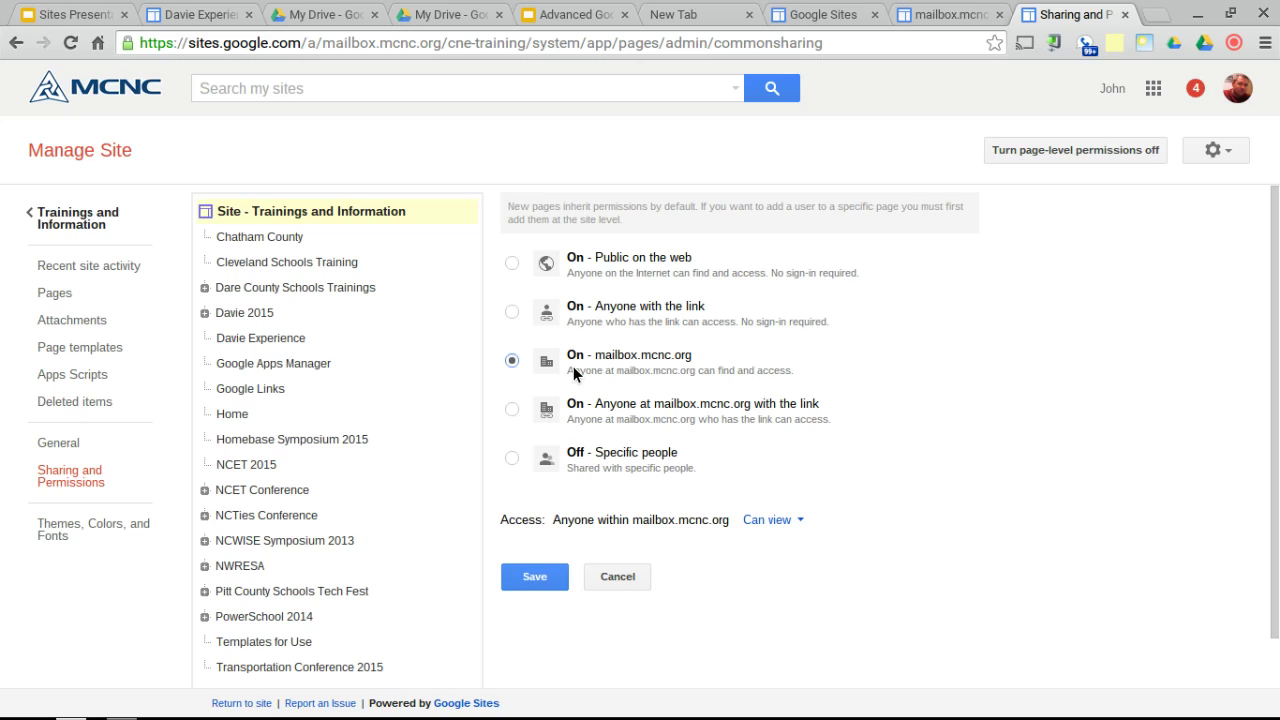
Pass through the domain-link and Specific people options, then save On - Public on the web
click(556, 408)
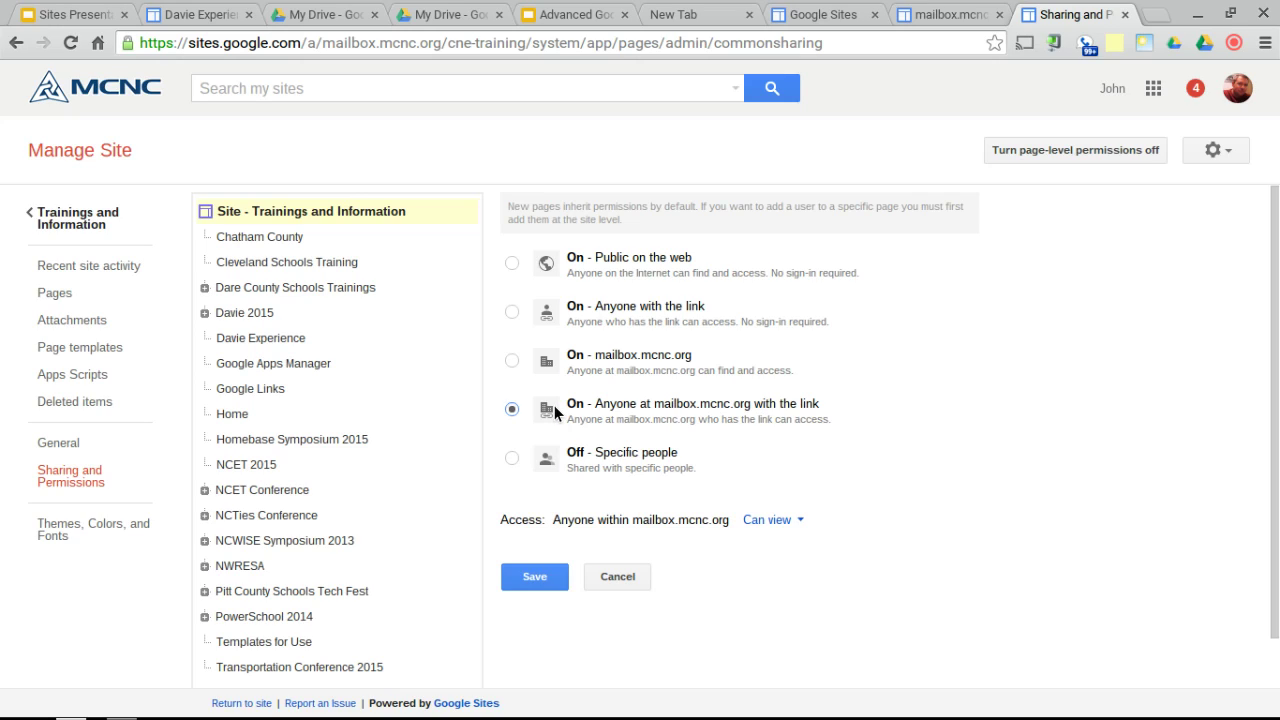
click(539, 476)
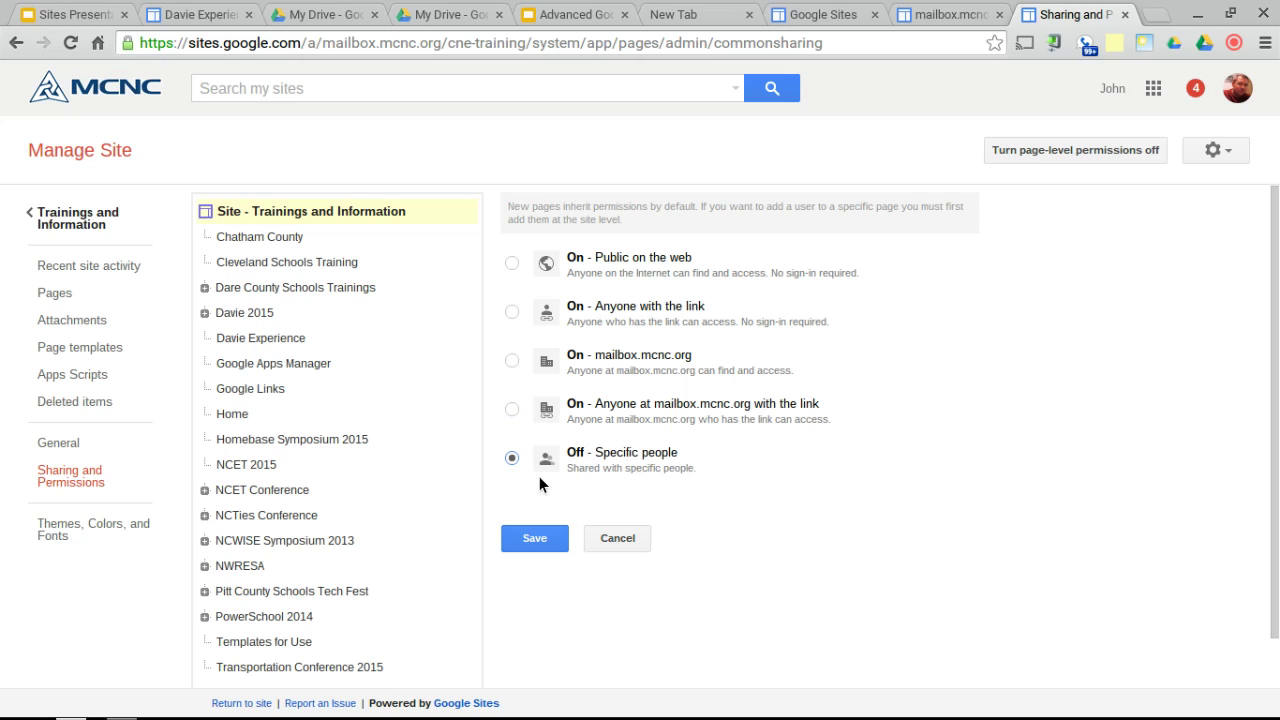
click(513, 264)
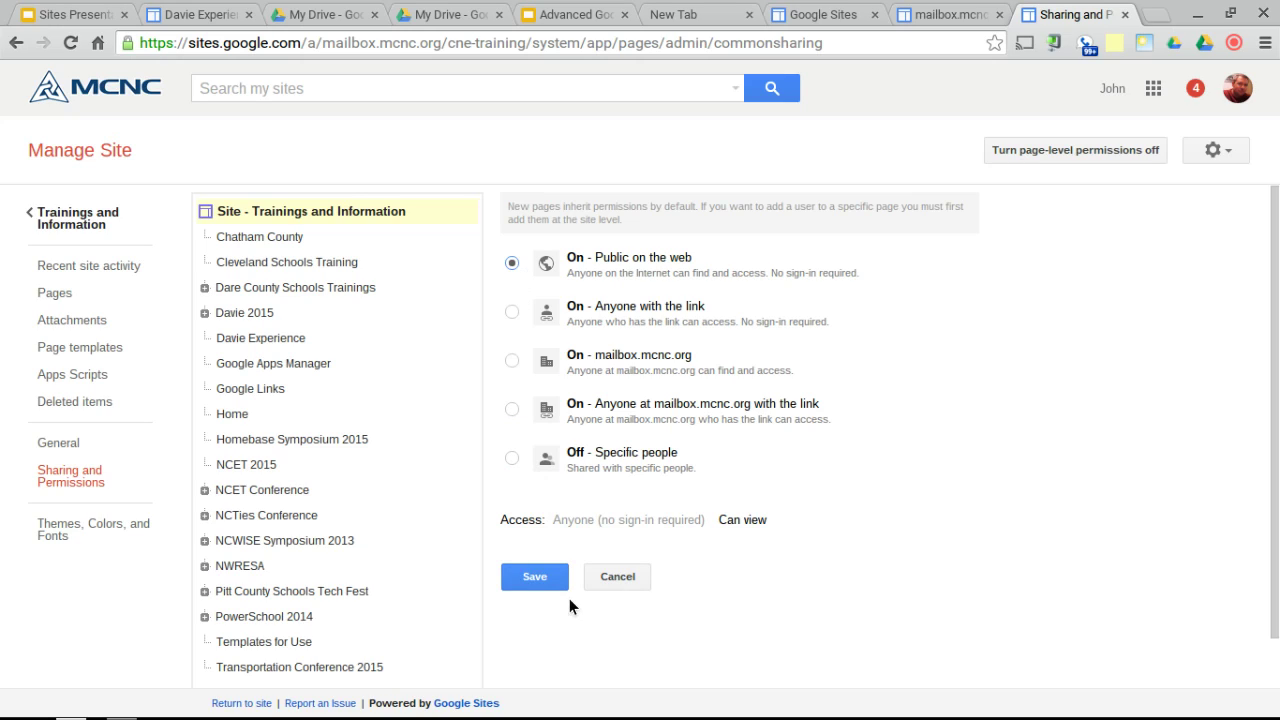
click(510, 577)
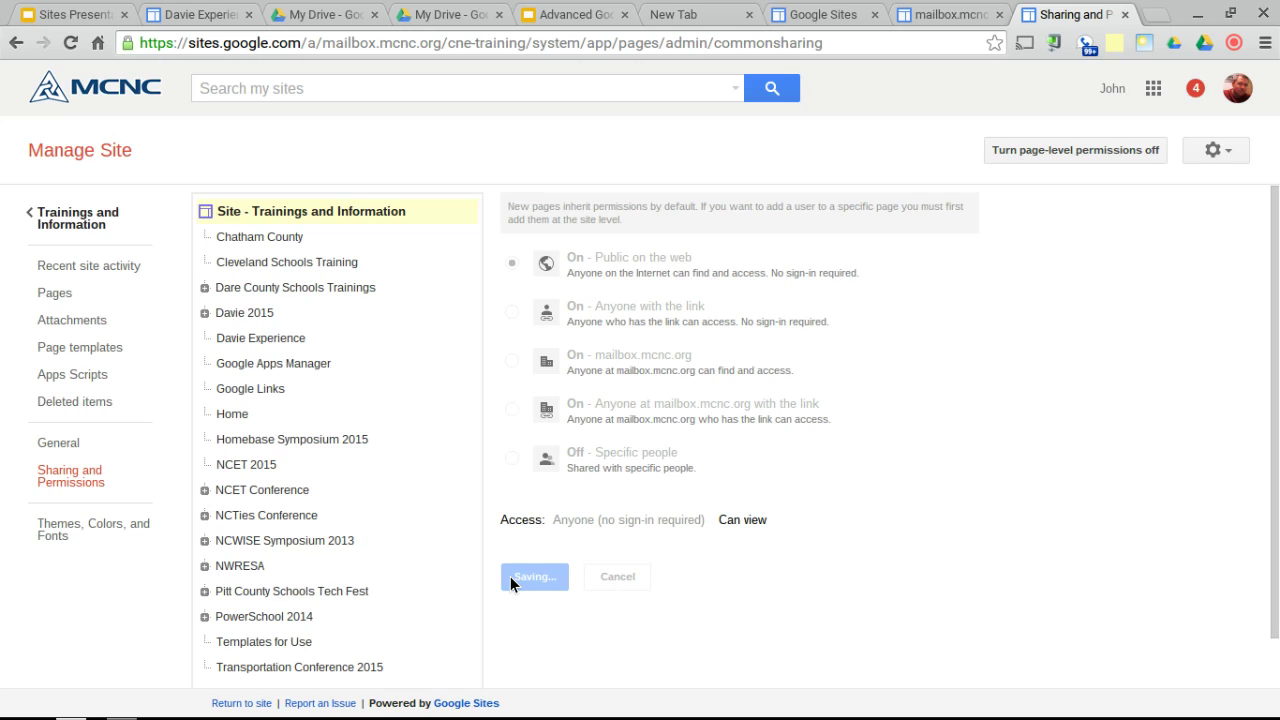
Add a collaborator to the invite from an address suggestion and open their Can edit role menu
mouse_move(677, 717)
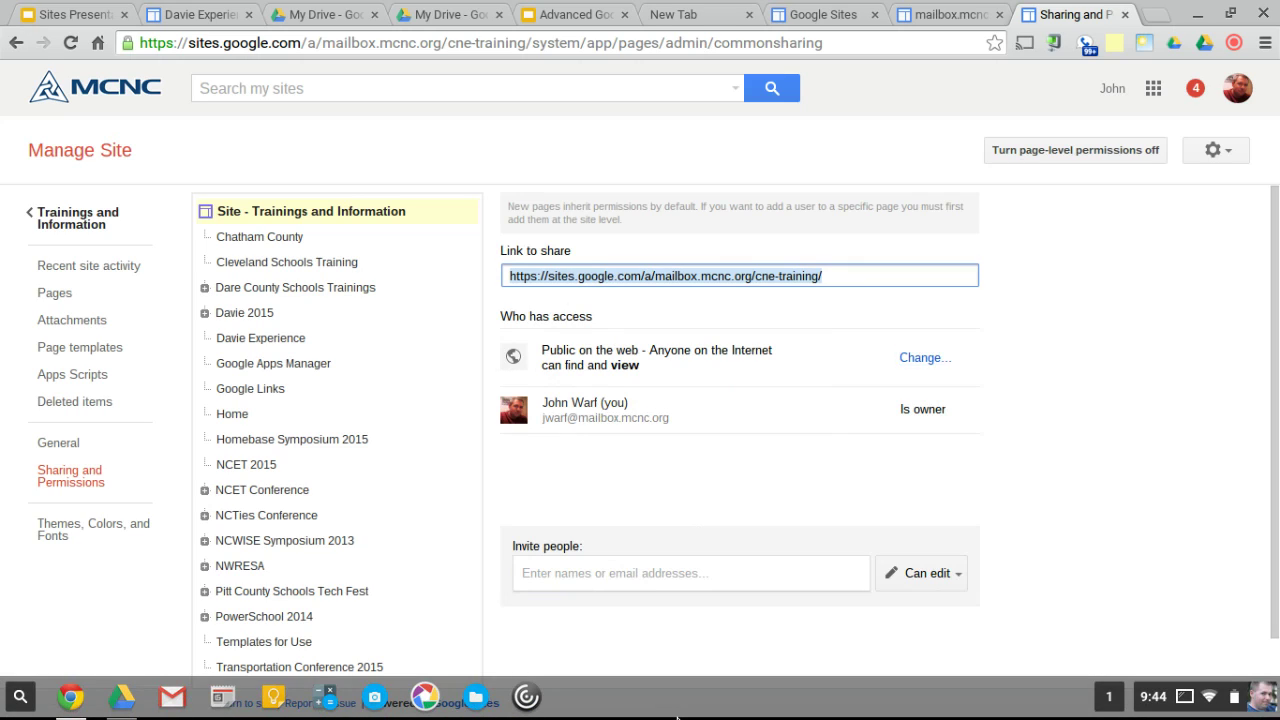
click(595, 569)
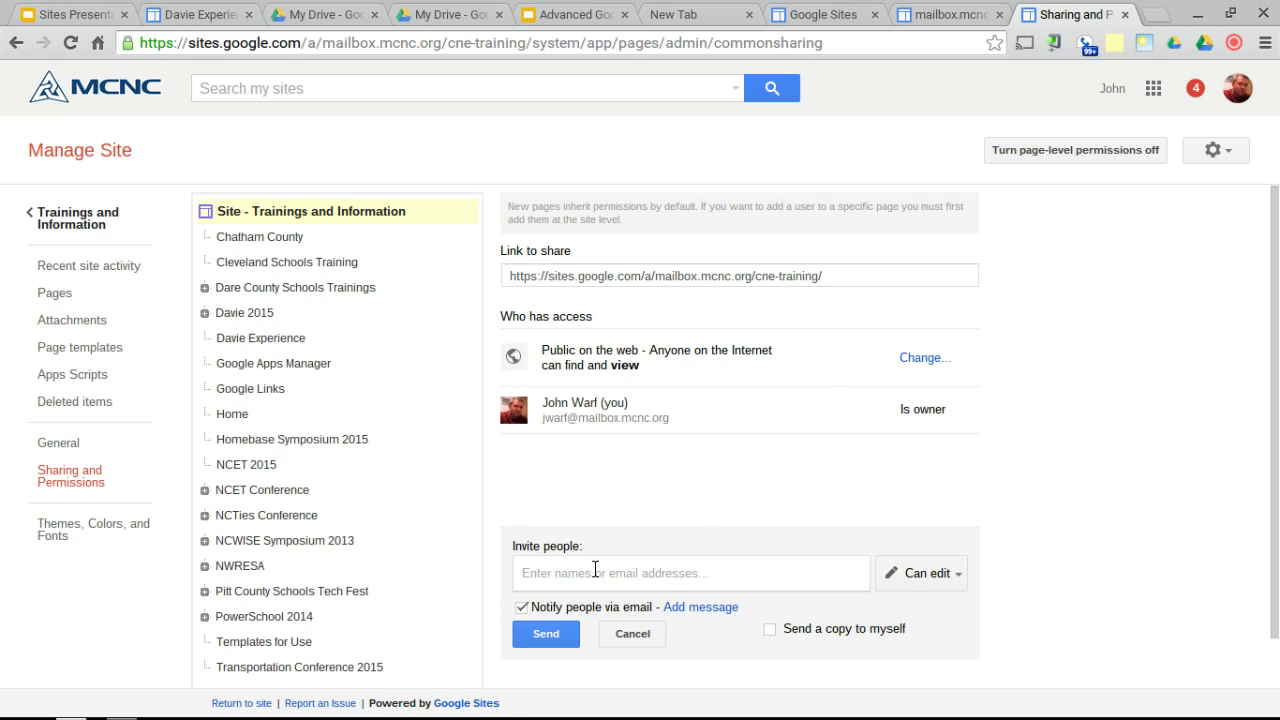
text(jrwa)
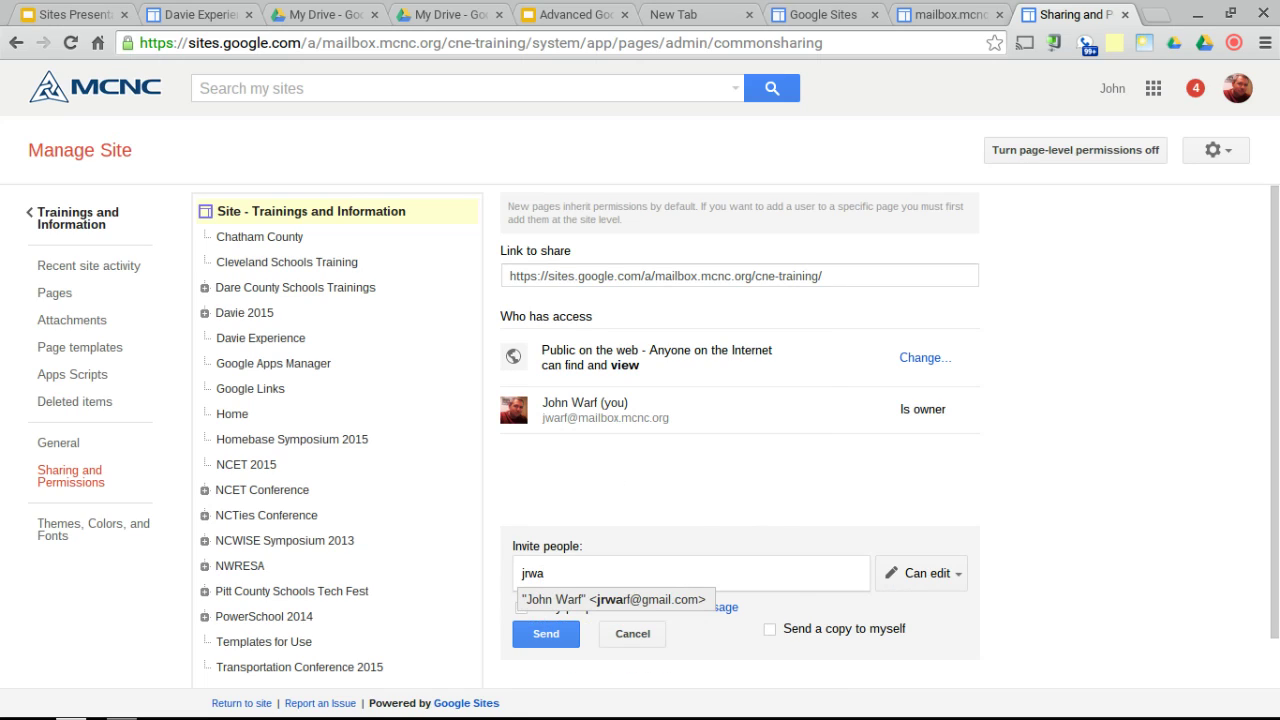
click(573, 598)
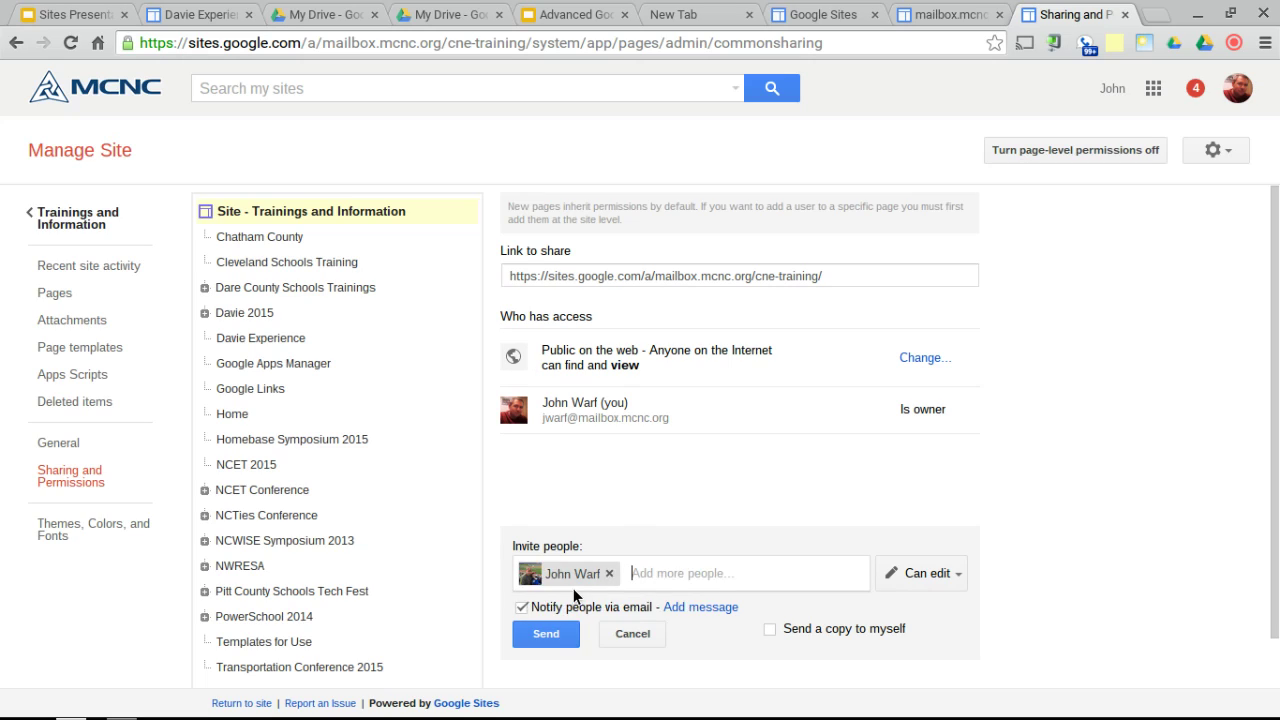
click(928, 572)
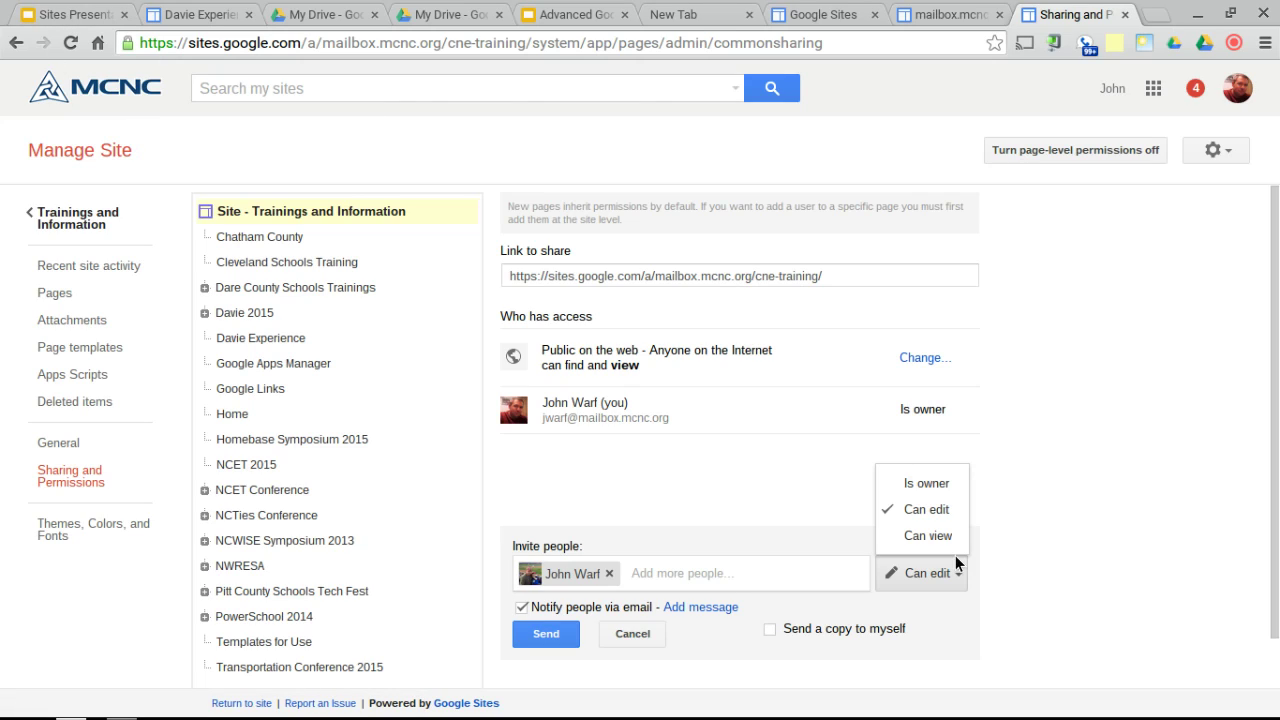
Switch the invitee's role to Is owner, then Can view, and cancel the invitation unsent
click(921, 486)
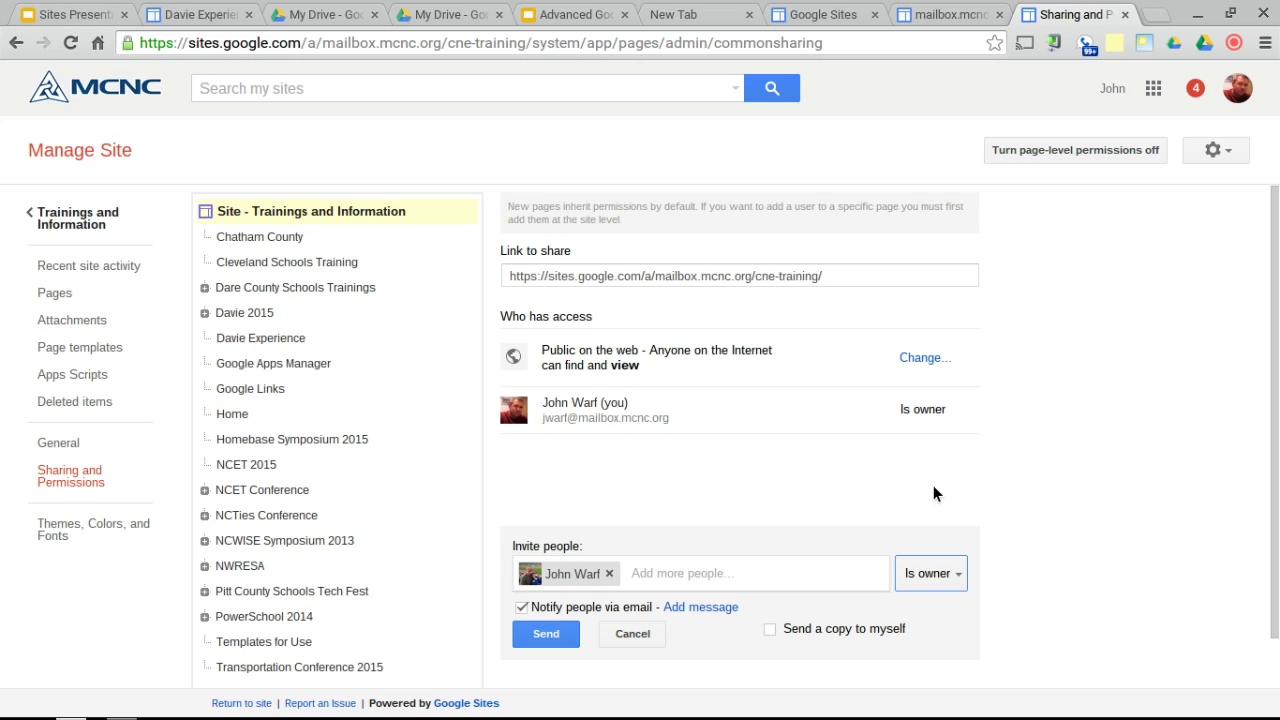
click(921, 573)
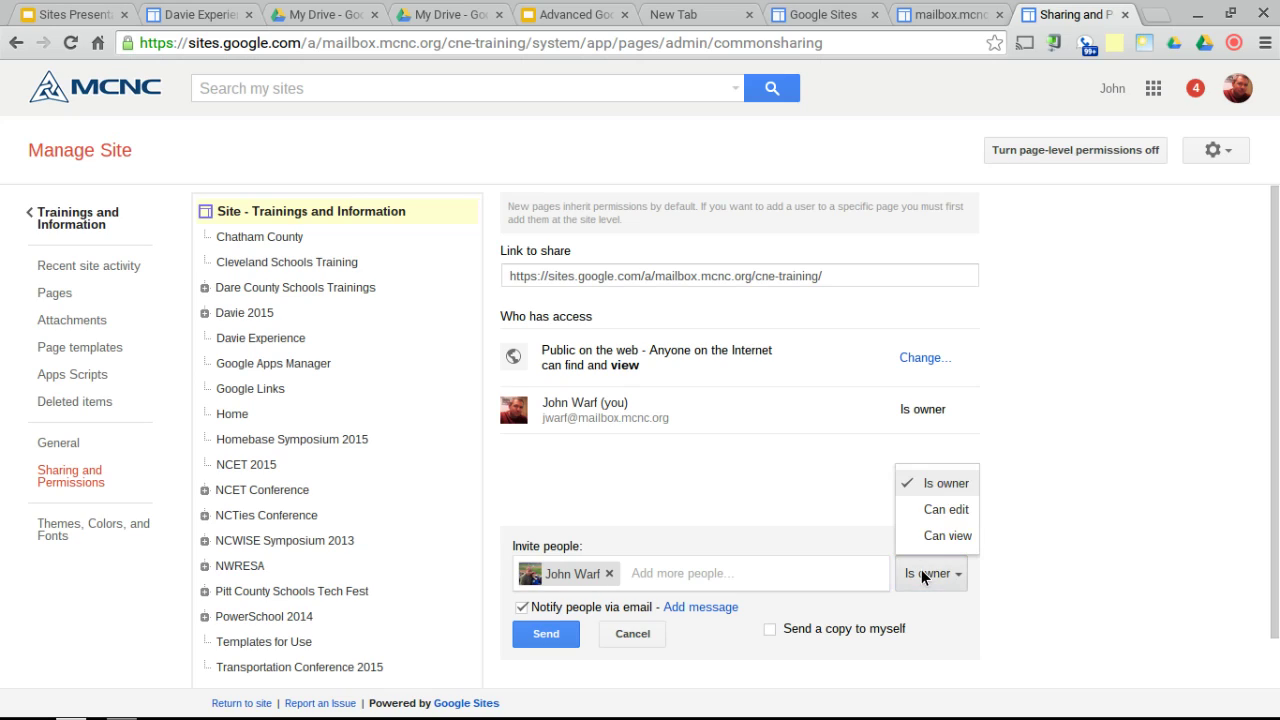
click(942, 535)
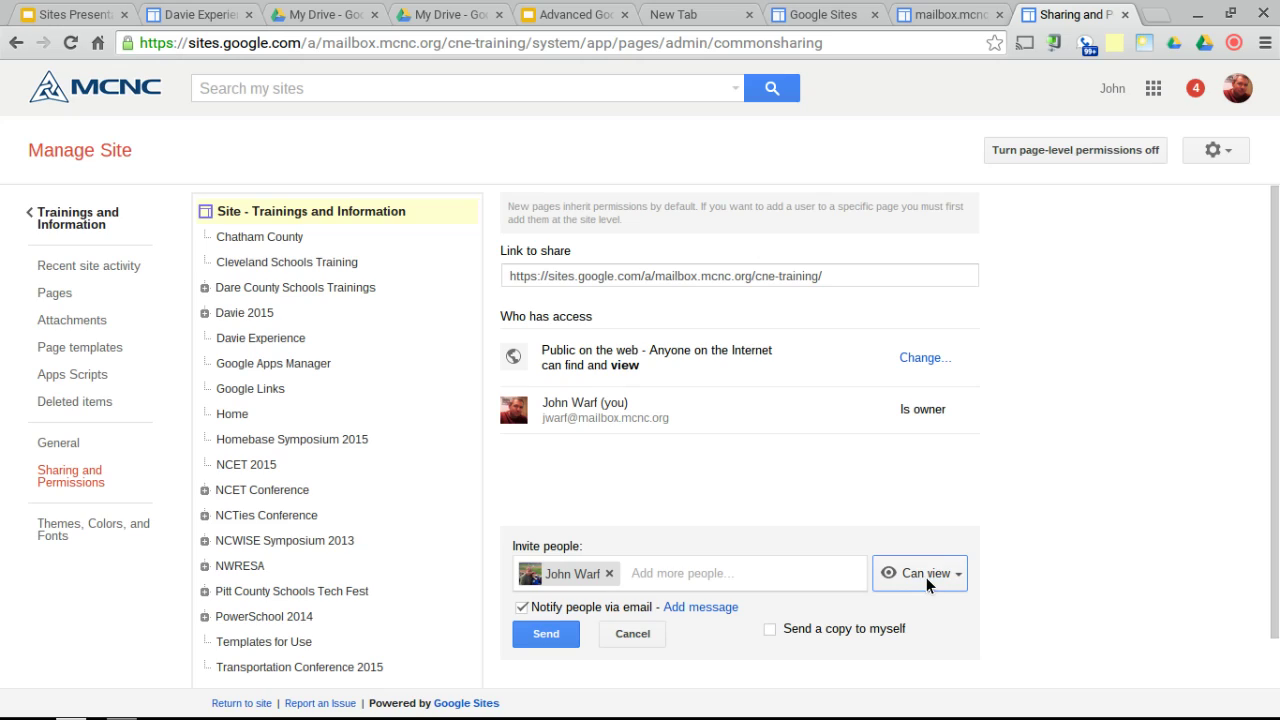
click(633, 633)
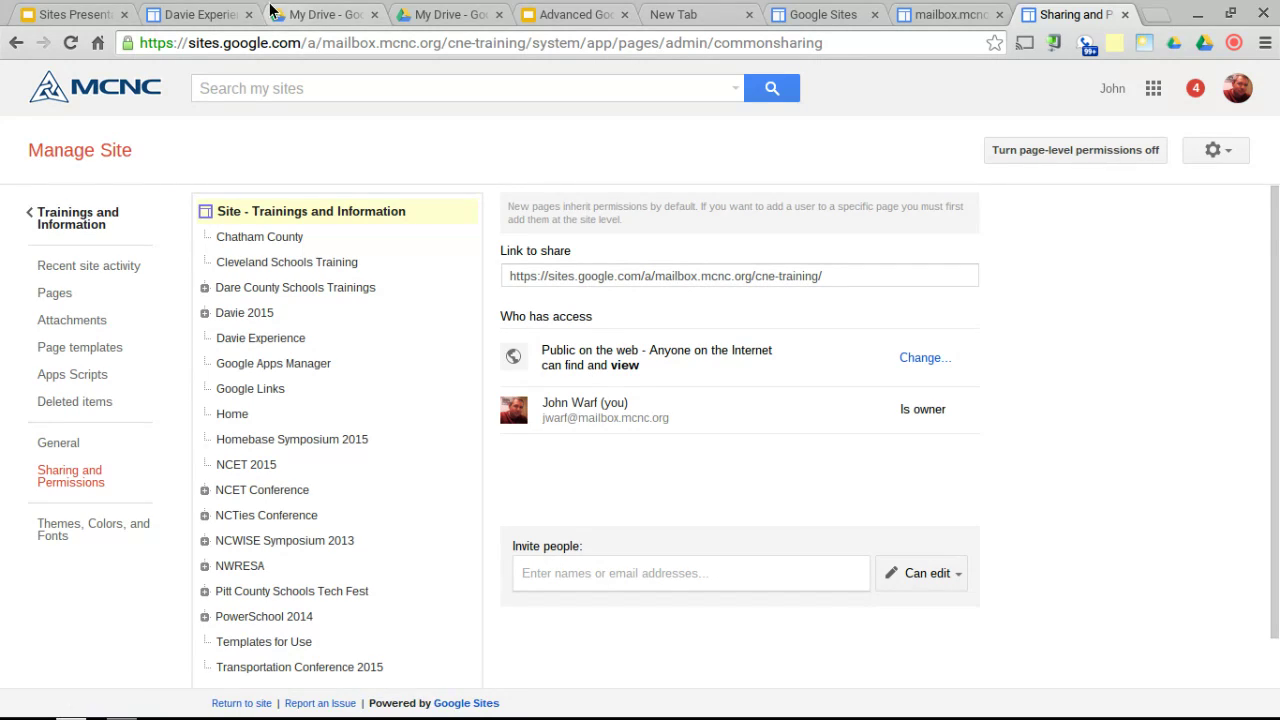
Return to the Trainings and Information site, then switch back to the Sites Presentation tab
click(79, 221)
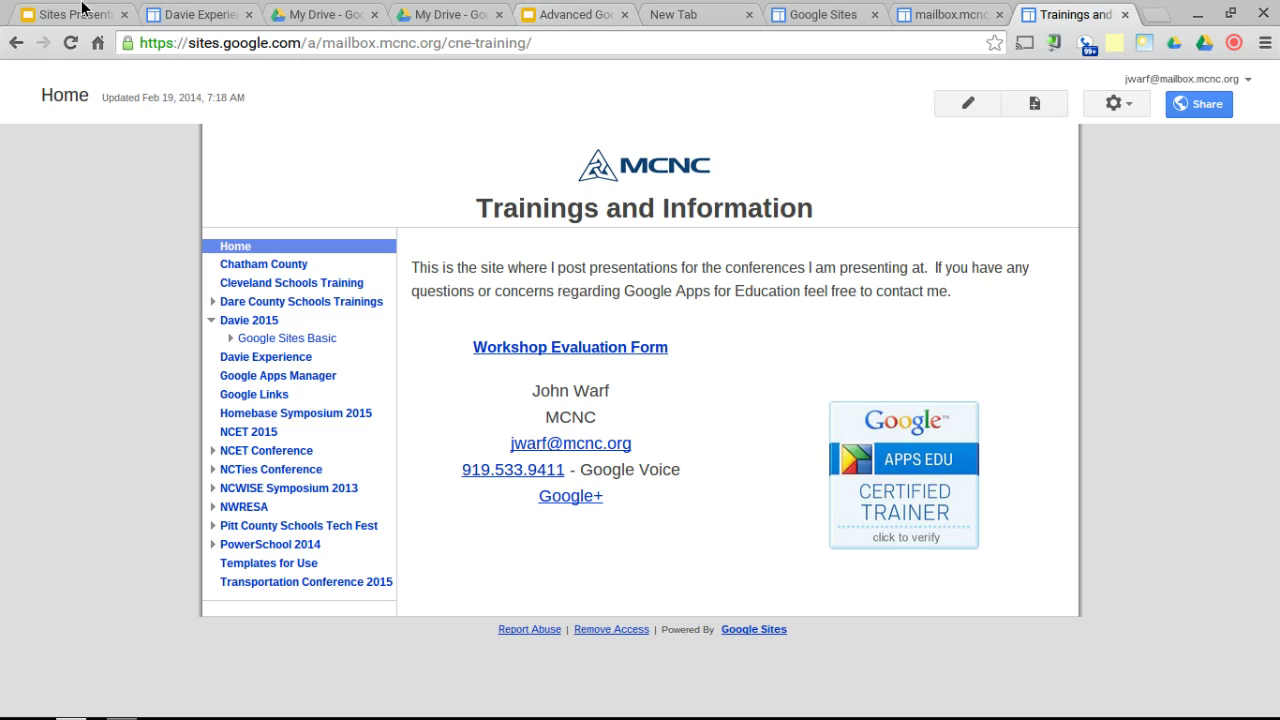
click(82, 12)
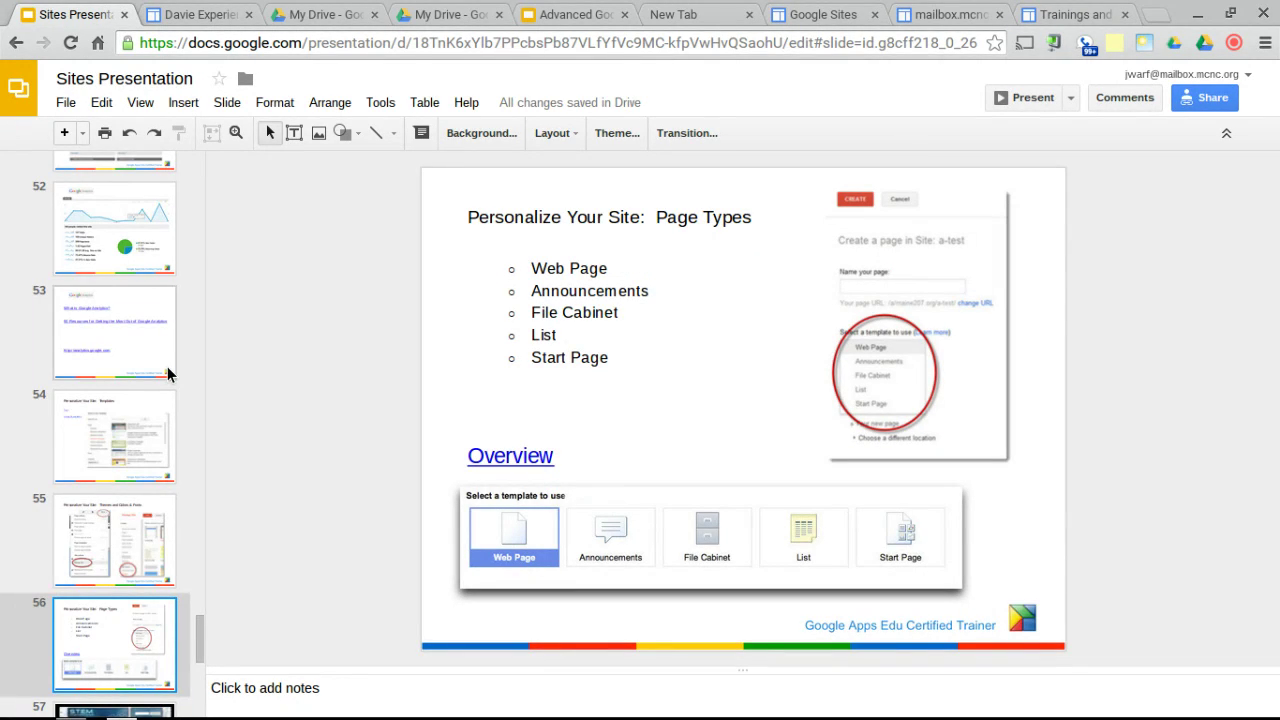
Select the 'Google Sites in Action' title slide, present it briefly, and exit to the editor
scroll(168, 373, up, 20)
click(121, 223)
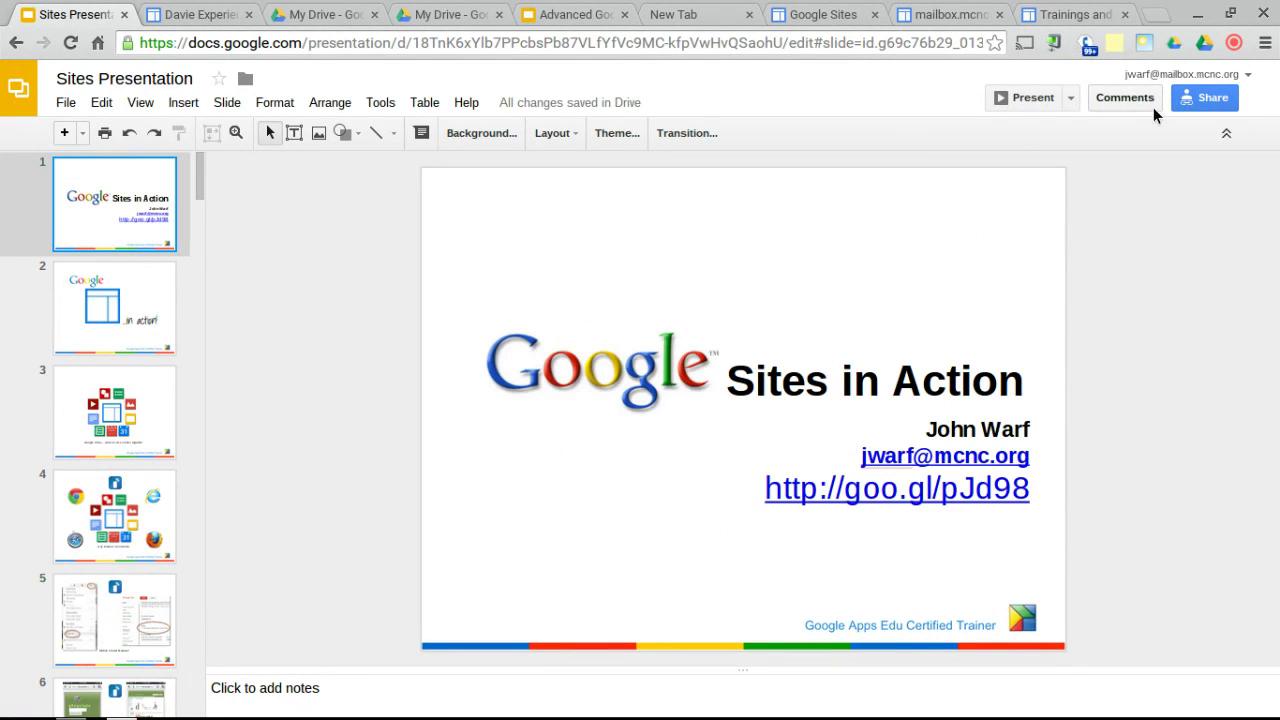
click(1030, 97)
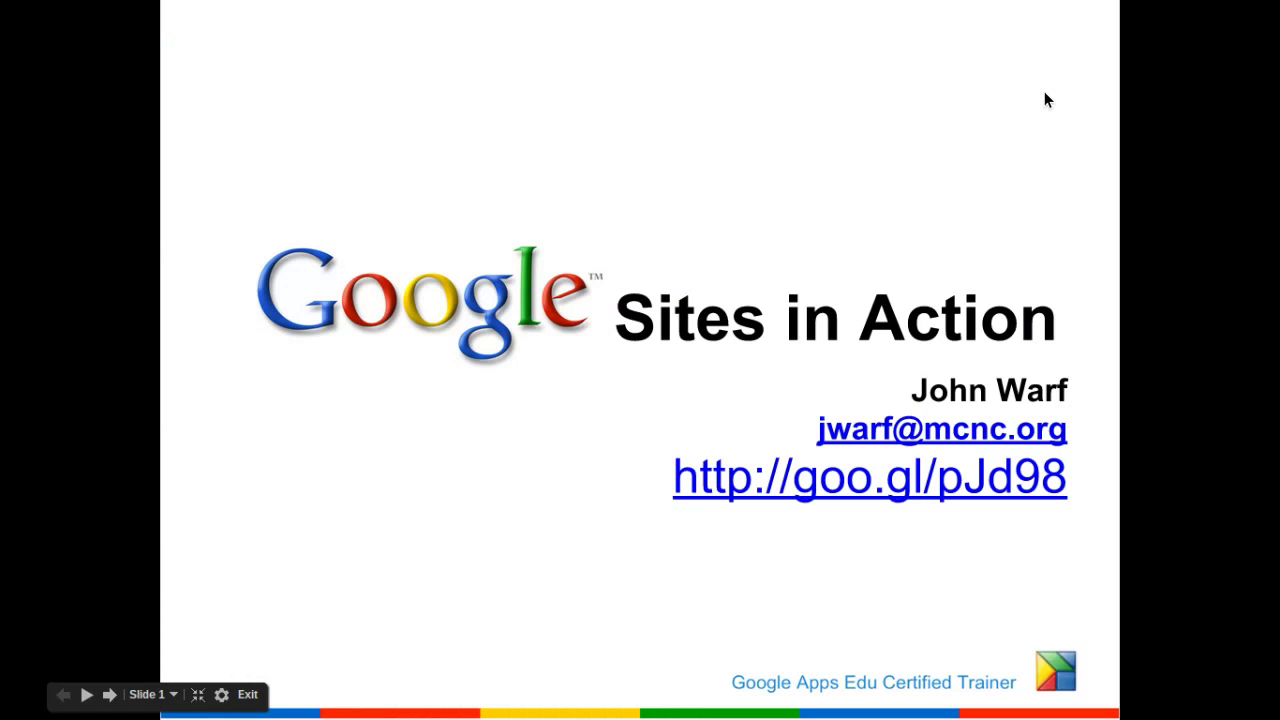
key(Escape)
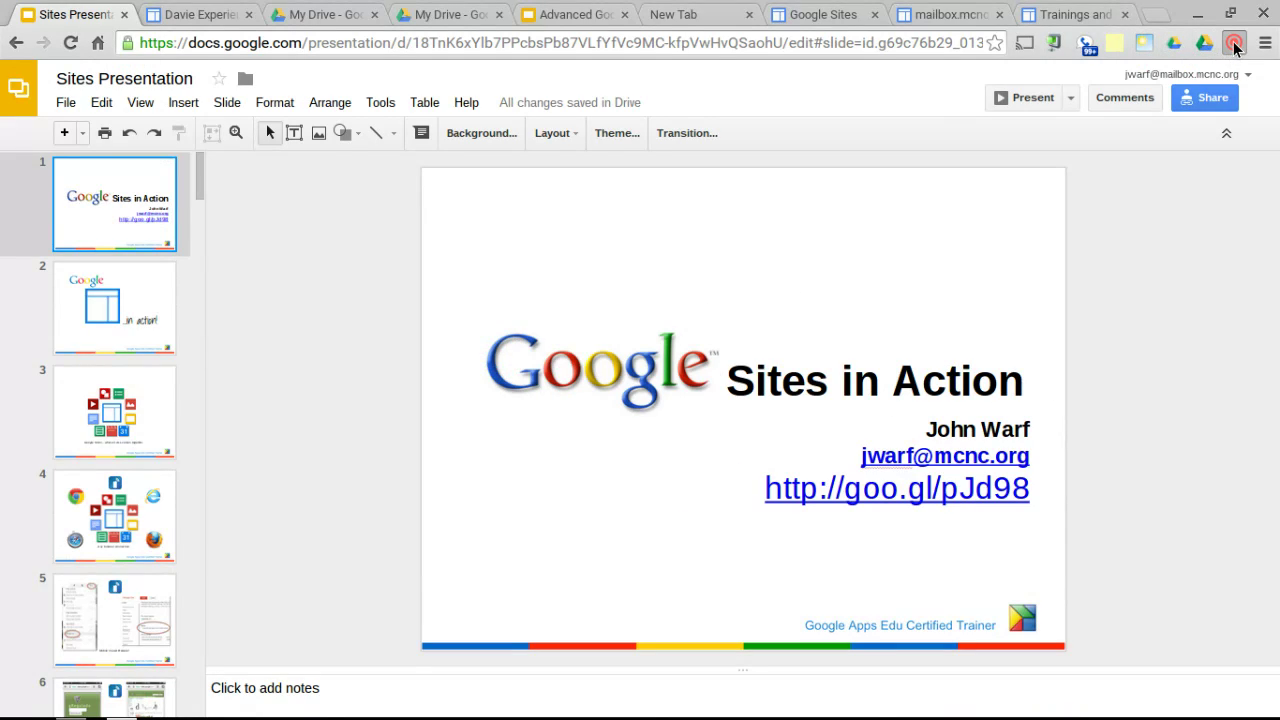
click(1235, 47)
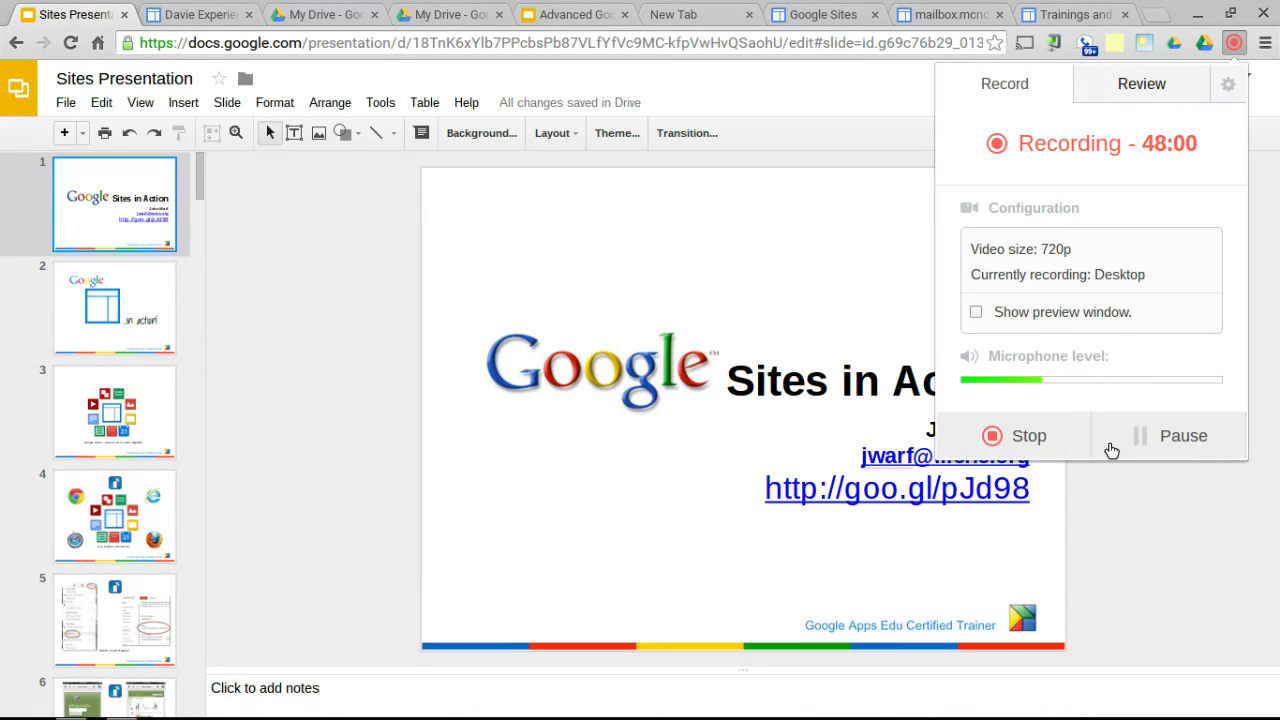